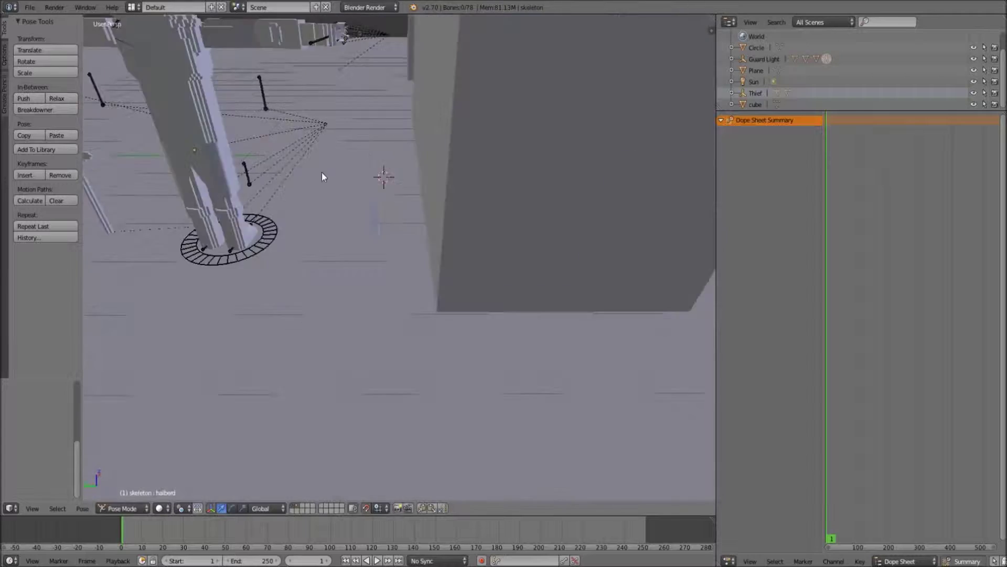
Move the armIK.R bone to a new position, working from the right-side view.
right_click(416, 157)
key("n")
key("KP_3")
key("g")
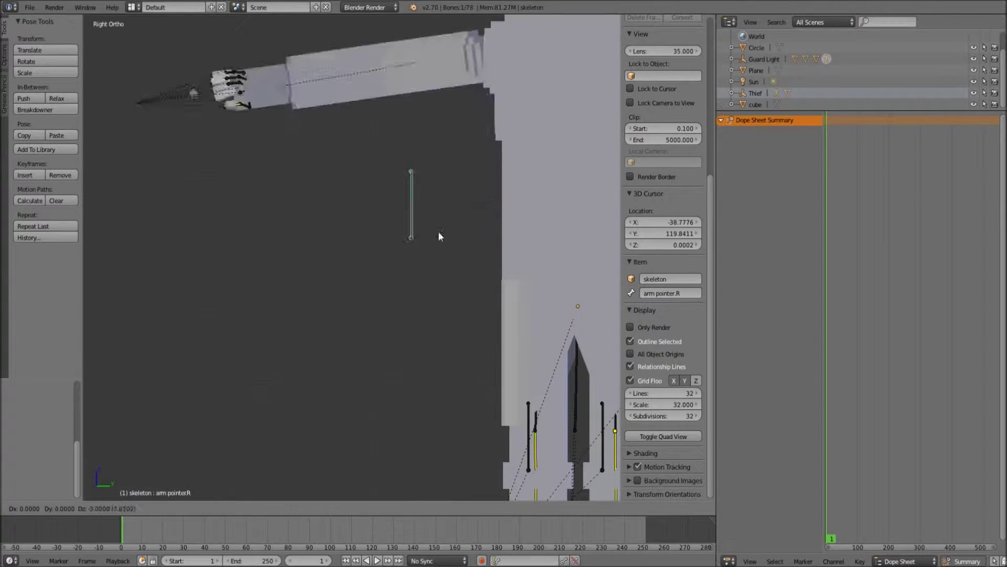
left_click(440, 236)
mouse_move(440, 236)
middle_mouse_down()
mouse_move(338, 171)
mouse_move(500, 300)
middle_mouse_up()
left_click(569, 347)
mouse_move(569, 348)
middle_mouse_down()
mouse_move(472, 262)
mouse_move(480, 346)
mouse_move(465, 299)
mouse_move(498, 300)
mouse_move(492, 118)
mouse_move(505, 221)
mouse_move(297, 295)
middle_mouse_up()
Reselect armIK.R and switch the Dope Sheet area to the Properties Armature tab.
right_click(492, 115)
right_click(298, 294)
left_click(729, 561)
left_click(745, 391)
mouse_move(745, 391)
middle_mouse_down()
mouse_move(512, 347)
mouse_move(577, 333)
mouse_move(134, 344)
mouse_move(420, 334)
middle_mouse_up()
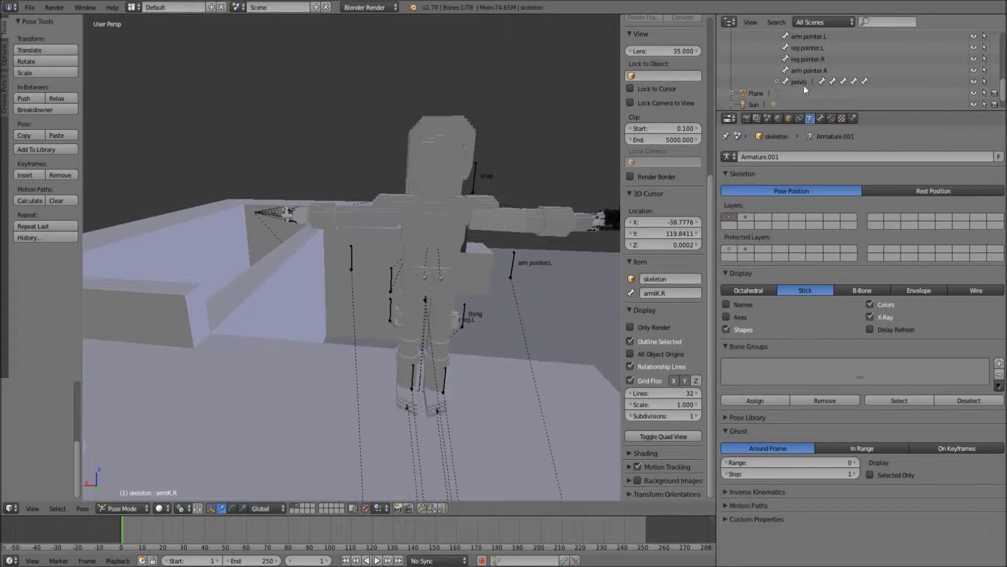
Move the arm pointer.R bone to a new position in the right-side view.
mouse_move(573, 244)
middle_mouse_down()
mouse_move(391, 182)
mouse_move(471, 244)
mouse_move(283, 240)
mouse_move(365, 298)
mouse_move(424, 209)
mouse_move(452, 132)
mouse_move(343, 398)
mouse_move(374, 90)
mouse_move(500, 376)
mouse_move(472, 262)
mouse_move(499, 283)
mouse_move(448, 284)
middle_mouse_up()
key("KP_3")
key("g")
left_click(420, 229)
Turn on bone Names and give arm pointer.R a Cone custom shape.
right_click(374, 91)
left_click(726, 304)
left_click(808, 70)
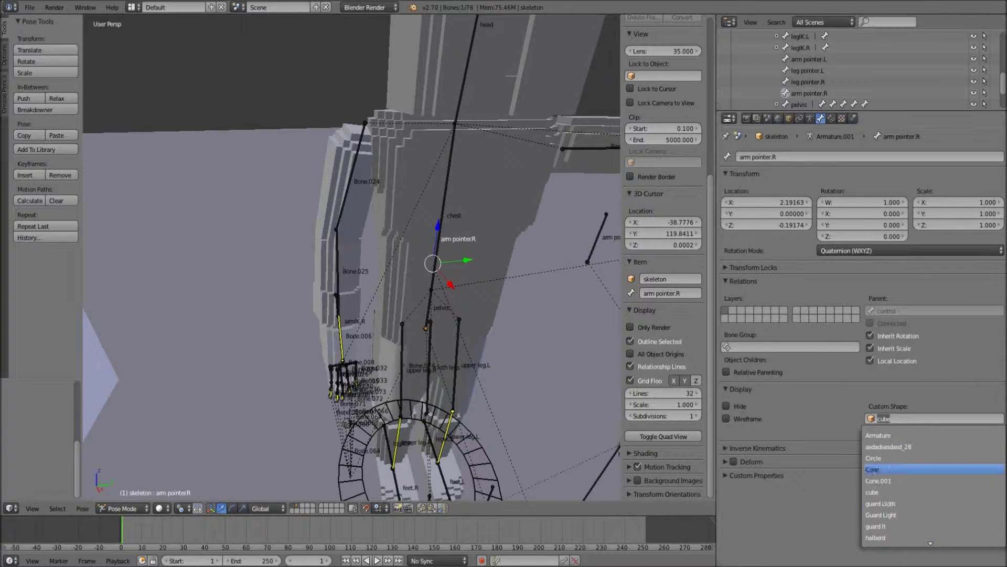
left_click(872, 468)
Reposition arm pointer.R again and select the arm pointer.L bone.
mouse_move(427, 243)
middle_mouse_down()
mouse_move(600, 294)
mouse_move(383, 330)
mouse_move(463, 336)
mouse_move(424, 260)
mouse_move(472, 273)
middle_mouse_up()
key("g")
left_click(384, 331)
key("KP_3")
right_click(423, 261)
scroll(424, 260, "up", 3)
key("KP_3")
scroll(495, 258, "up", 2)
Move the armIK.L bone, preview rendered shading, then switch to Object Mode.
right_click(279, 274)
mouse_move(280, 274)
middle_mouse_down()
mouse_move(530, 285)
mouse_move(459, 248)
mouse_move(418, 310)
mouse_move(512, 247)
middle_mouse_up()
key("KP_3")
left_click(167, 509)
key("shift+z")
key("ctrl+Tab")
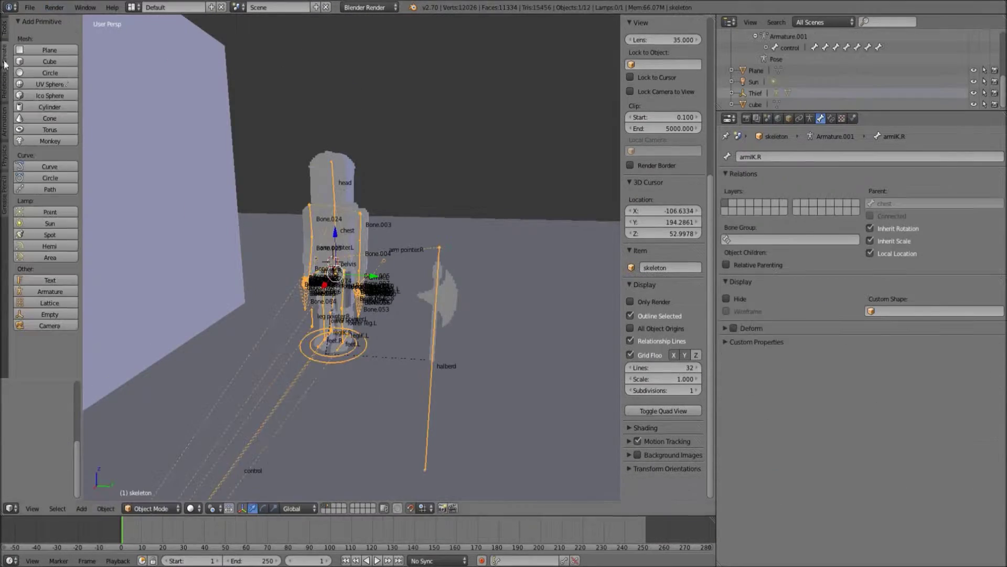
Add a second sun lamp, Sun.001, and check it in Rendered shading.
left_click(50, 223)
middle_click_drag(472, 252, 489, 269)
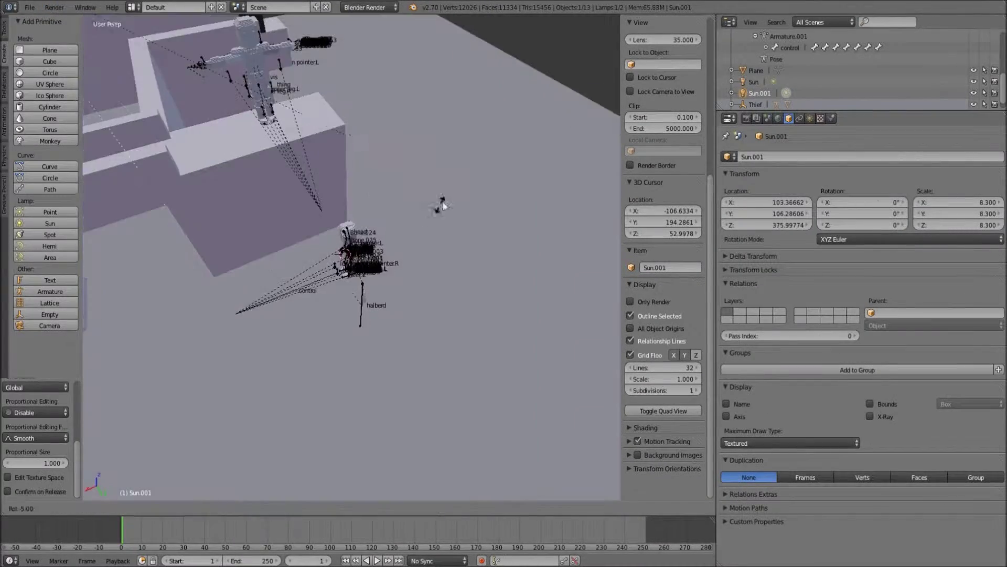
left_click(210, 445)
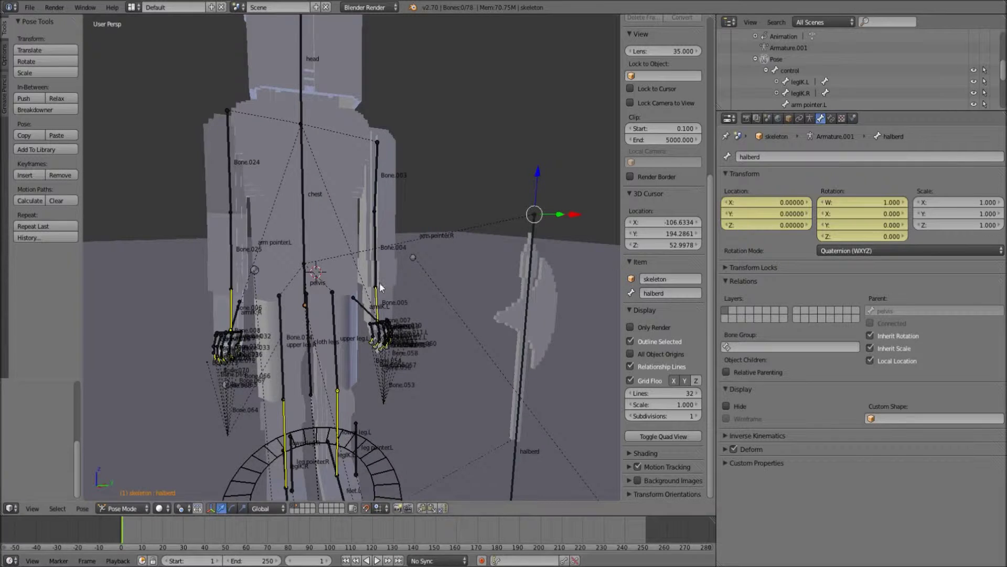
Select the halberd bone and rotate it -90 around Z, then rotate it again.
scroll(471, 281, "down", 5)
scroll(476, 241, "up", 3)
right_click(476, 242)
mouse_move(482, 92)
middle_mouse_down()
mouse_move(425, 97)
mouse_move(493, 259)
middle_mouse_up()
type("rz-9")
key("Return")
middle_click_drag(533, 292, 443, 268)
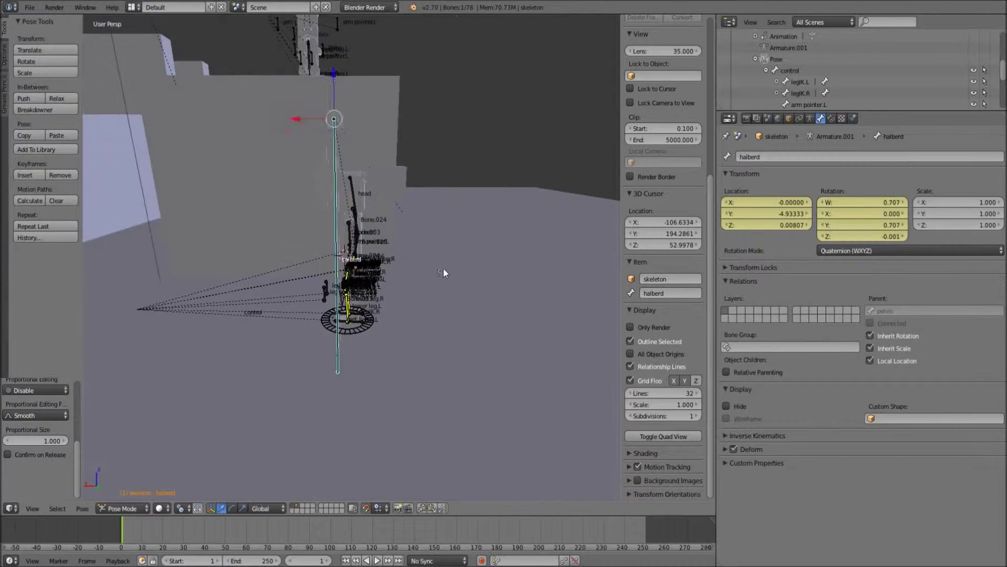
key("Return")
middle_click_drag(418, 112, 494, 187)
key("KP_3")
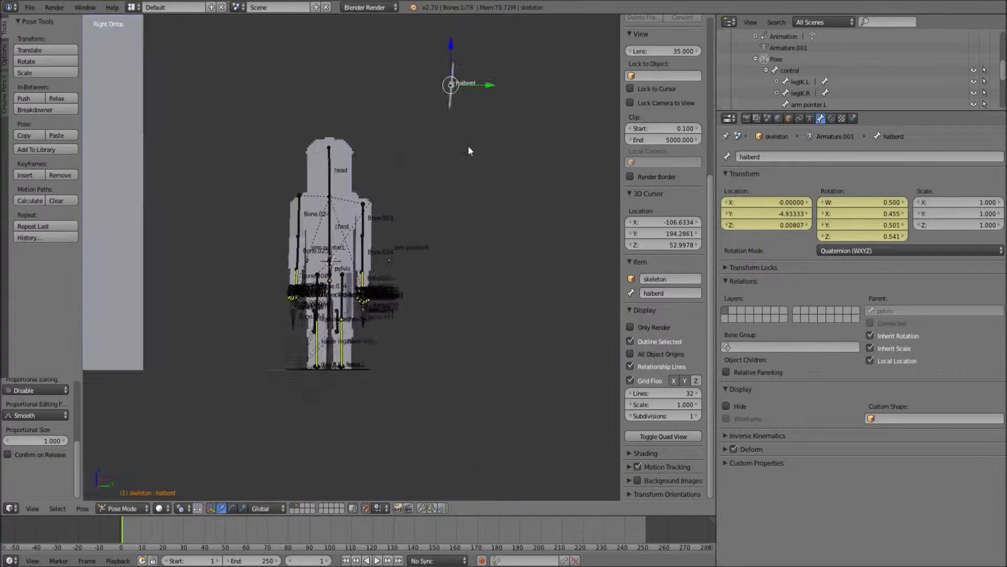
Move the halberd beside the right hand and open its Parent field in Edit Mode.
scroll(348, 306, "up", 2)
key("Return")
scroll(227, 373, "up", 3)
mouse_move(227, 373)
middle_mouse_down()
mouse_move(215, 241)
mouse_move(479, 201)
middle_mouse_up()
scroll(480, 201, "up", 3)
key("Tab")
left_click(905, 272)
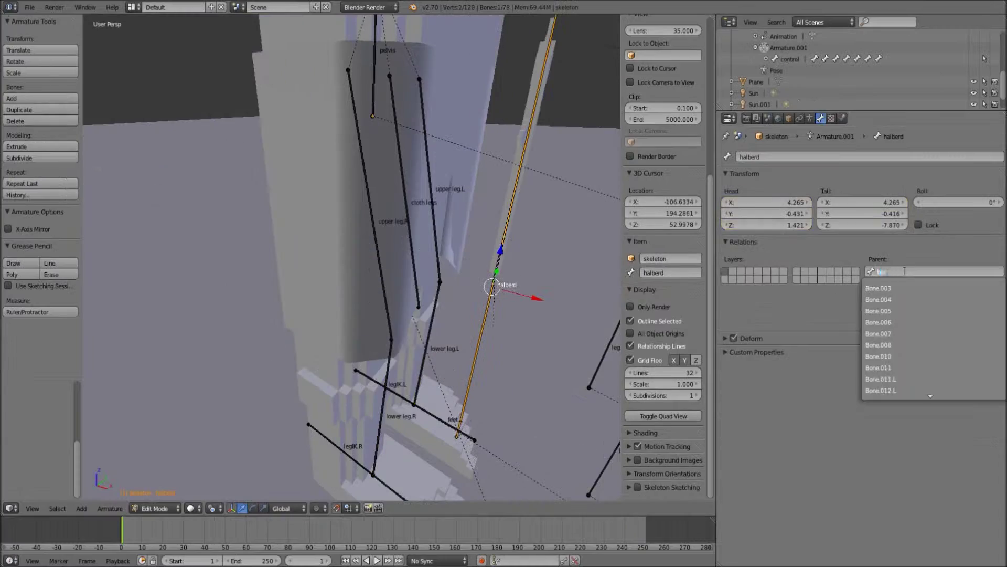
In Pose Mode, select the armIK.R, Bone.008 hand and upper leg.R bones.
key("Tab")
right_click(310, 235)
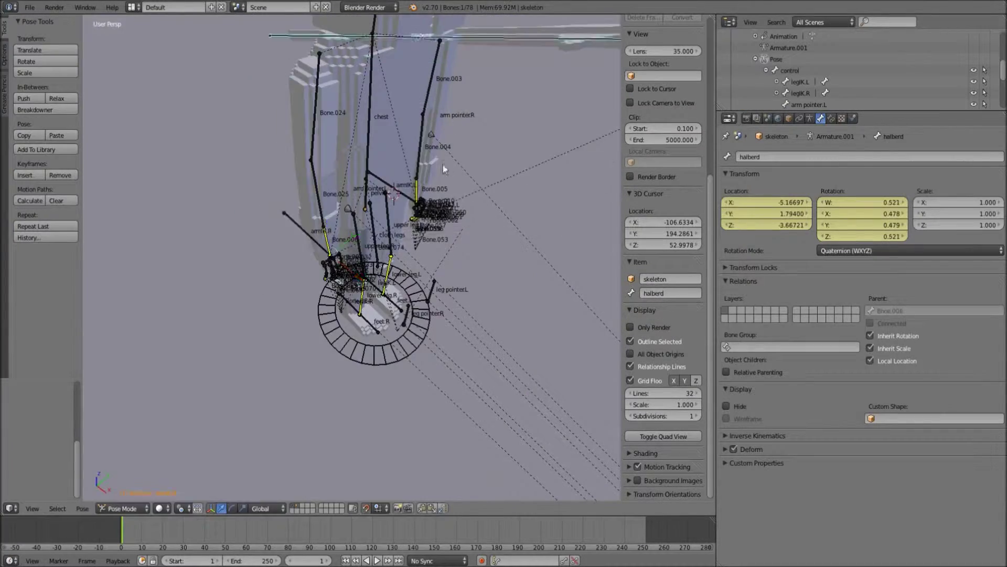
middle_click_drag(443, 165, 313, 266)
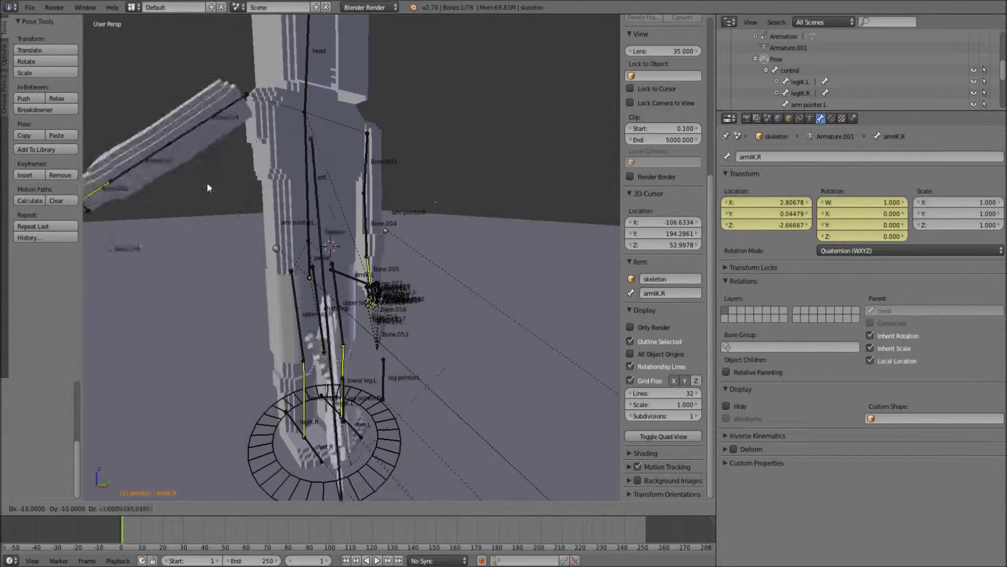
right_click(208, 187)
middle_click_drag(208, 187, 333, 291)
right_click(332, 291)
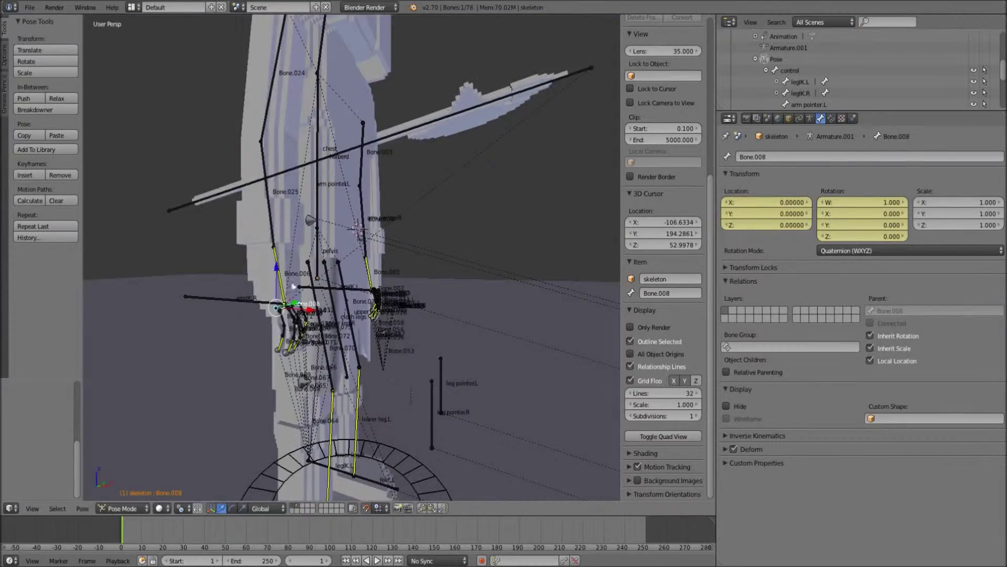
right_click(303, 347, "shift")
middle_click_drag(349, 332, 411, 297)
key("KP_3")
Set Pivot Point to 3D Cursor, rotate the halberd across the body, and return to Pose Mode.
left_click(203, 482)
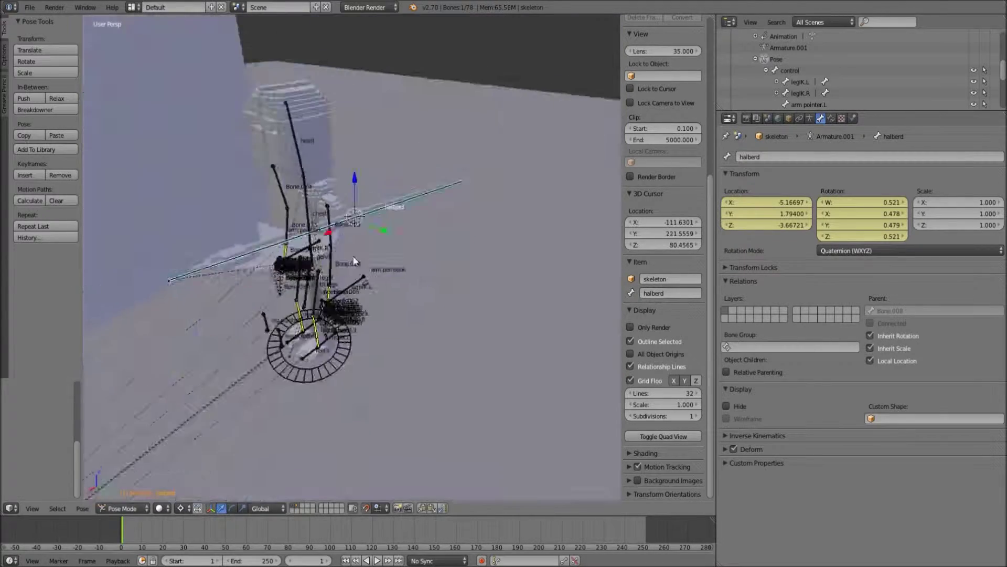
middle_click_drag(484, 108, 477, 222)
key("r")
left_click(419, 237)
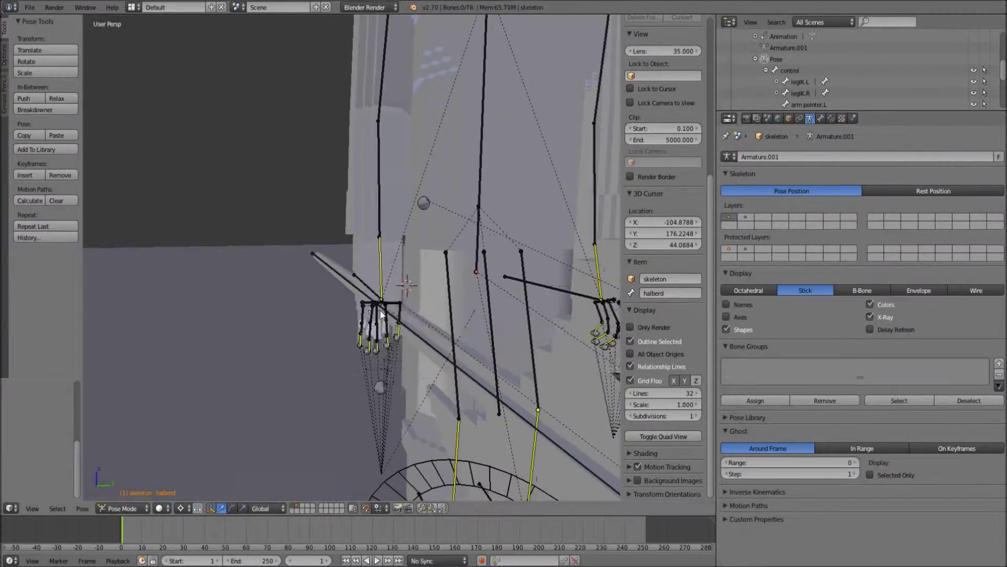
left_click(789, 118)
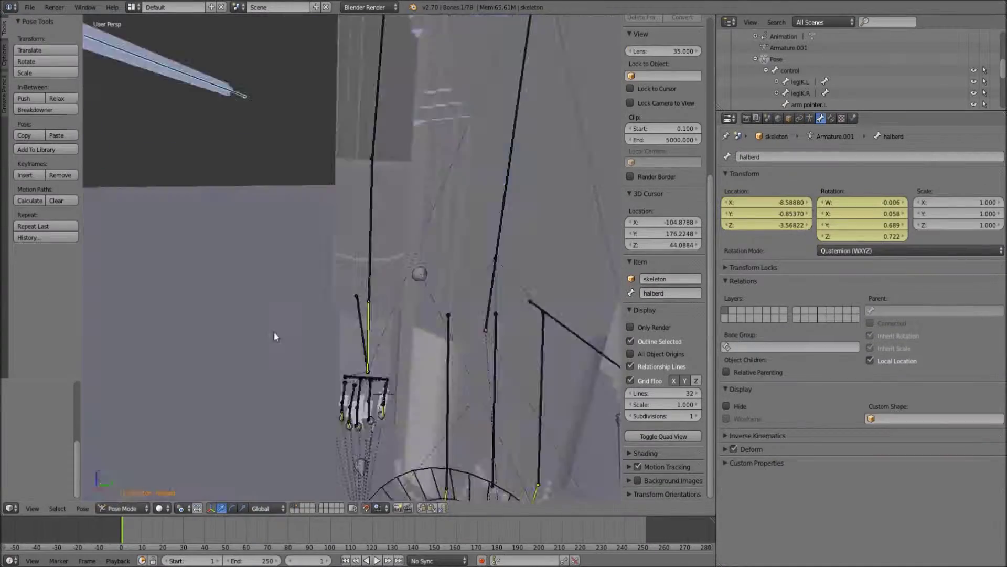
left_click(151, 470)
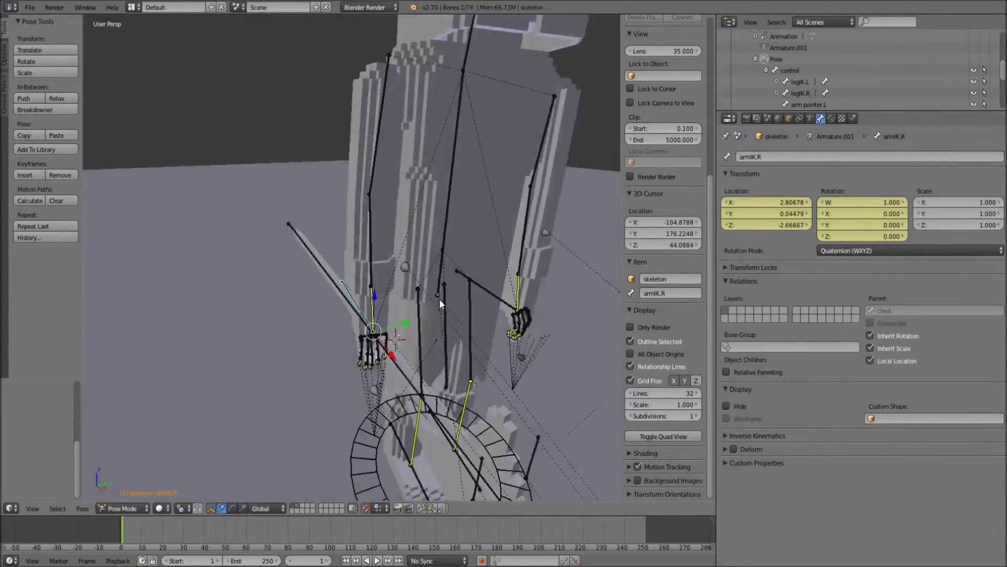
middle_click_drag(457, 313, 436, 323)
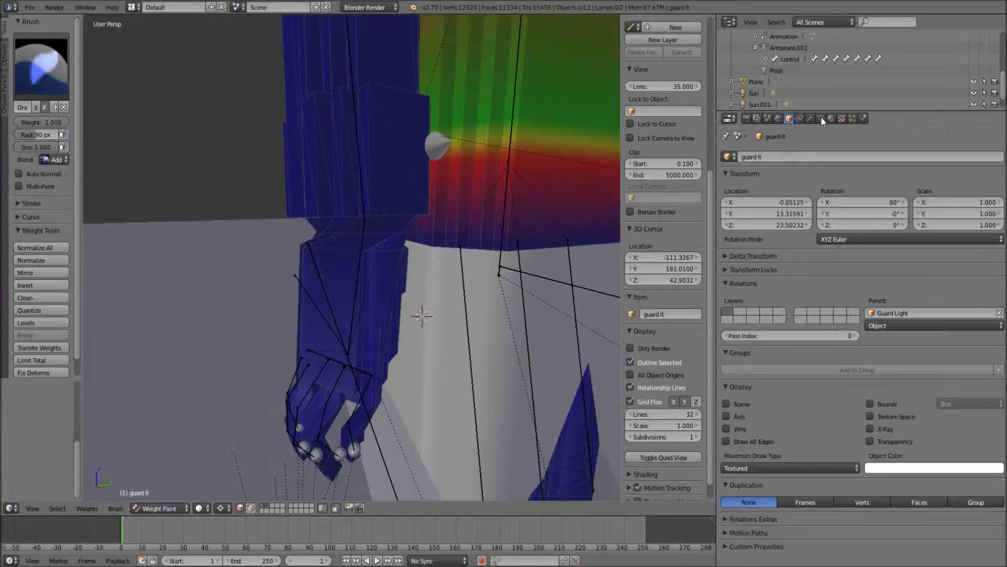
Show the Bone.006 vertex group weights on the guard mesh and inspect the hand.
left_click(822, 118)
left_click(752, 257)
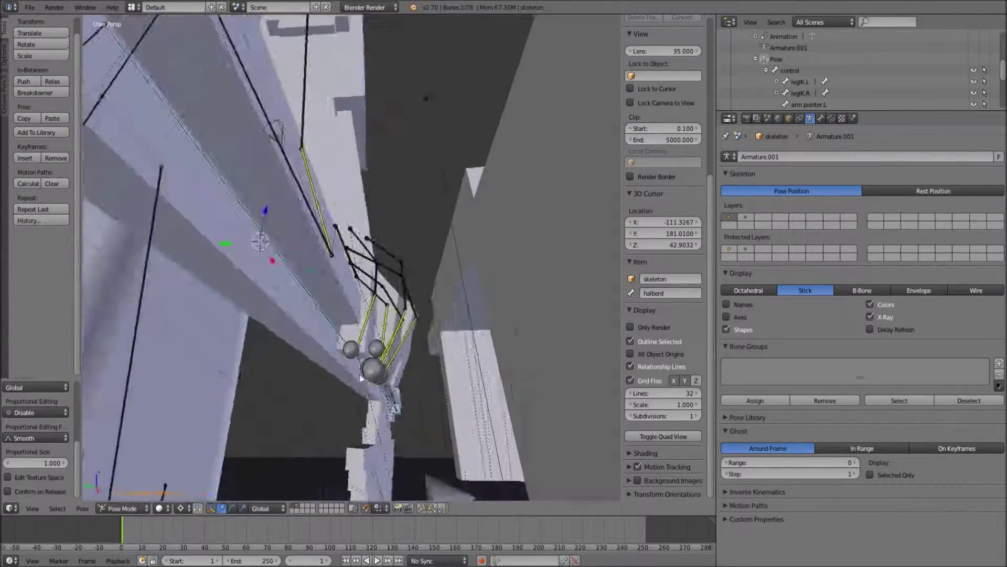
middle_click_drag(361, 378, 420, 361)
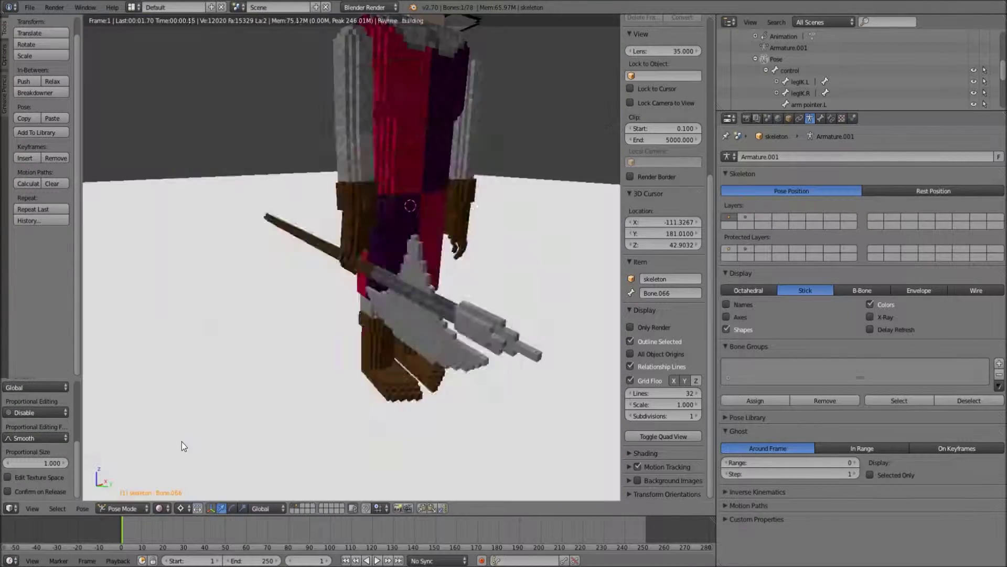
mouse_move(181, 447)
middle_mouse_down()
mouse_move(301, 259)
mouse_move(405, 276)
middle_mouse_up()
Inspect the halberd's CuboidMaterial and browse the loaded images in the UV/Image Editor.
key("shift+z")
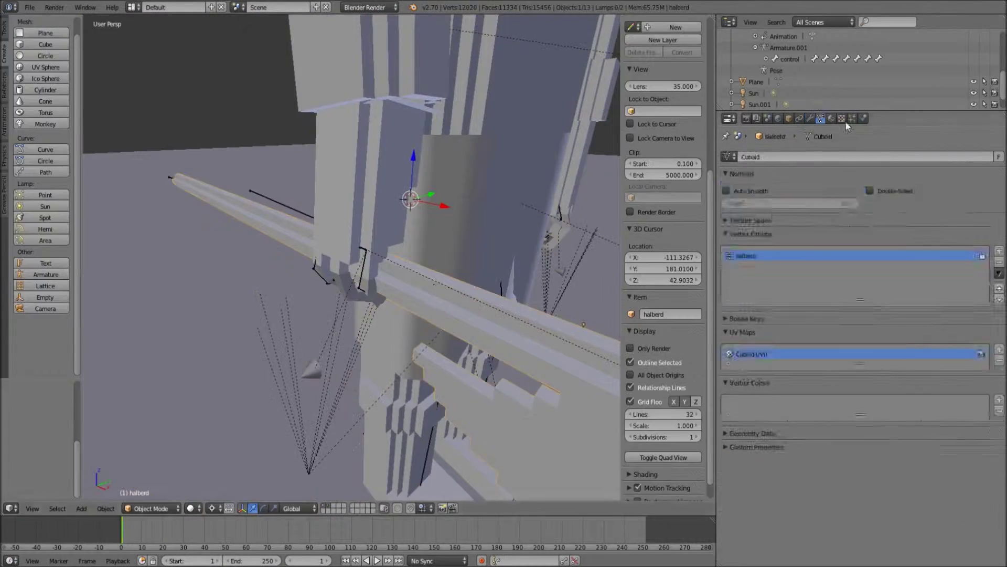
left_click(874, 247)
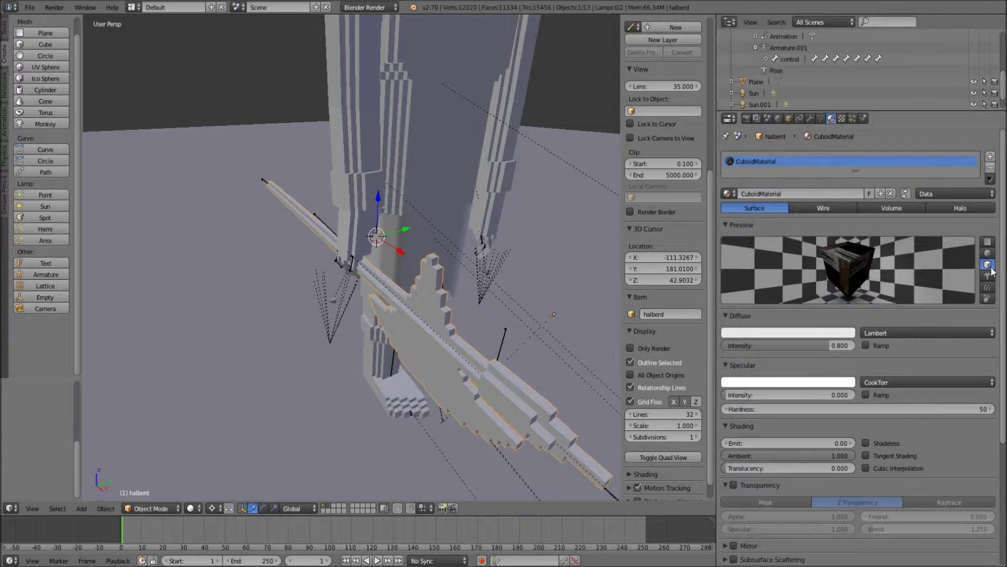
left_click(729, 118)
left_click(744, 205)
left_click(798, 560)
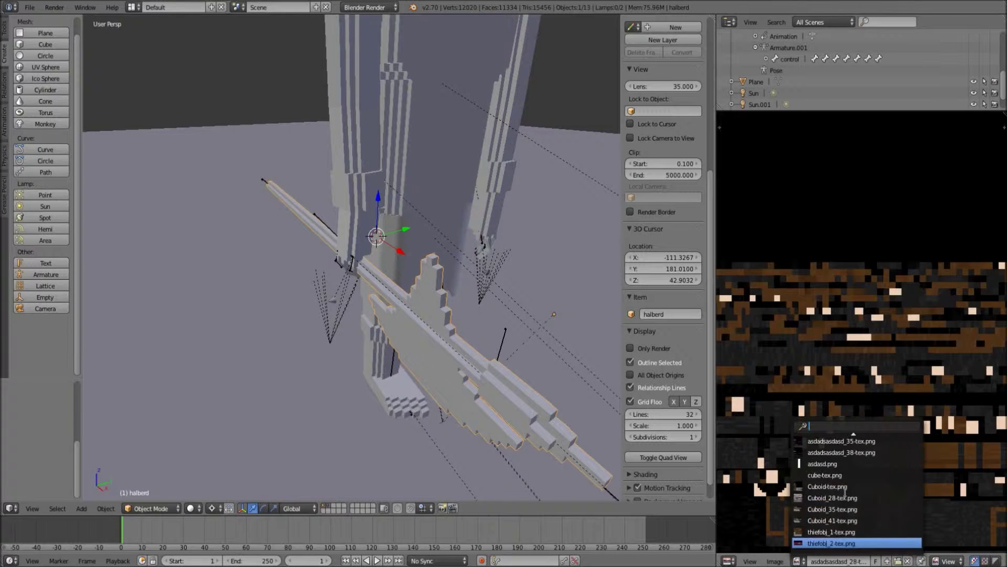
scroll(840, 488, "down", 2)
scroll(832, 506, "down", 2)
scroll(824, 525, "down", 2)
scroll(812, 546, "down", 2)
left_click(811, 545)
Preview the halberd in solid and rendered shading from a high rear view.
key("alt+z")
left_click(191, 507)
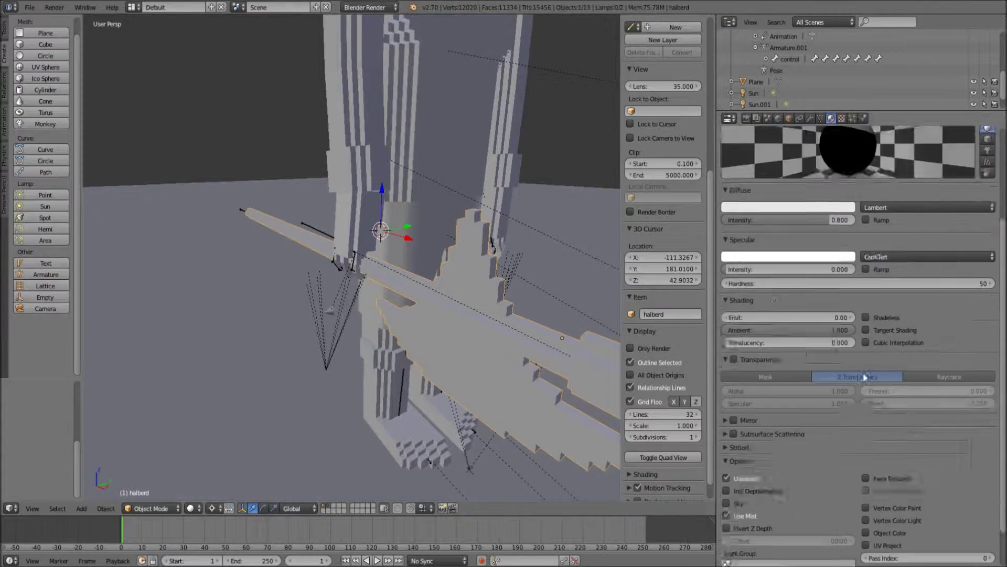
left_click(190, 507)
left_click(210, 441)
middle_click_drag(362, 317, 336, 293)
key("shift+z")
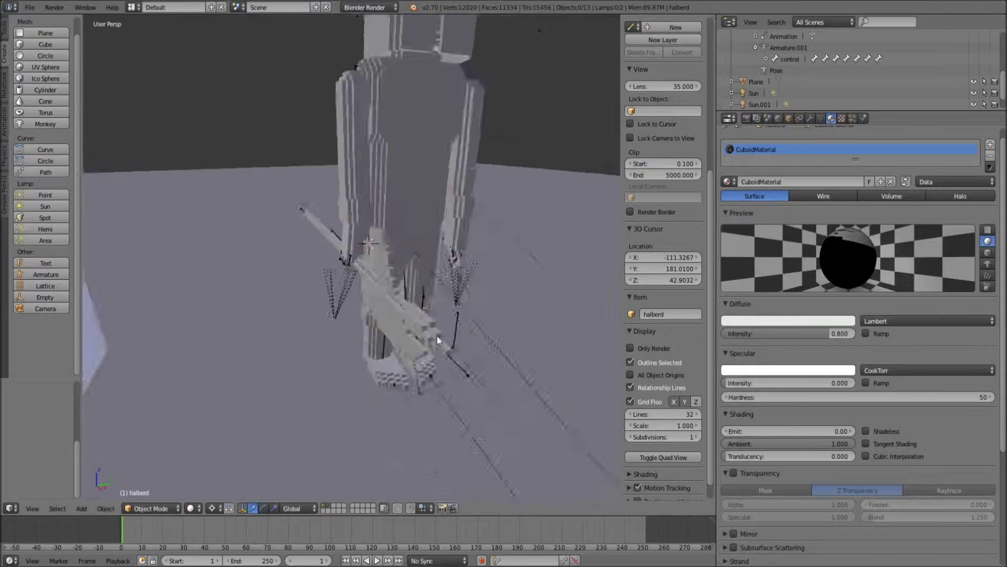
middle_click_drag(367, 263, 399, 236)
Display Cuboid-tex.png in the image editor and open the File path preferences.
left_click(729, 119)
left_click(753, 207)
left_click(798, 561)
left_click(849, 483)
mouse_move(399, 293)
middle_mouse_down()
mouse_move(351, 330)
mouse_move(326, 315)
middle_mouse_up()
key("e")
left_click(29, 7)
left_click(53, 140)
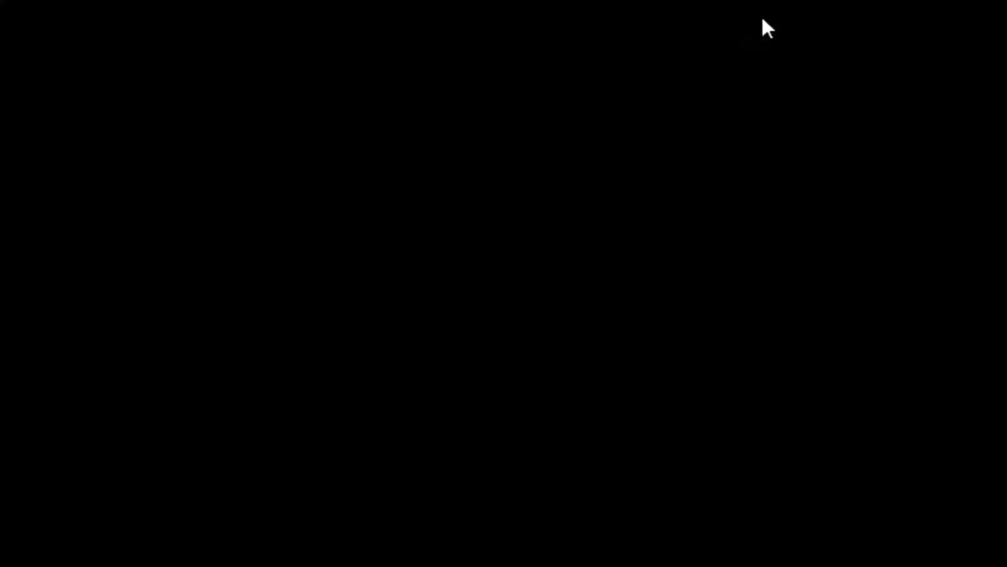
Set paint.net.lnk from Desktop\Programos as the external Image Editor.
left_click(632, 281)
left_click(80, 350)
scroll(512, 525, "down", 5)
left_click(776, 135)
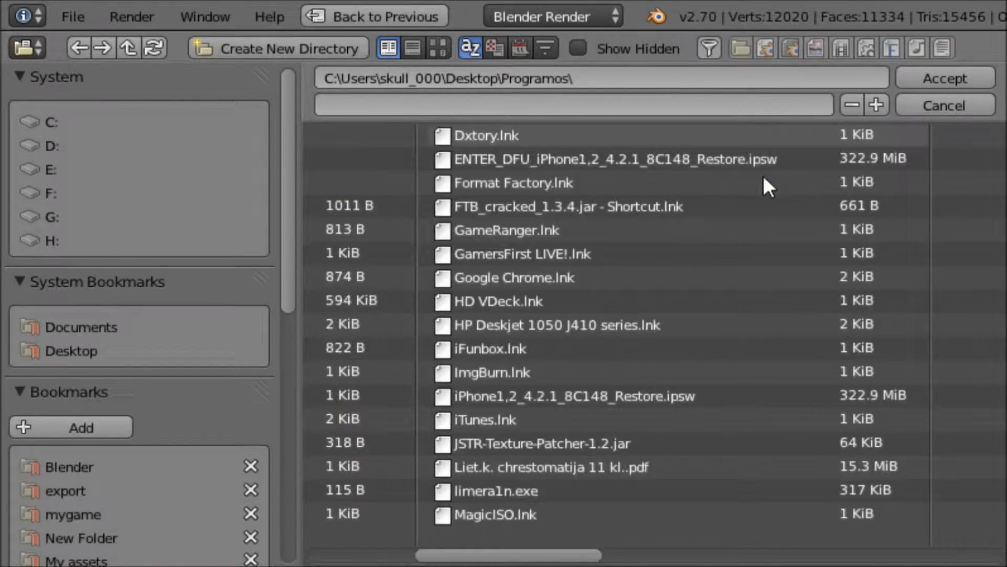
scroll(719, 524, "down", 5)
scroll(435, 409, "up", 3)
double_click(434, 404)
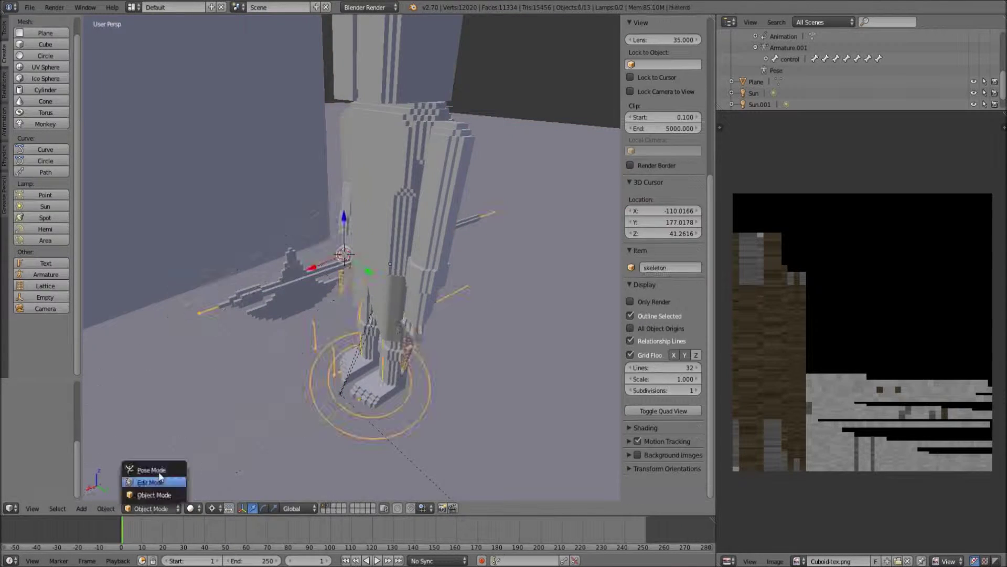
Open the skeleton's Action Editor, pose the leg and insert a LocRot keyframe at frame 33.
left_click(729, 561)
left_click(747, 516)
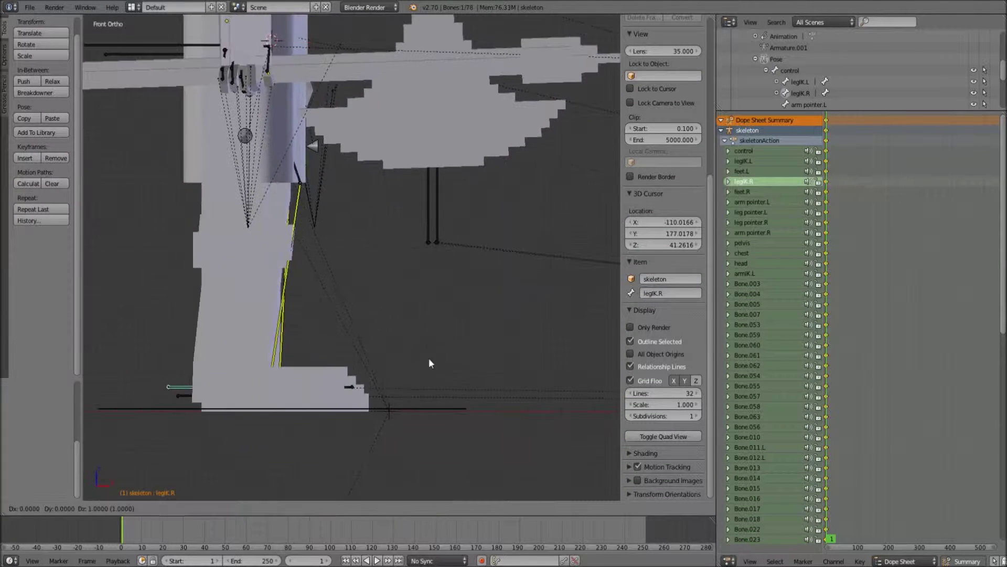
left_click(516, 309)
scroll(892, 469, "down", 1)
left_click(894, 469)
key("i")
left_click(455, 364)
Move legIK.R at frame 63, then keyframe all bones at frame 22.
scroll(891, 495, "down", 1)
left_click(889, 494)
key("g")
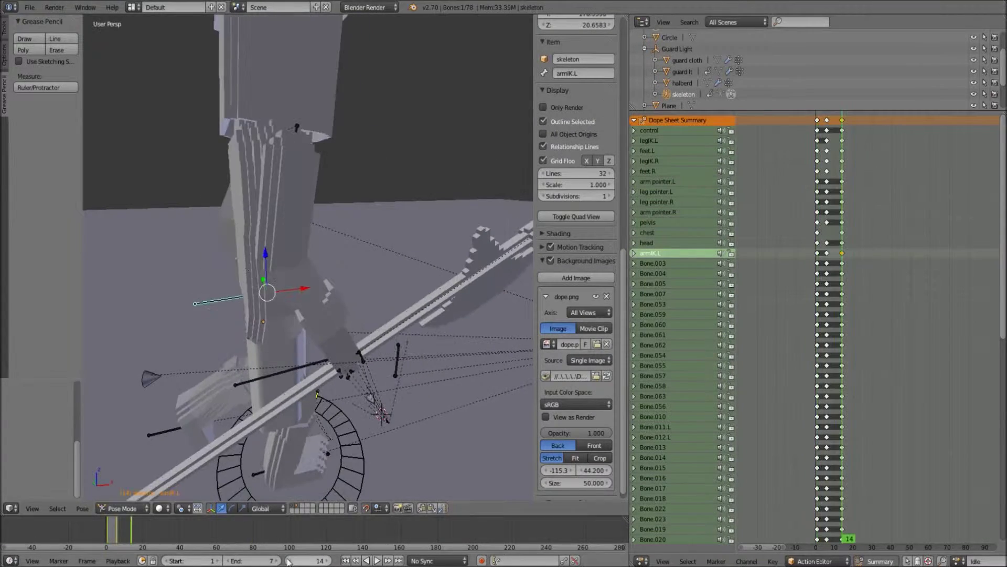
left_click(372, 560)
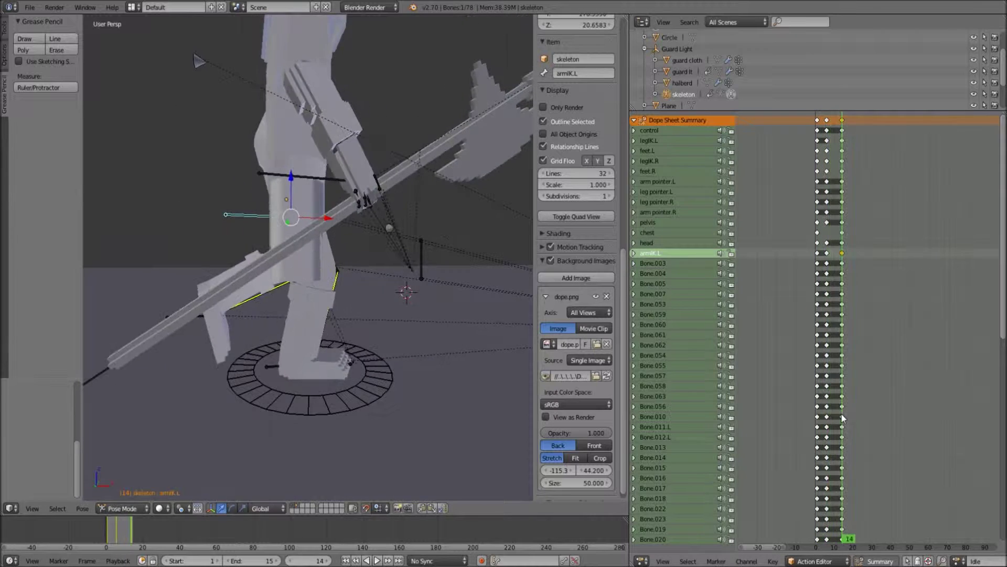
middle_click_drag(313, 272, 309, 261)
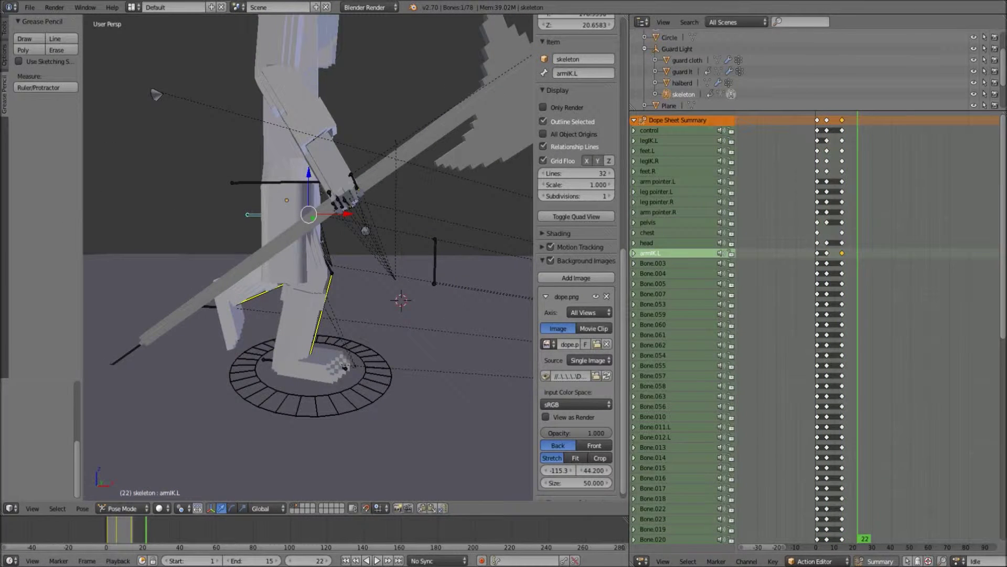
key("KP_1")
right_click(210, 388)
key("i")
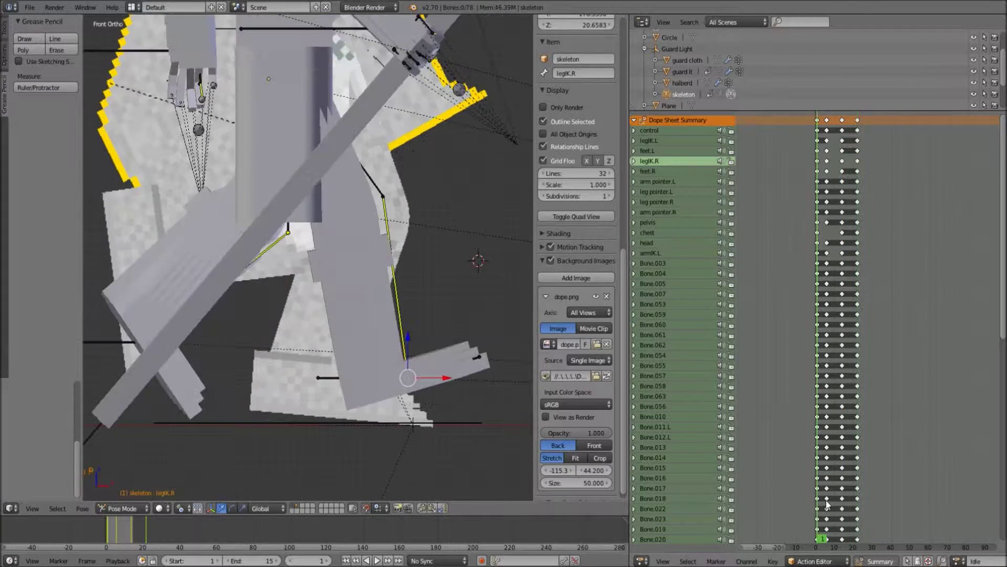
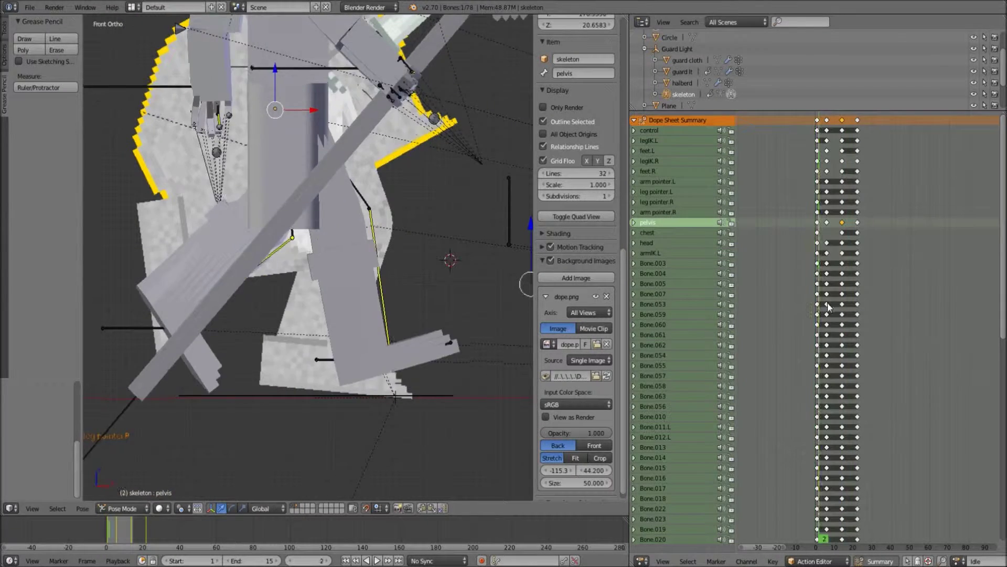
Inspect the left leg bones (legIK.L, leg pointer.L, feet.L) across frames 6 to 22.
left_click_drag(828, 306, 841, 328)
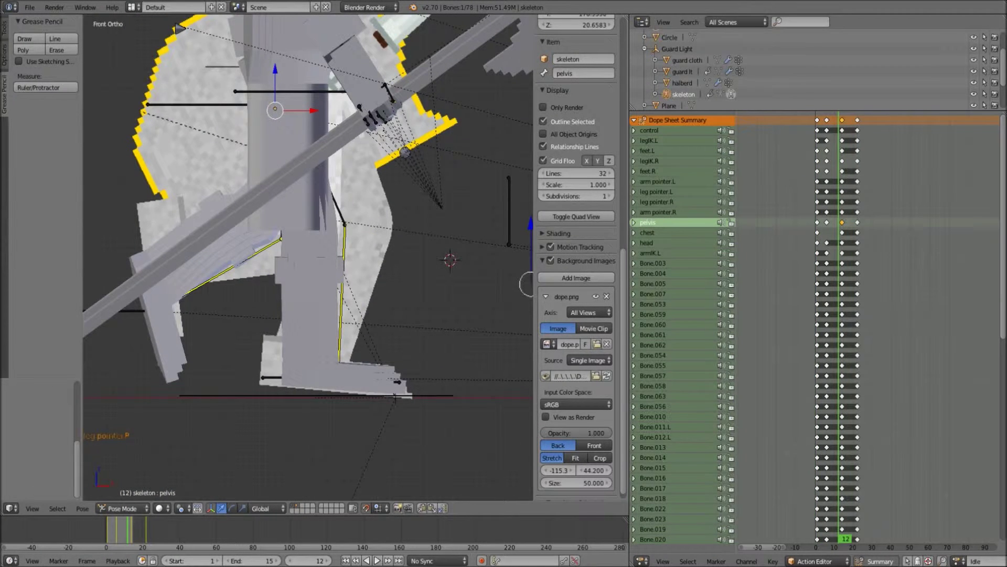
left_click_drag(841, 451, 828, 455)
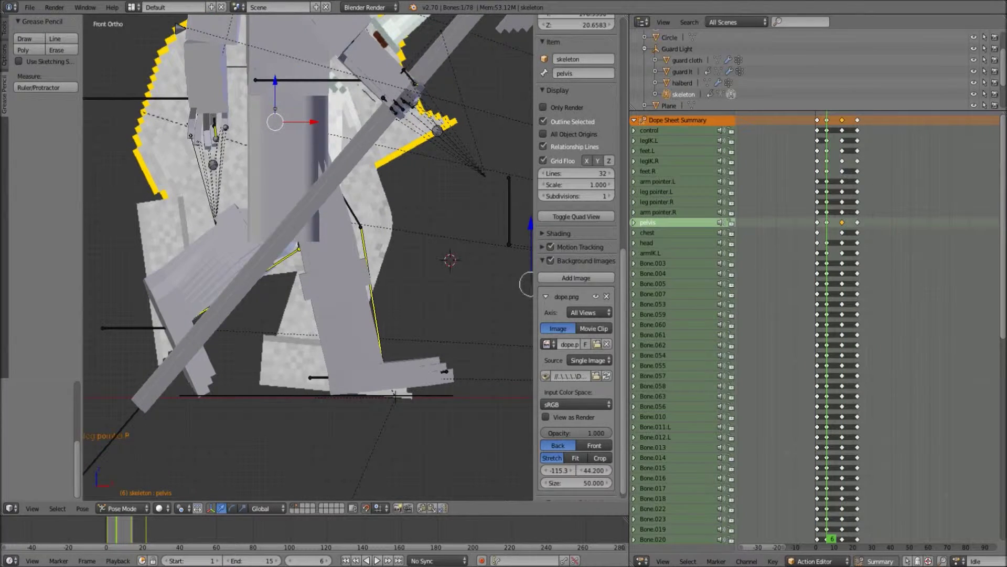
key("Up")
key("Up")
right_click(113, 302)
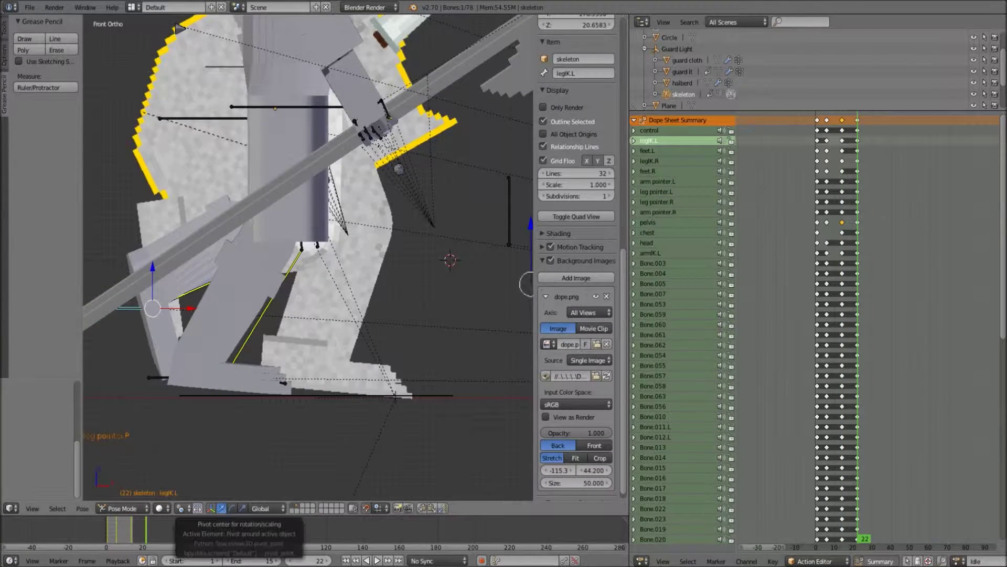
mouse_move(460, 376)
middle_mouse_down()
mouse_move(367, 279)
mouse_move(201, 335)
mouse_move(348, 248)
middle_mouse_up()
right_click(368, 278)
right_click(264, 400)
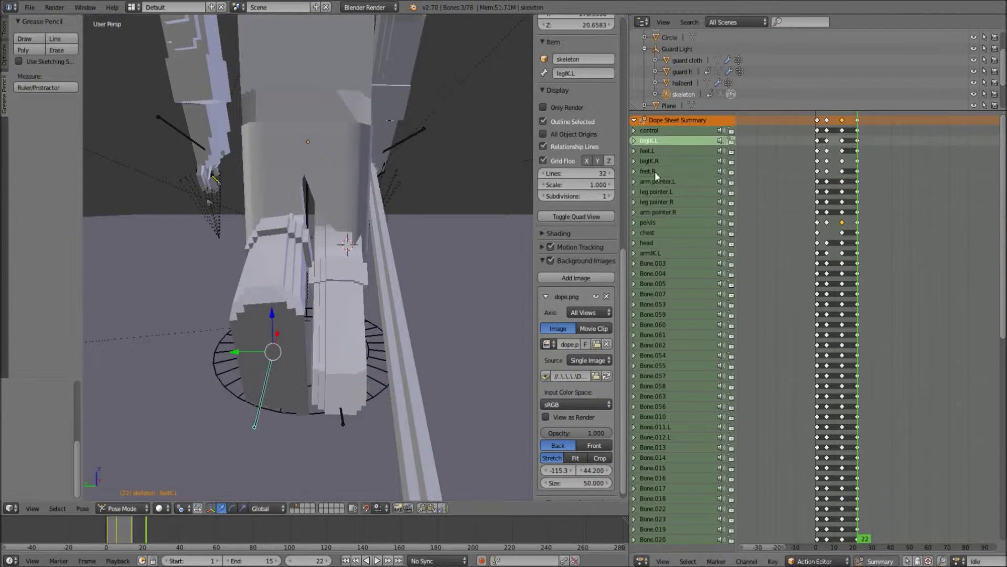
key("KP_1")
right_click(490, 329)
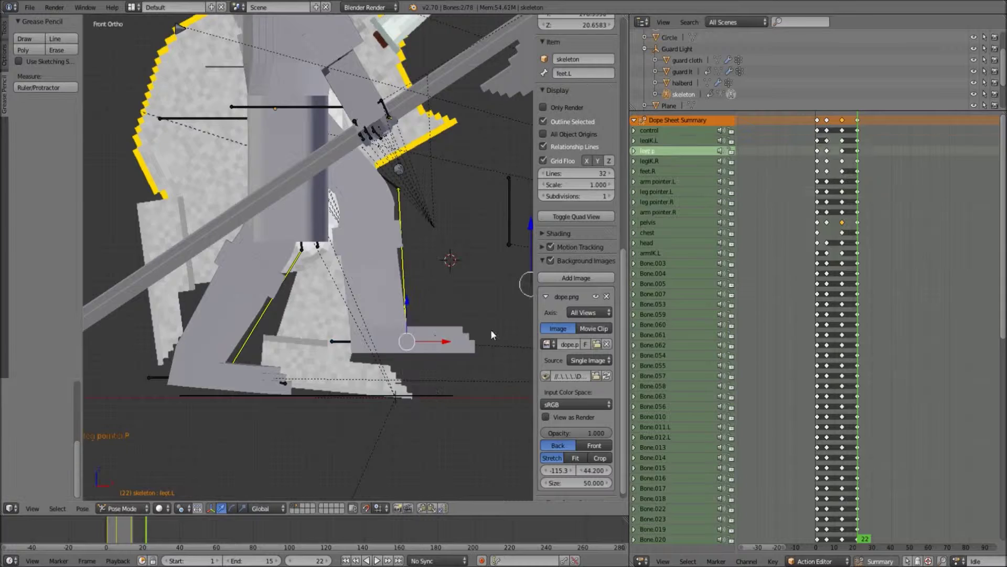
key("a")
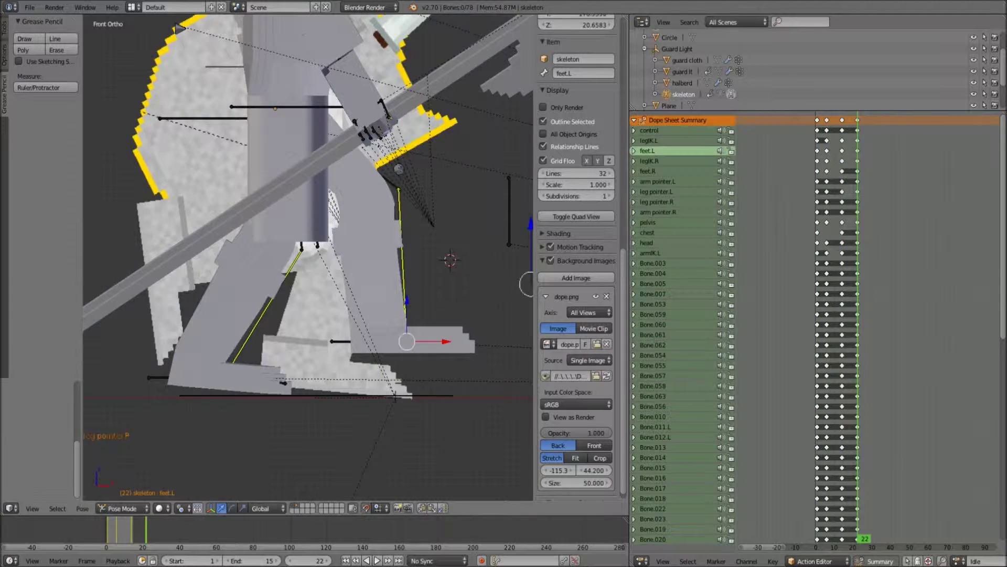
key("shift+Left")
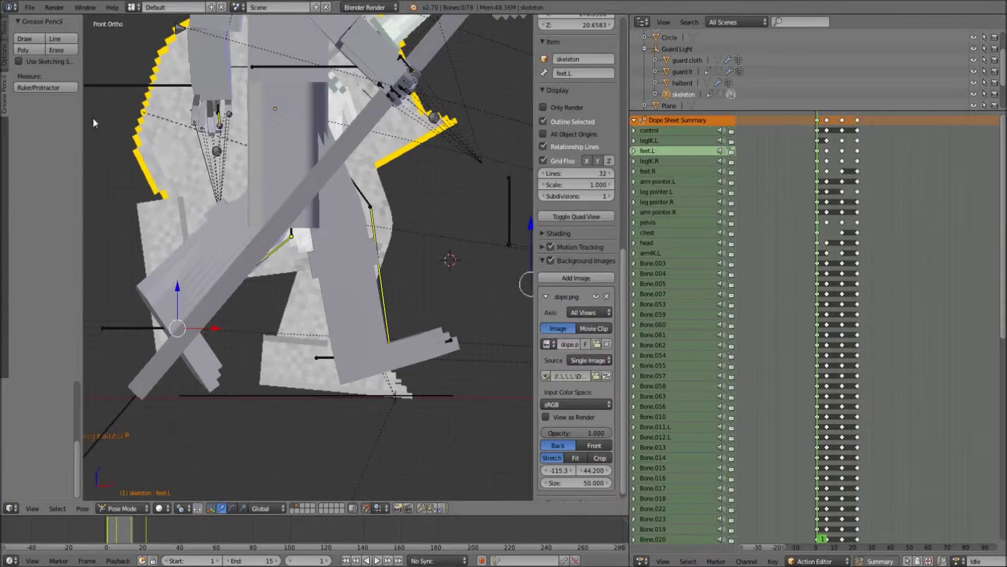
Tilt the feet.L bone upward at the frame 23 pose.
scroll(577, 262, "up", 5)
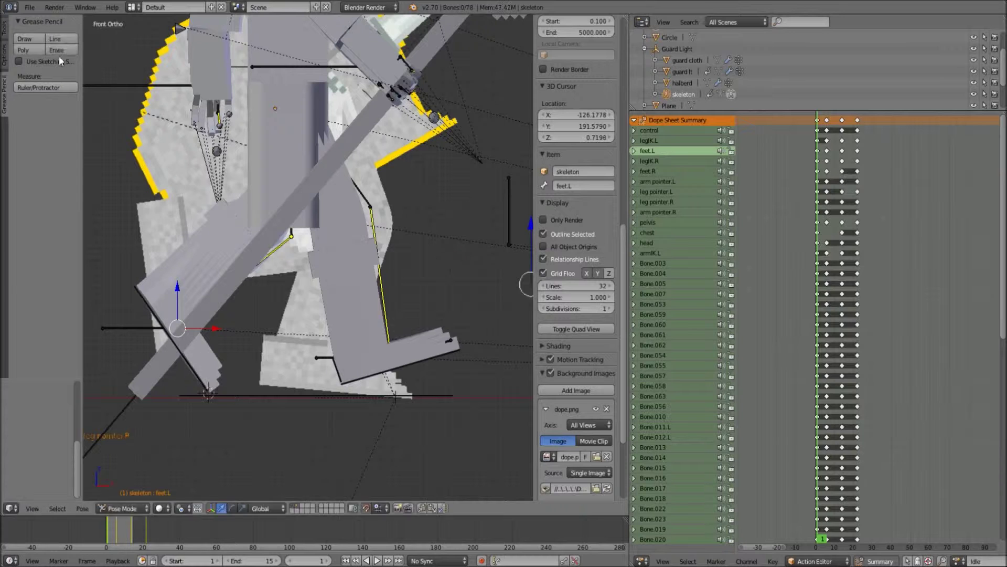
scroll(577, 262, "up", 8)
scroll(577, 262, "up", 8)
key("Up")
key("Up")
key("Up")
scroll(360, 334, "up", 1)
middle_click_drag(360, 333, 296, 258, "shift")
right_click(465, 274)
key("r")
left_click(429, 285)
Key LocRot for every bone of the rig at frame 30.
middle_click_drag(429, 288, 521, 287, "shift")
right_click(121, 262)
key("a")
key("i")
left_click(250, 304)
Return to the frame 22 keyframe and start moving the legIK.L bone.
key("a")
key("Left")
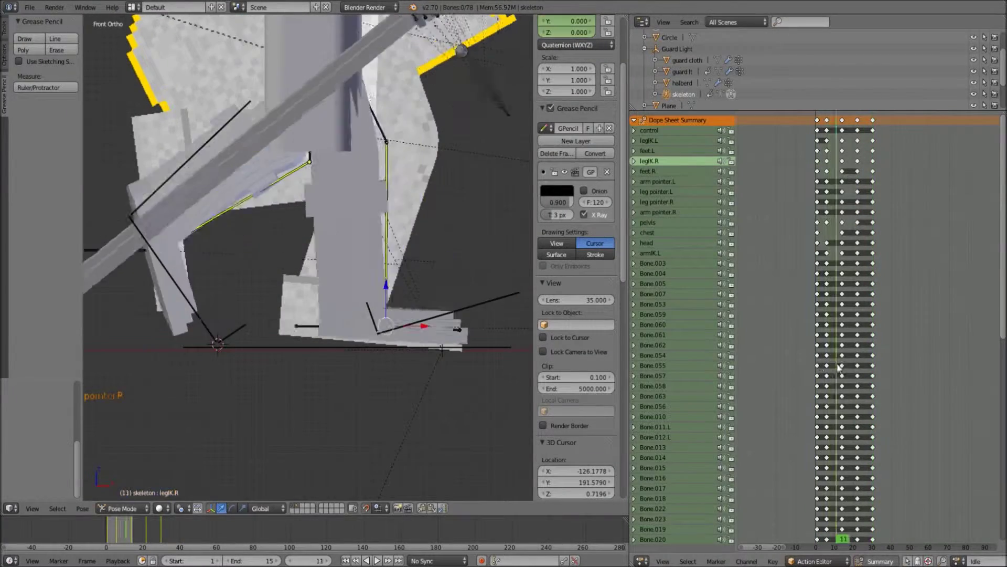
key("Down")
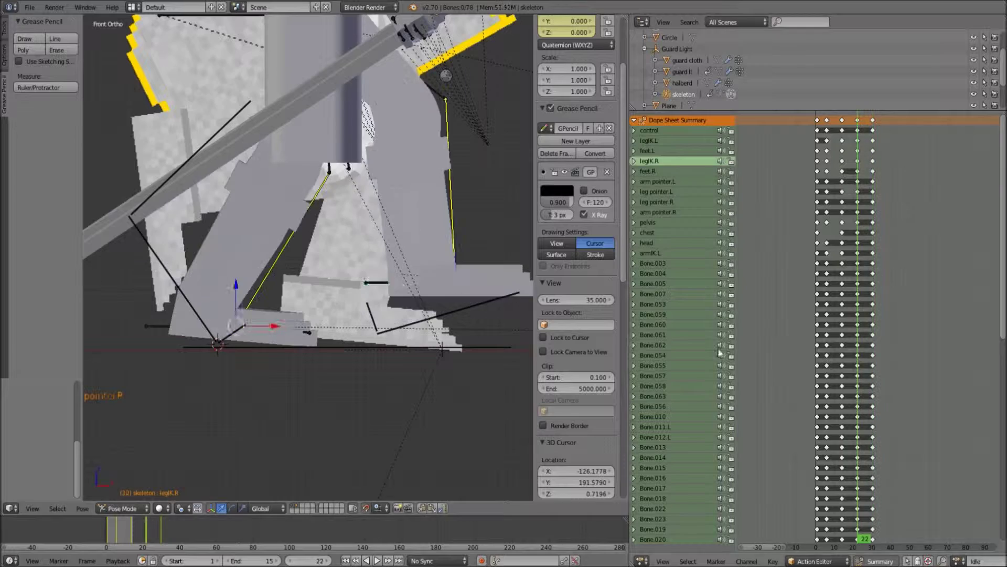
right_click(273, 282)
key("g")
left_click_drag(791, 342, 885, 380)
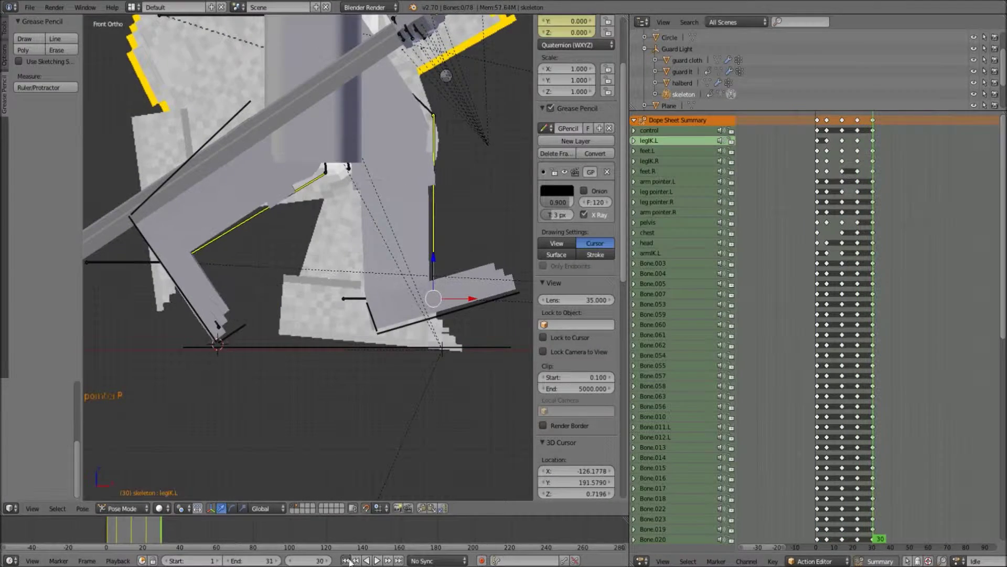
Preview the walk, then re-key the legIK.L pose at the frame 22 keyframe.
key("alt+a")
key("Escape")
key("Down")
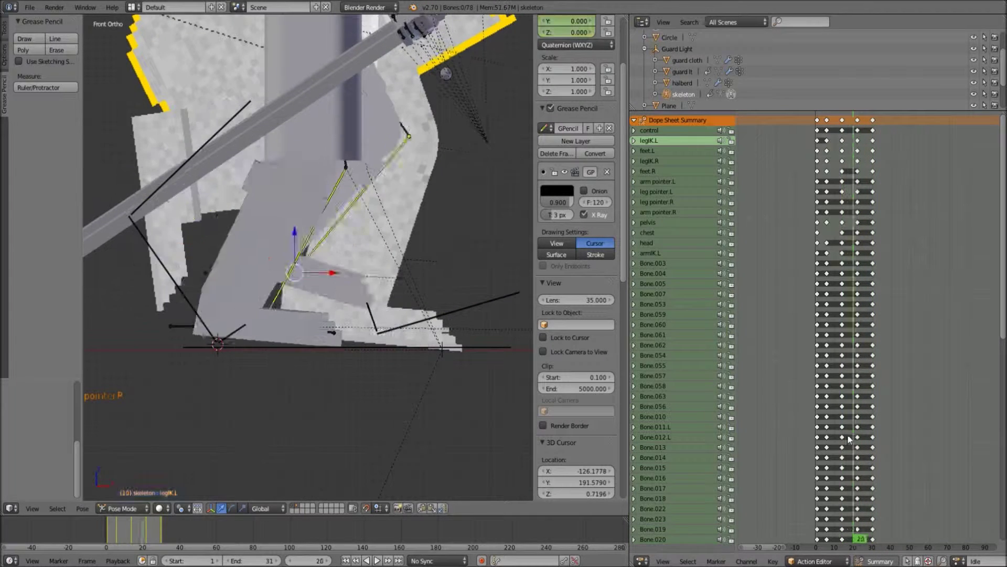
key("i")
left_click(369, 235)
Step through keyframes 1 to 30 and replay the walk cycle from the start frame.
left_click_drag(826, 221, 817, 233)
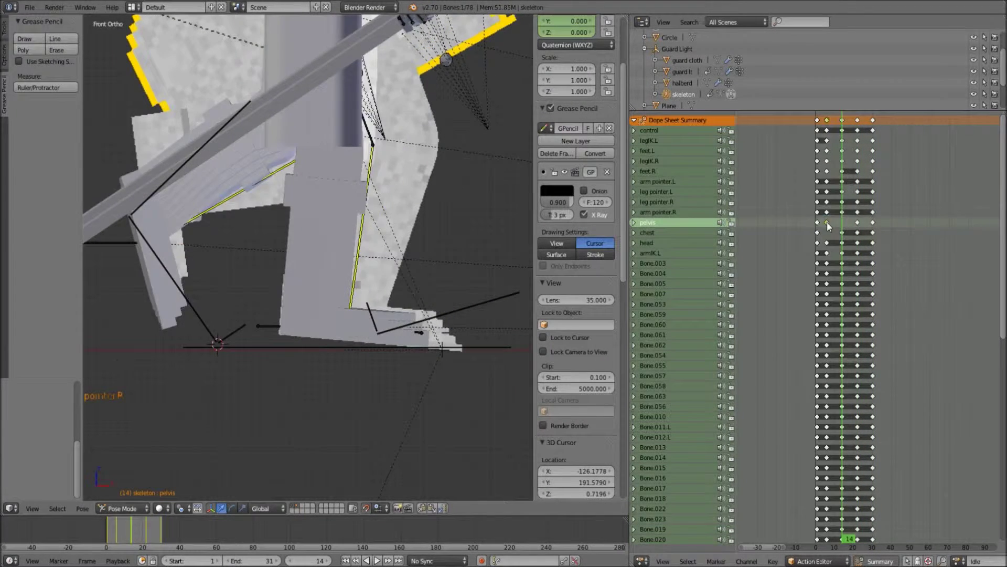
key("Up")
key("Up")
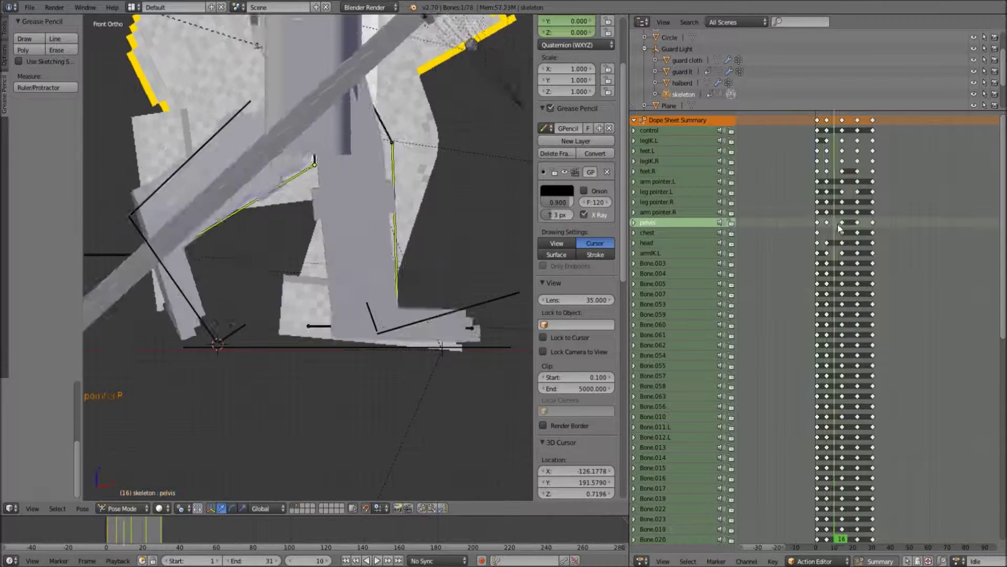
key("Up")
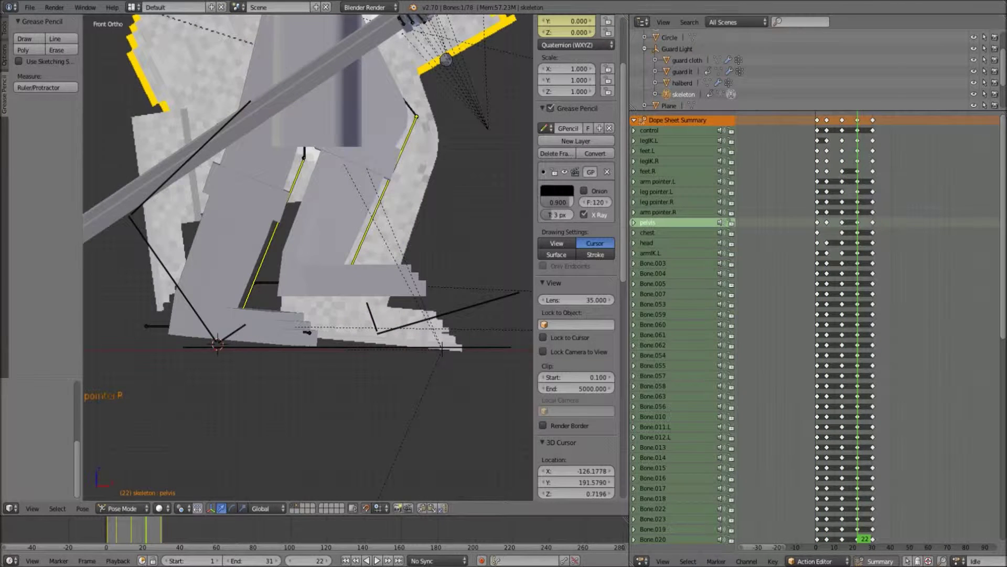
key("Up")
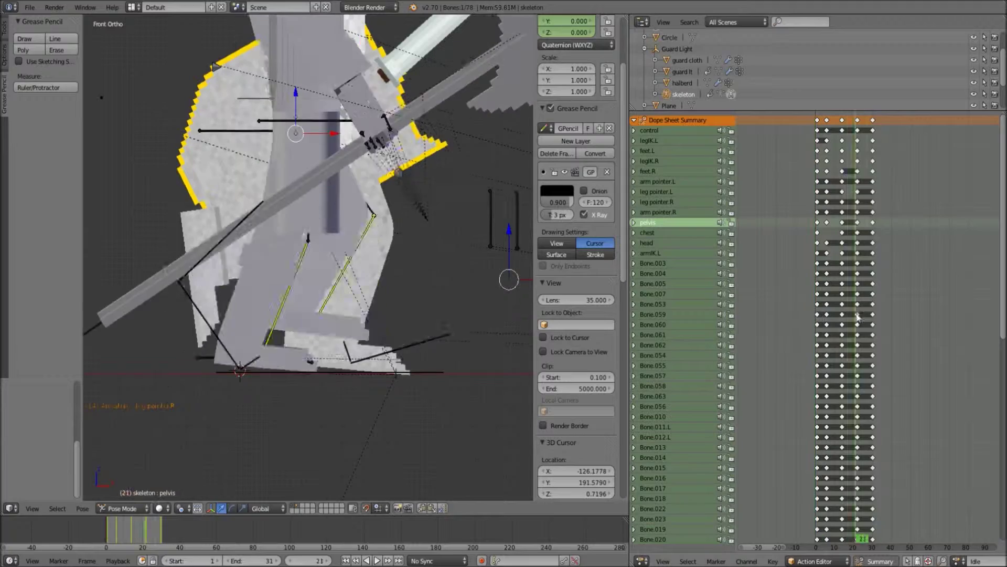
key("alt+a")
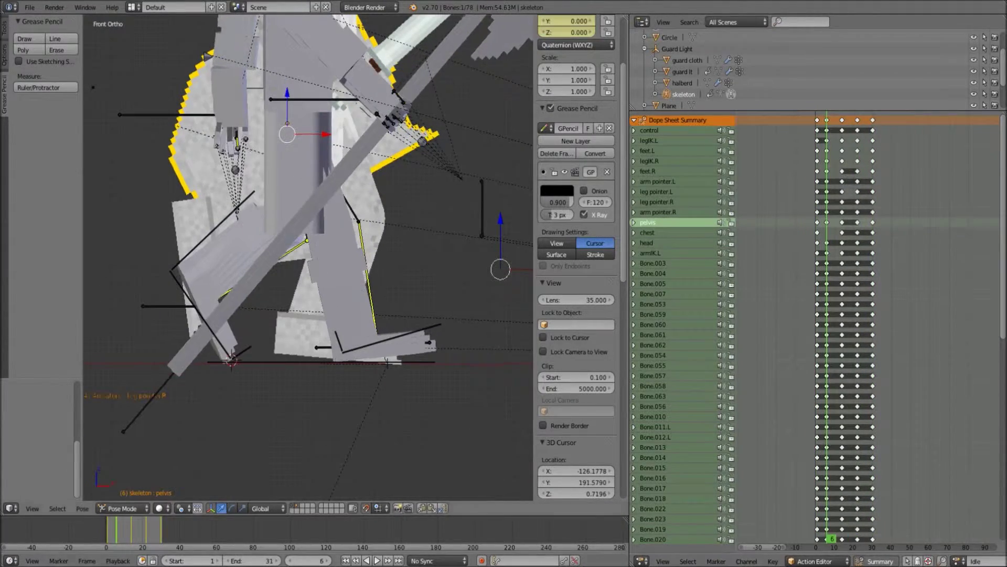
right_click(842, 141)
left_click(376, 560)
key("alt+a")
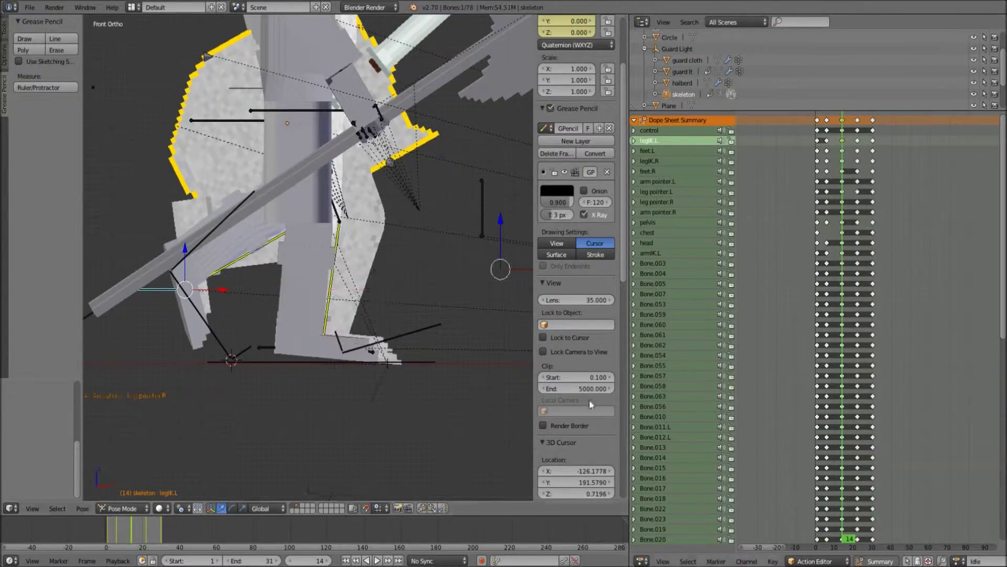
key("alt+a")
left_click(346, 560)
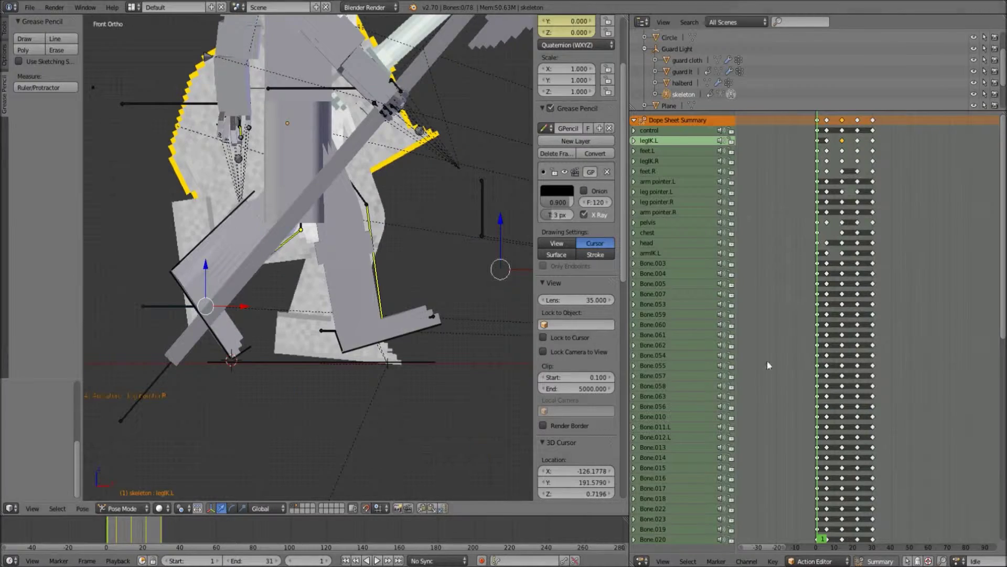
left_click(377, 560)
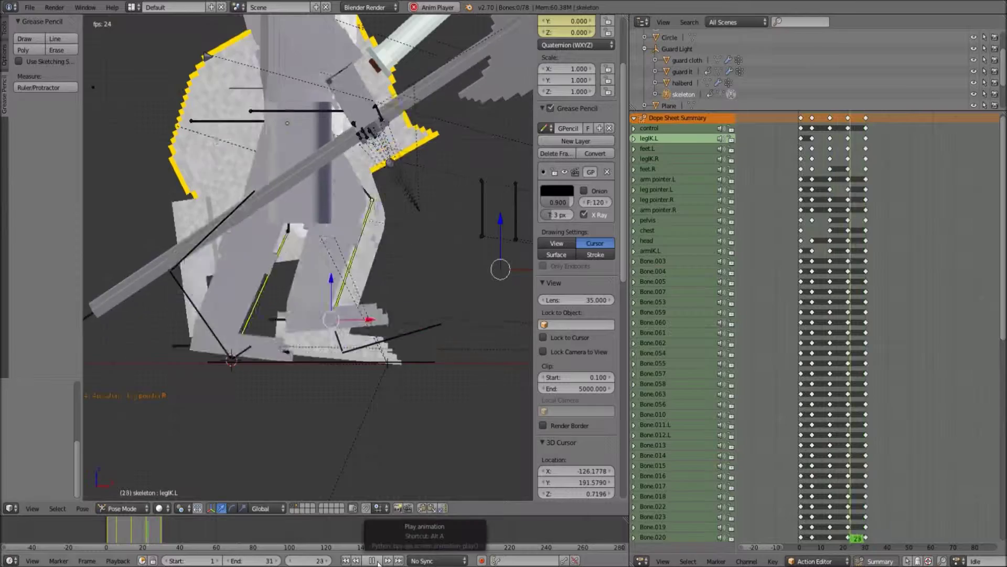
scroll(406, 268, "down", 3)
Rotate the chest bone at the frame 14 keyframe.
key("Escape")
scroll(406, 271, "up", 4)
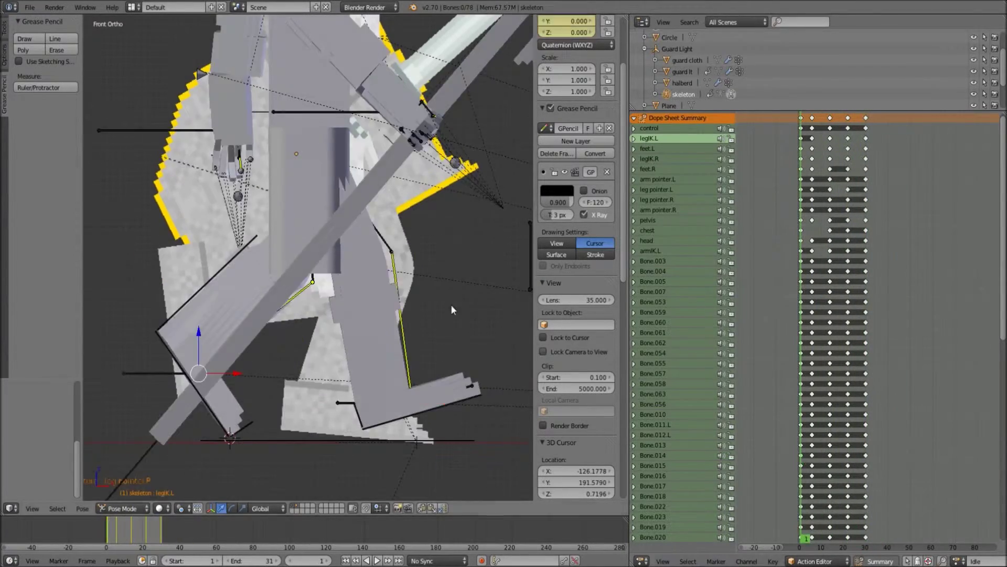
scroll(451, 309, "down", 3)
key("Up")
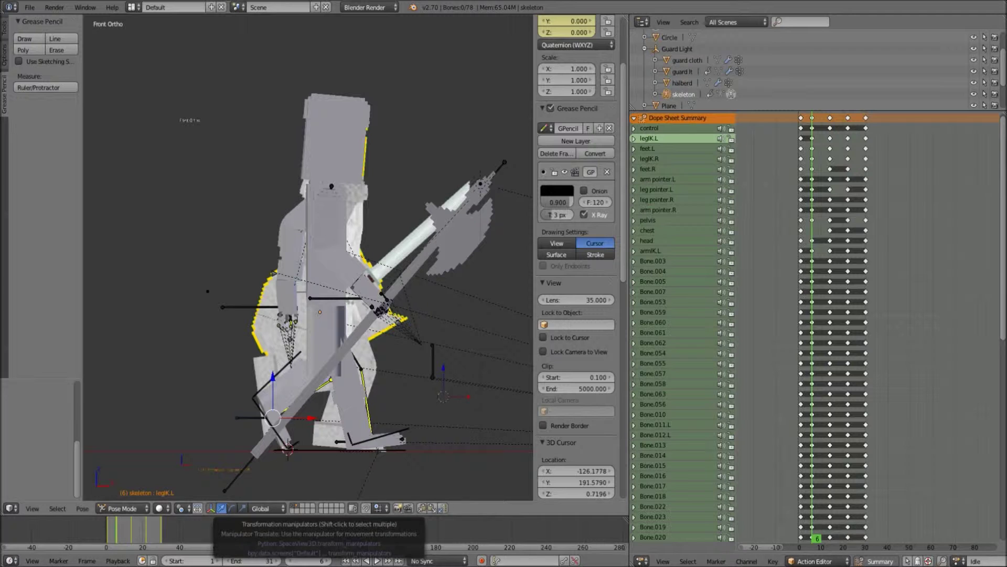
key("Up")
right_click(394, 208)
key("r")
left_click(382, 482)
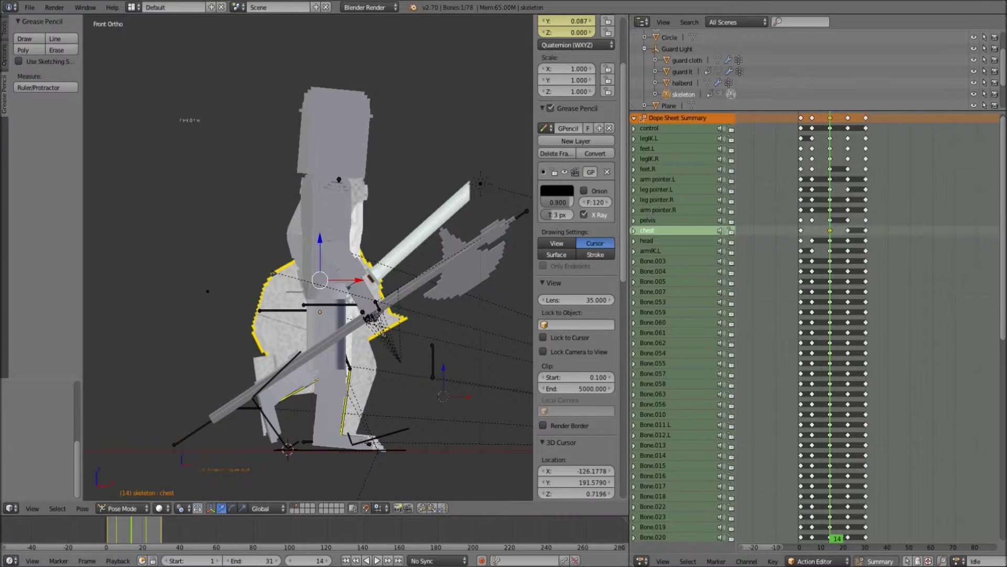
Review the upper-body poses from frame 22 to 30 and add arm pointer.R to the selection.
key("Up")
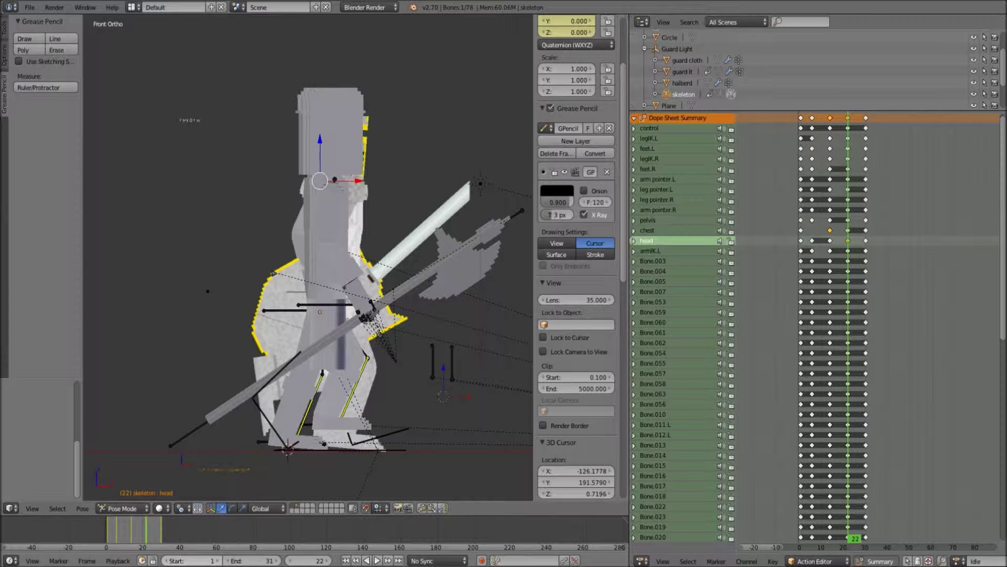
right_click(395, 210)
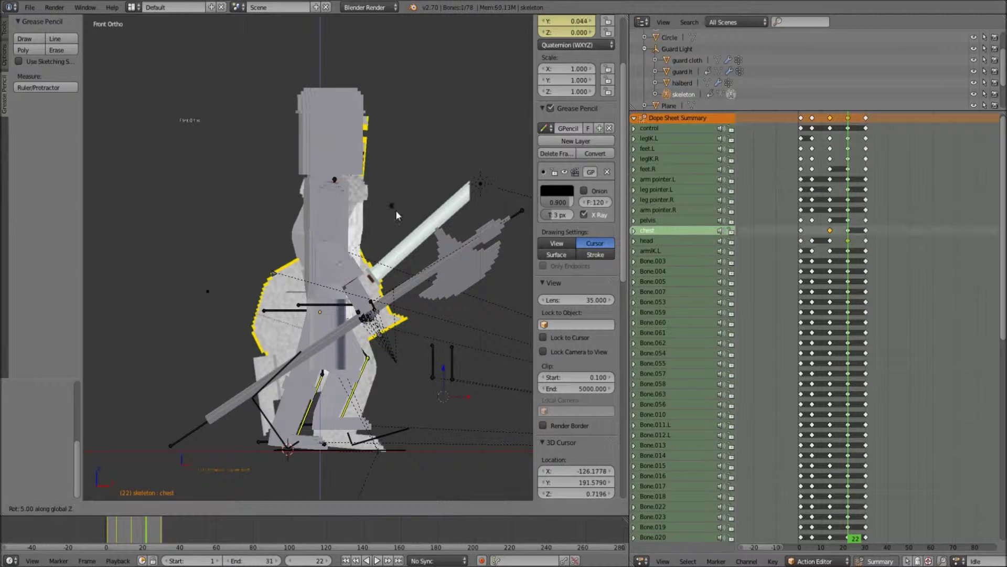
key("Left")
key("Left")
key("Left")
key("Left")
key("Left")
key("Left")
key("Left")
key("Left")
left_click_drag(845, 273, 868, 270)
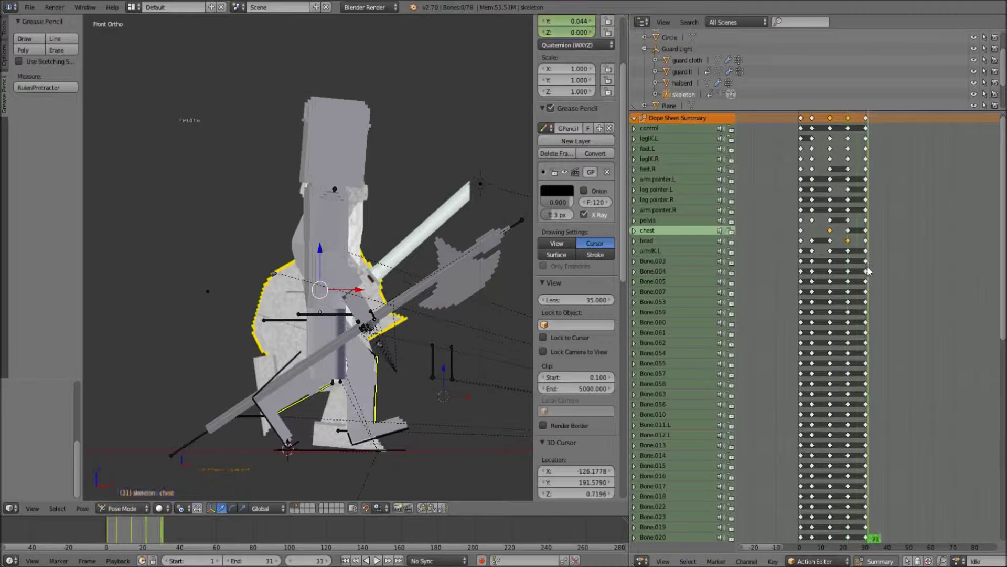
key("alt+a")
key("Escape")
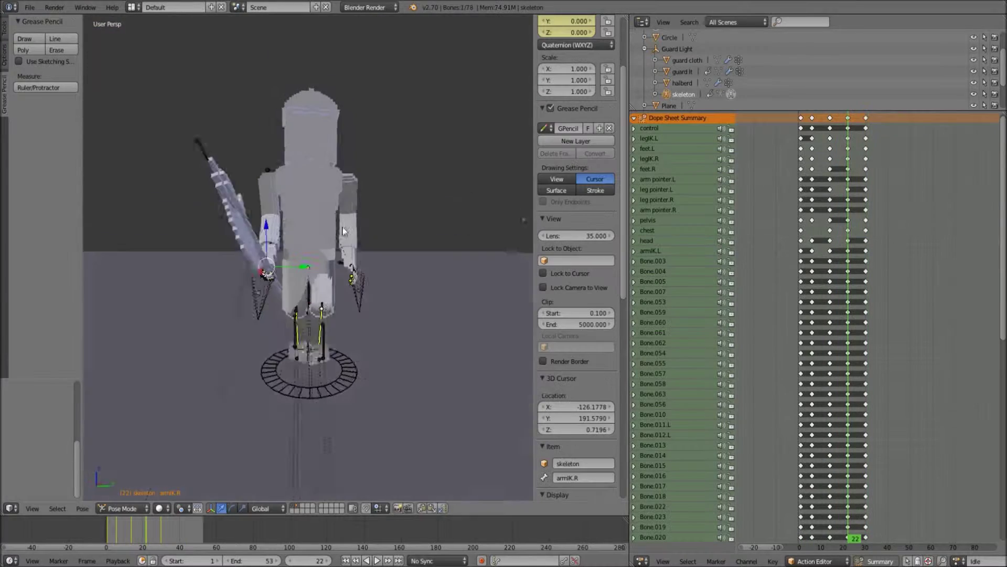
right_click(343, 231, "shift")
key("KP_1")
Reposition arm pointer.R, including at frame 30, and set the end frame to 31.
key("g")
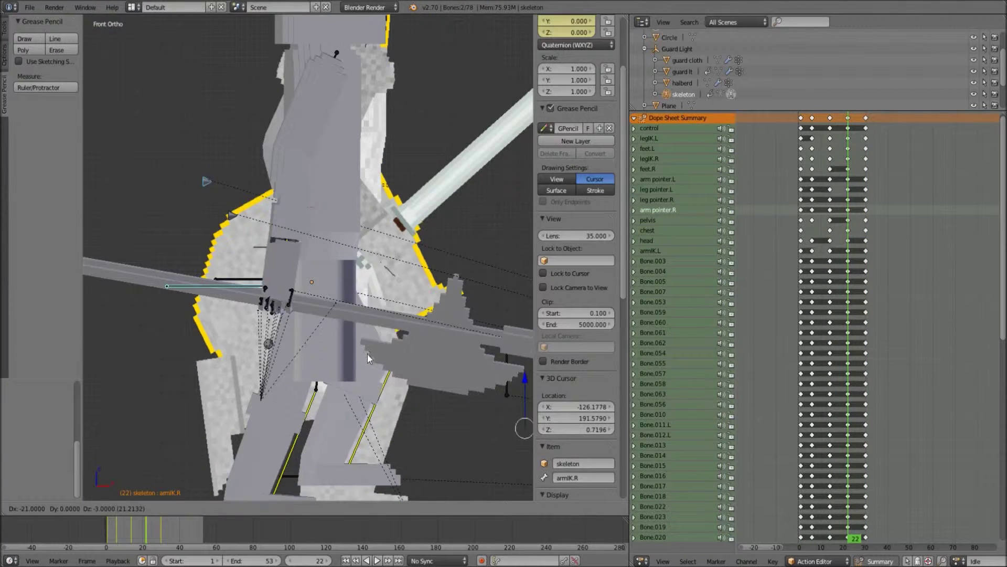
left_click(450, 302)
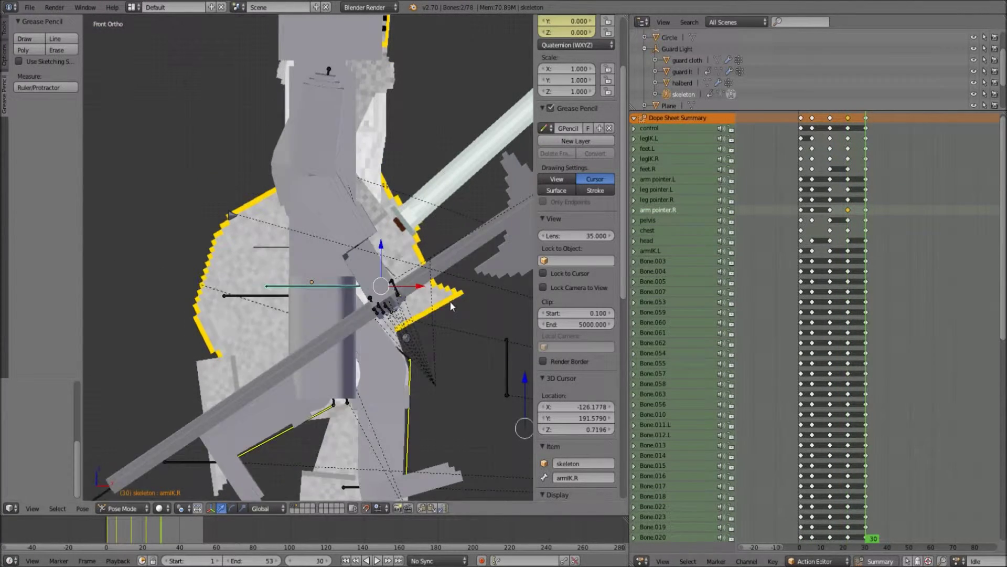
left_click(866, 223)
key("g")
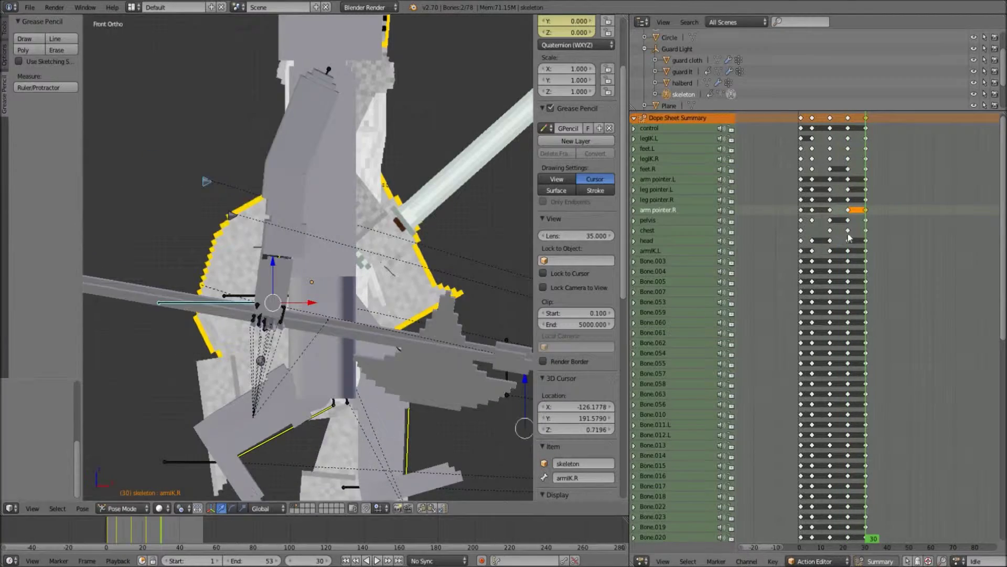
left_click(423, 300)
left_click_drag(235, 560, 204, 561)
middle_click_drag(367, 346, 404, 357)
key("alt+a")
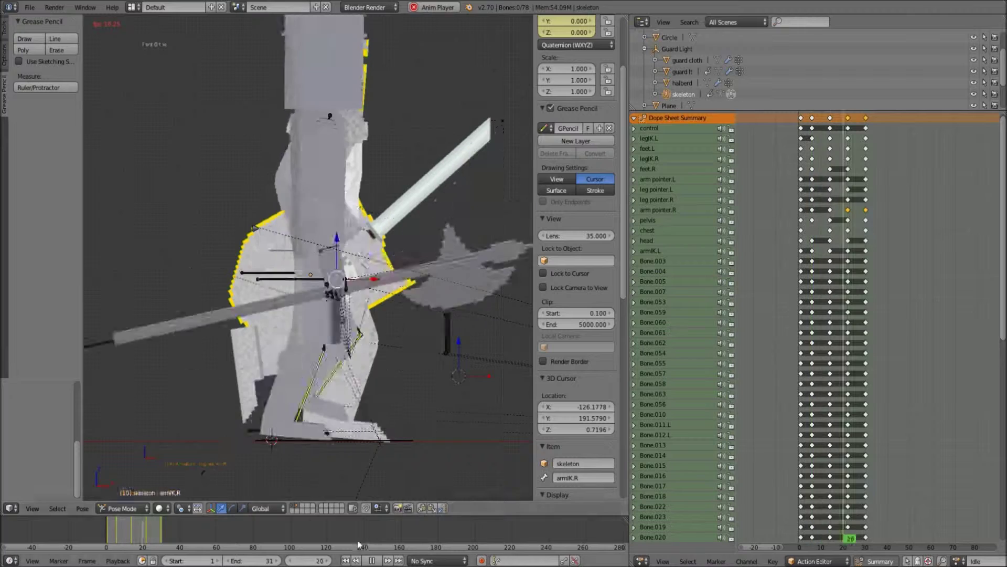
key("KP_1")
Adjust the armIK.L pose and insert a keyframe at frame 22, then preview the walk.
scroll(243, 223, "up", 5)
key("alt+a")
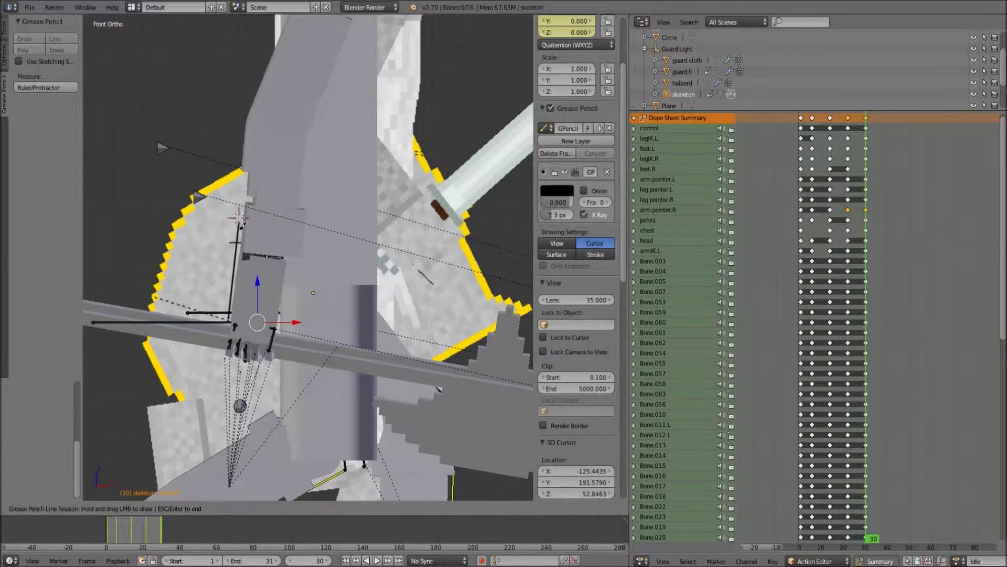
key("ctrl+z")
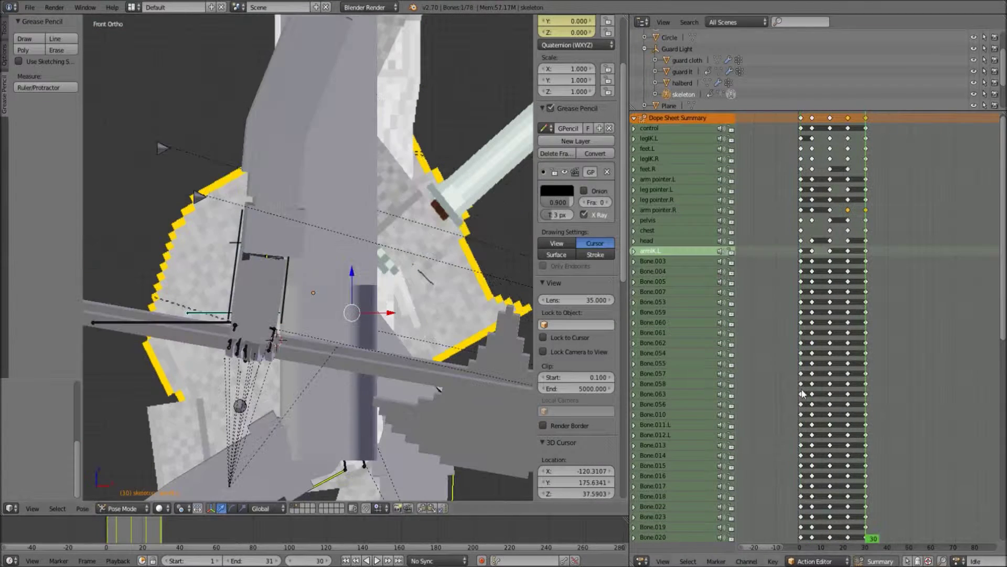
left_click(803, 354)
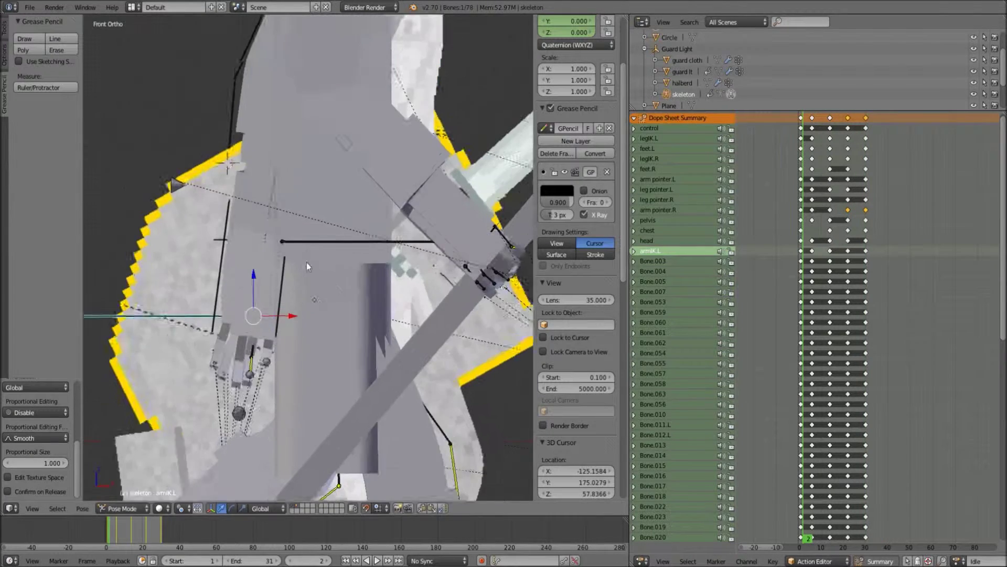
key("g")
key("Escape")
key("Up")
key("Up")
key("Up")
key("i")
left_click(320, 206)
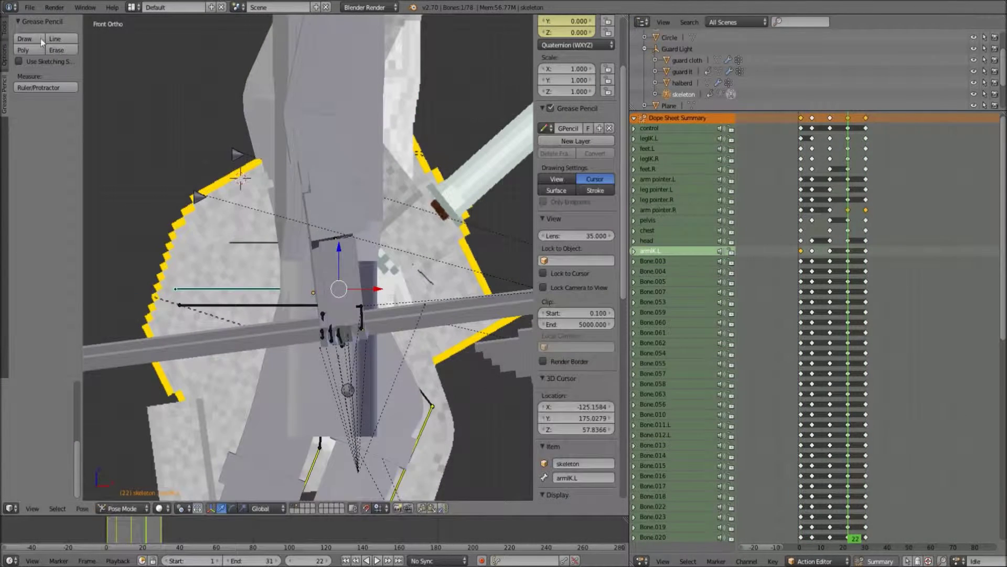
key("alt+a")
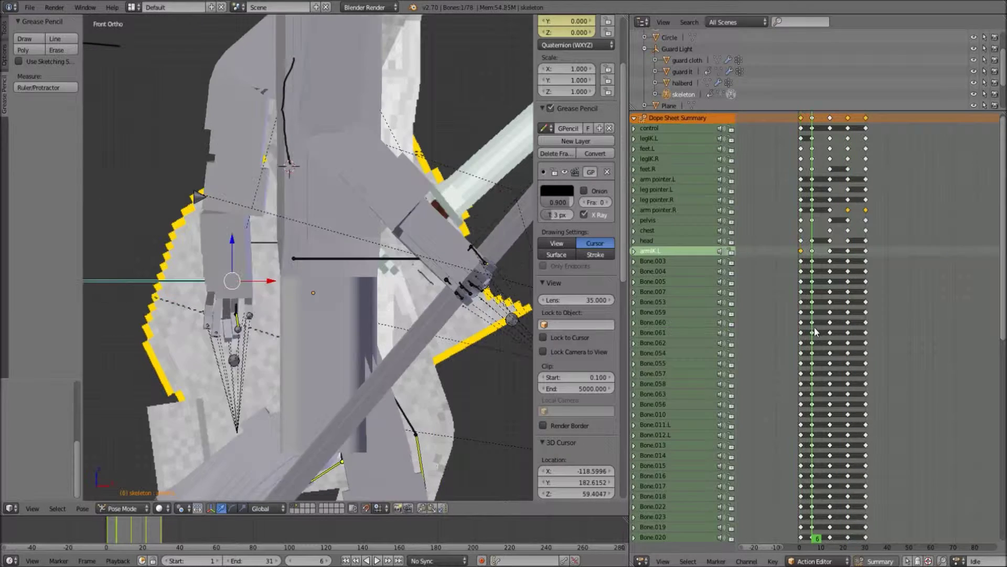
Select and review the arm IK keyframes in the Dope Sheet across frames 1 to 30.
left_click(812, 253)
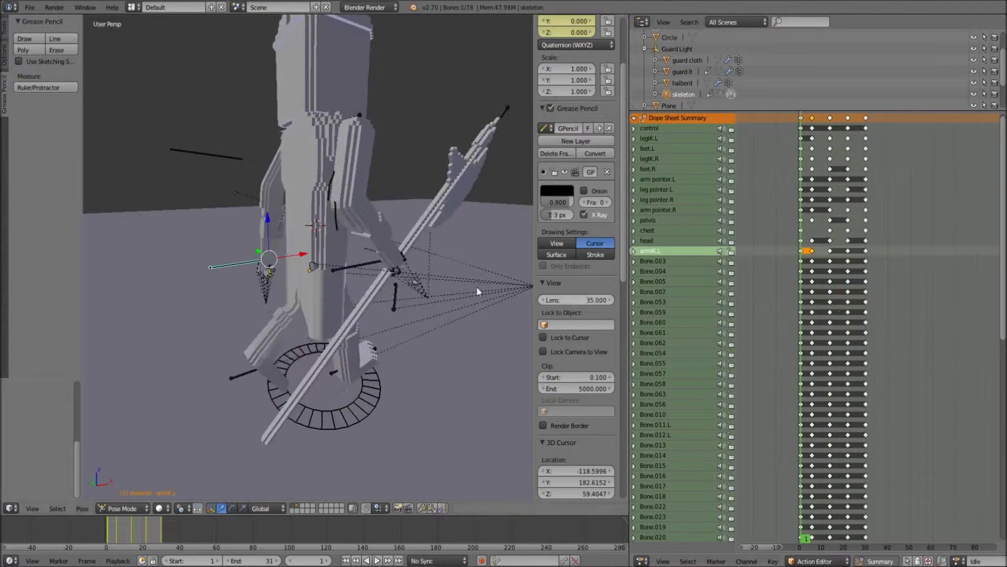
key("shift+Left")
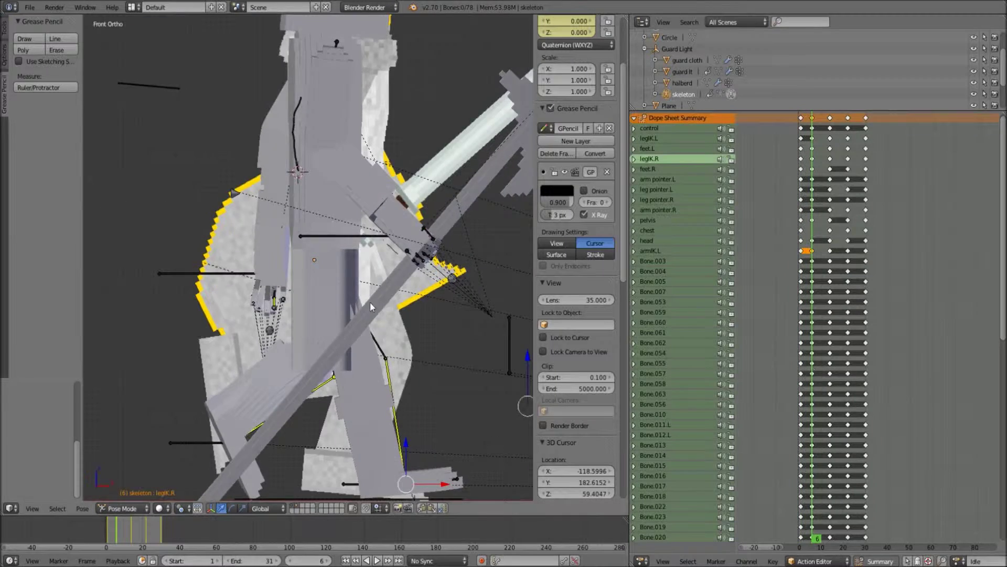
left_click_drag(824, 258, 866, 264)
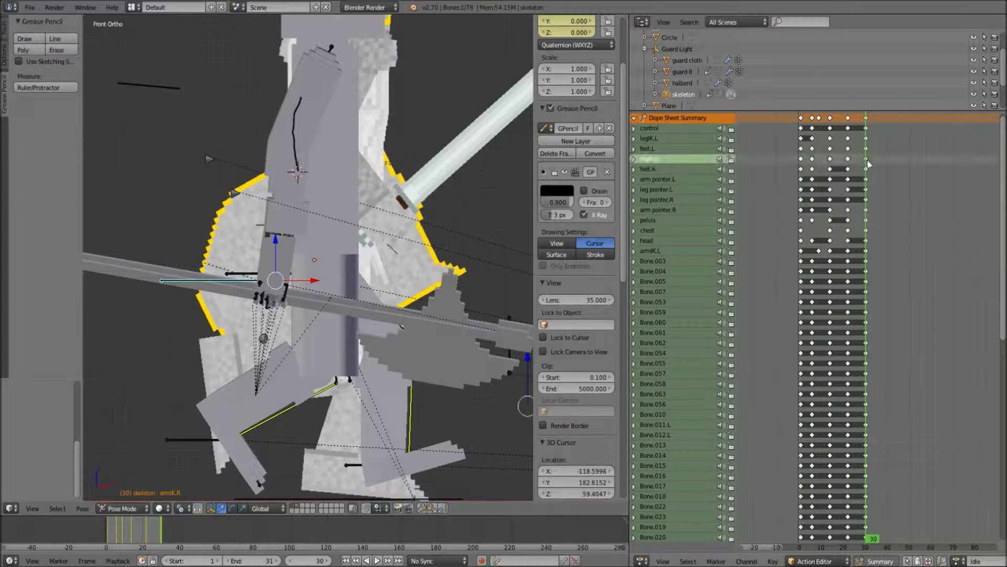
key("Home")
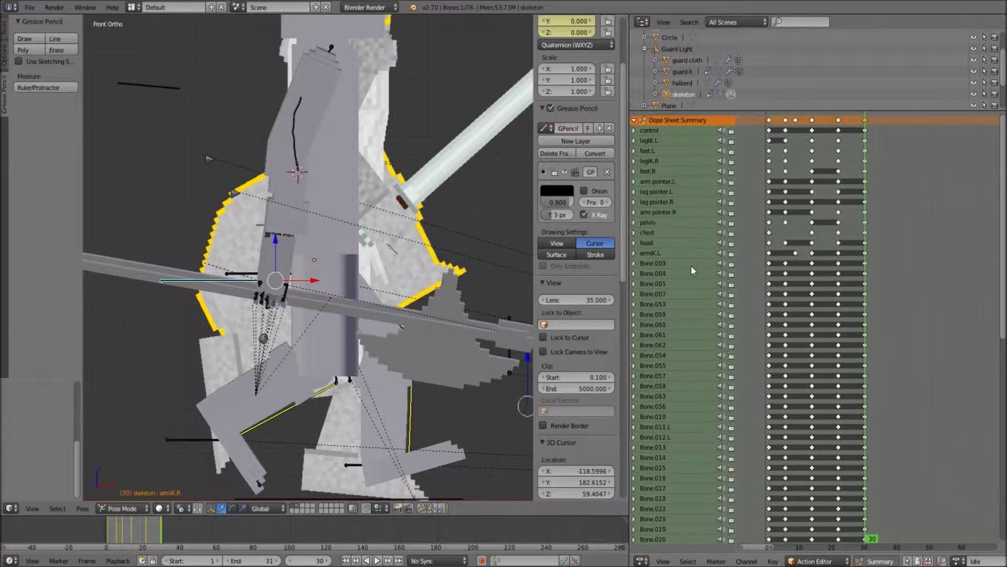
left_click(767, 233)
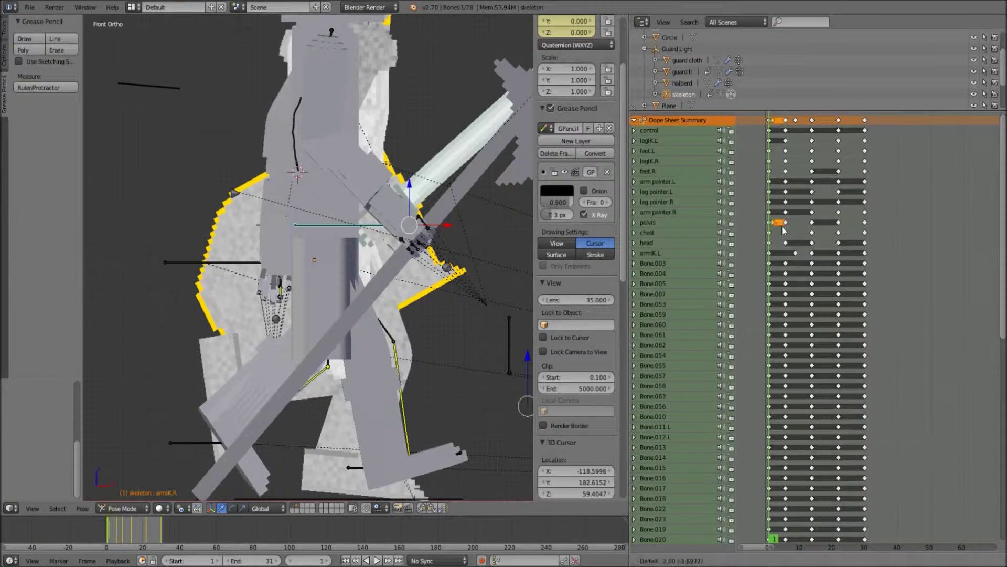
key("Escape")
key("ctrl+z")
scroll(786, 250, "down", 2)
left_click(653, 477)
scroll(661, 450, "down", 5)
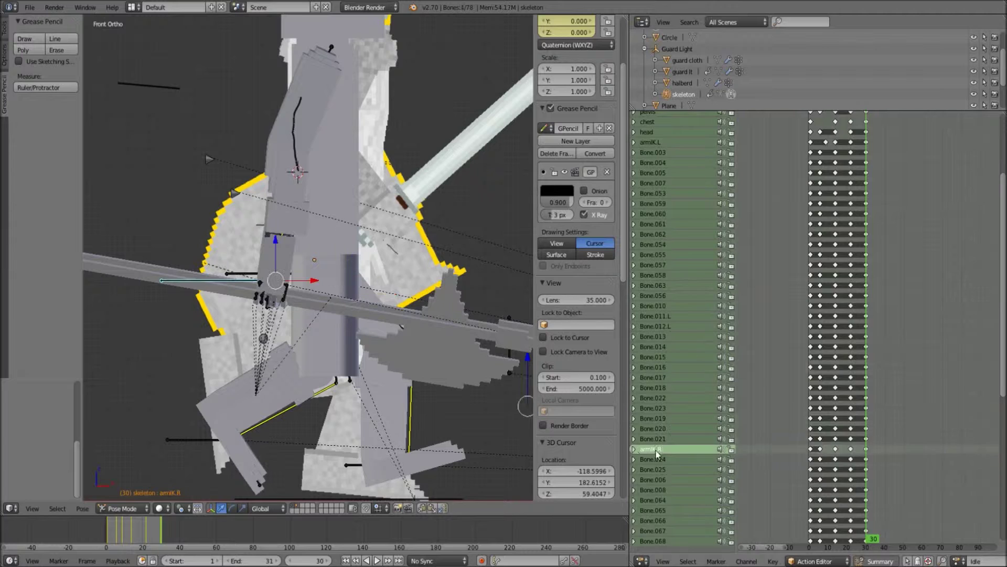
scroll(692, 450, "up", 3)
left_click(821, 496)
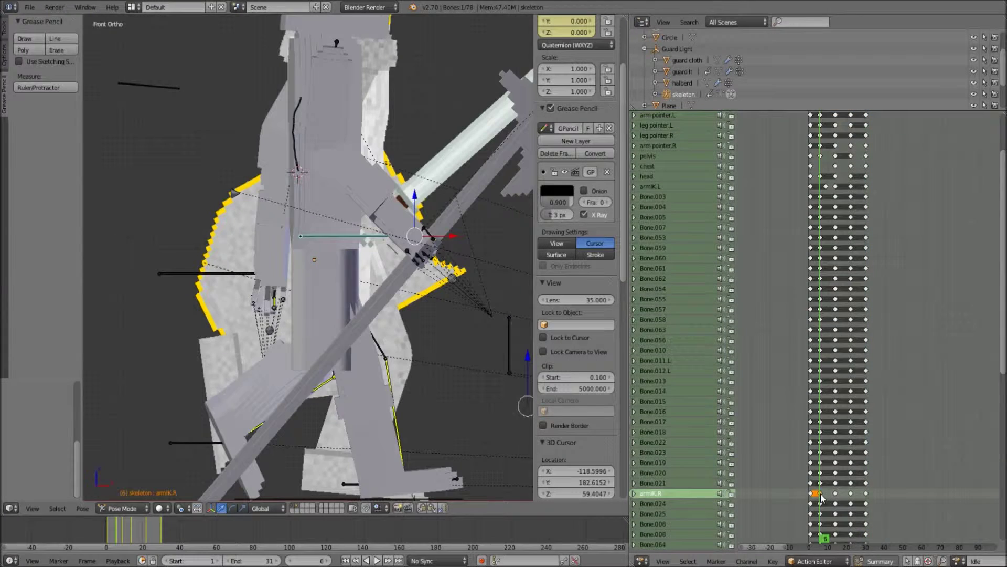
Retime the pelvis and right arm IK keyframes in the Dope Sheet.
right_click(821, 156, "shift")
key("Up")
key("Up")
key("g")
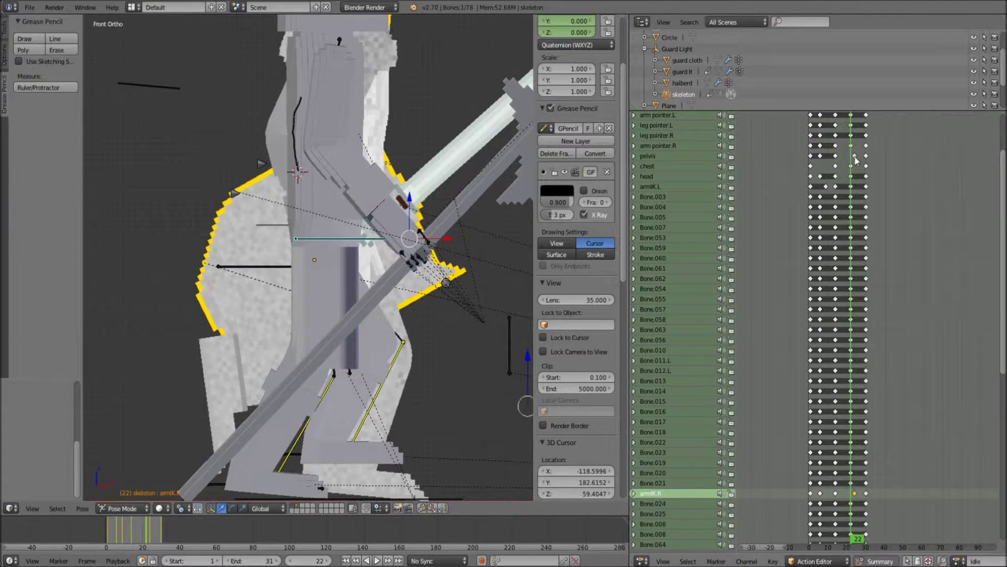
left_click(871, 195)
key("shift+Left")
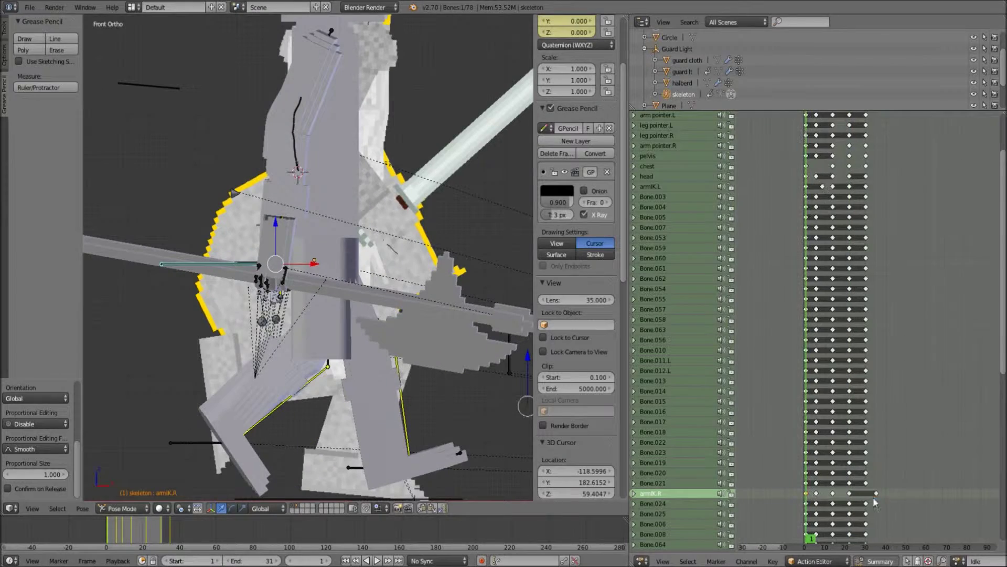
key("ctrl+z")
scroll(694, 217, "up", 5)
left_click(807, 217)
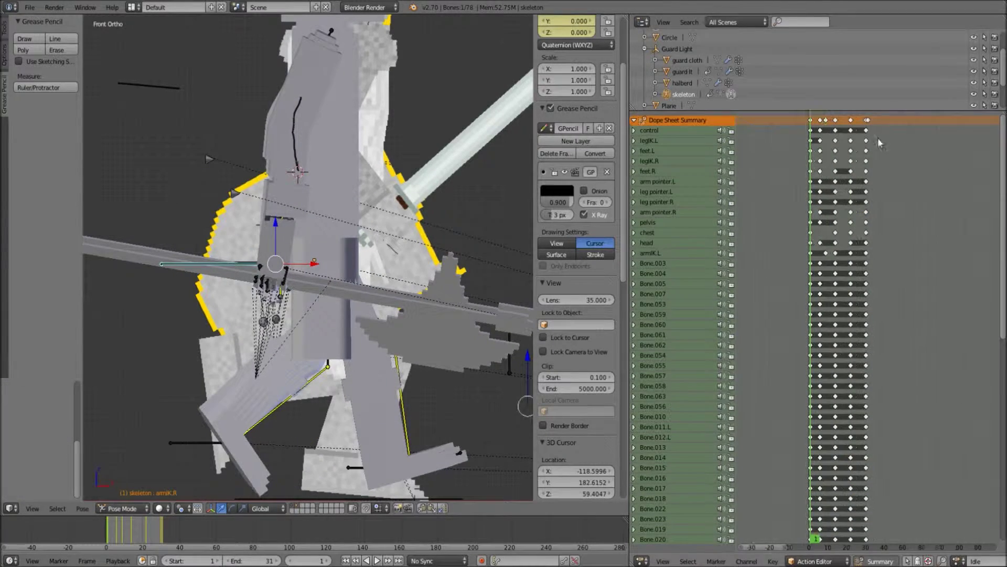
scroll(880, 143, "down", 5)
right_click(865, 448)
key("g")
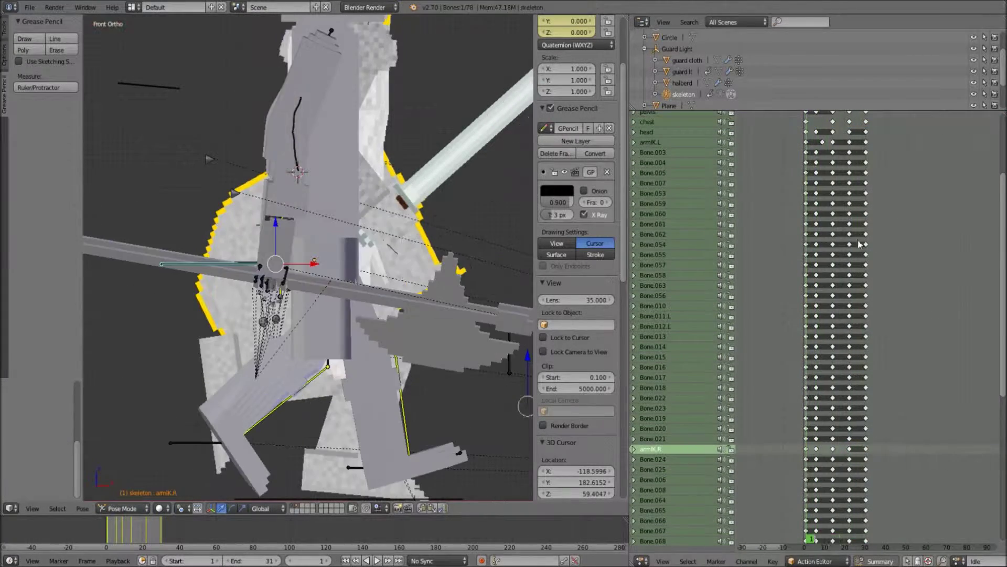
scroll(928, 190, "up", 5)
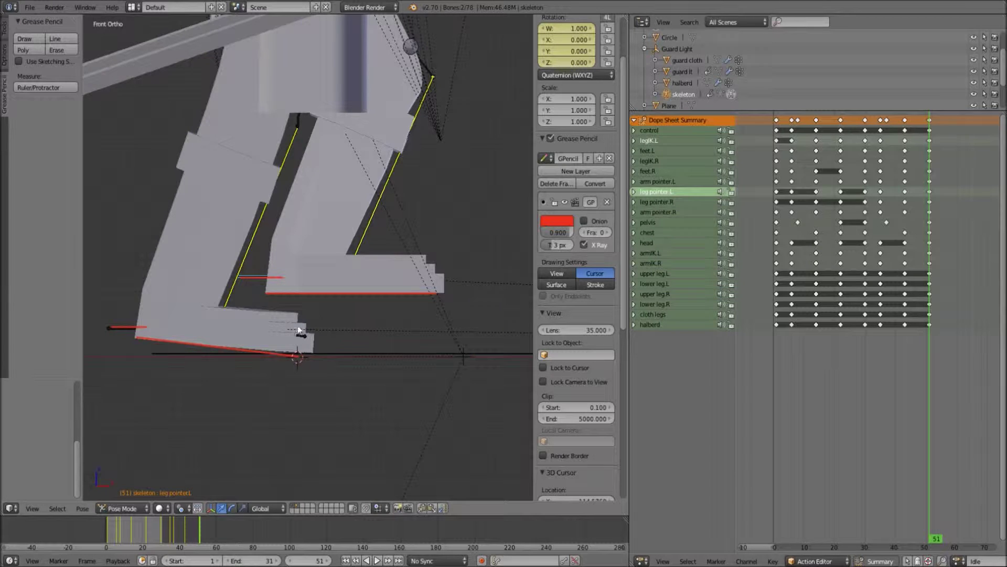
Move leg pointer.L and leg pointer.R to pose both legs for the walk's second half.
middle_click_drag(298, 330, 303, 334, "shift")
left_click(656, 191)
key("g")
left_click(297, 318)
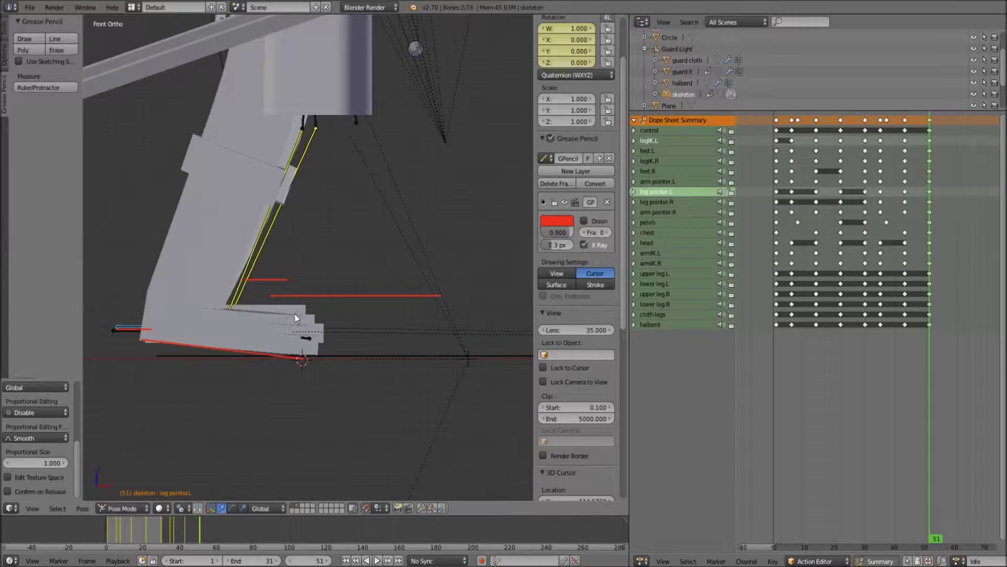
left_click(669, 263)
left_click(655, 202)
key("g")
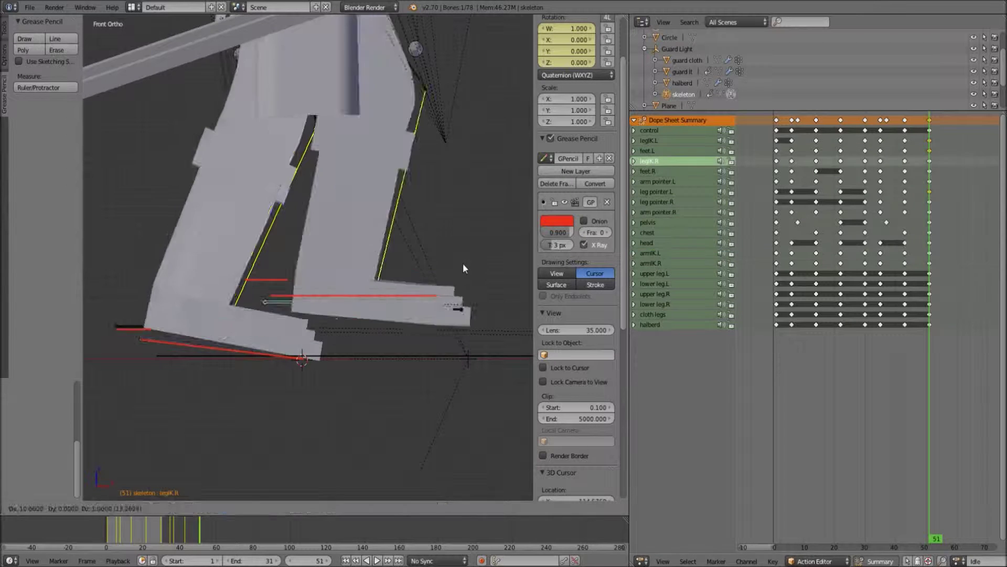
left_click(319, 295)
Scrub the timeline between frames 30 and 51 to review the extended walk.
mouse_move(838, 318)
left_mouse_down()
mouse_move(750, 314)
mouse_move(929, 314)
left_mouse_up()
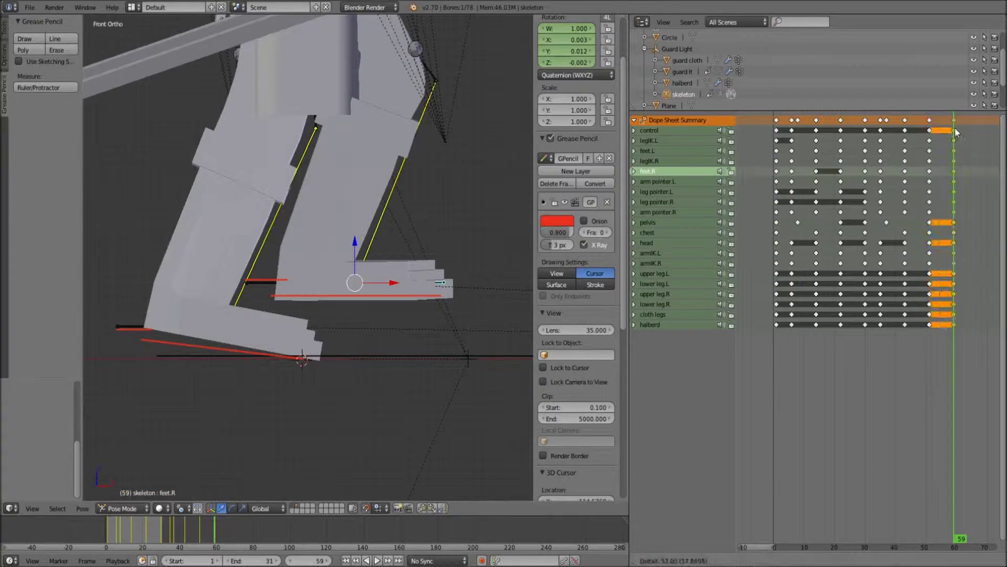
scroll(306, 401, "down", 3)
scroll(383, 324, "down", 3)
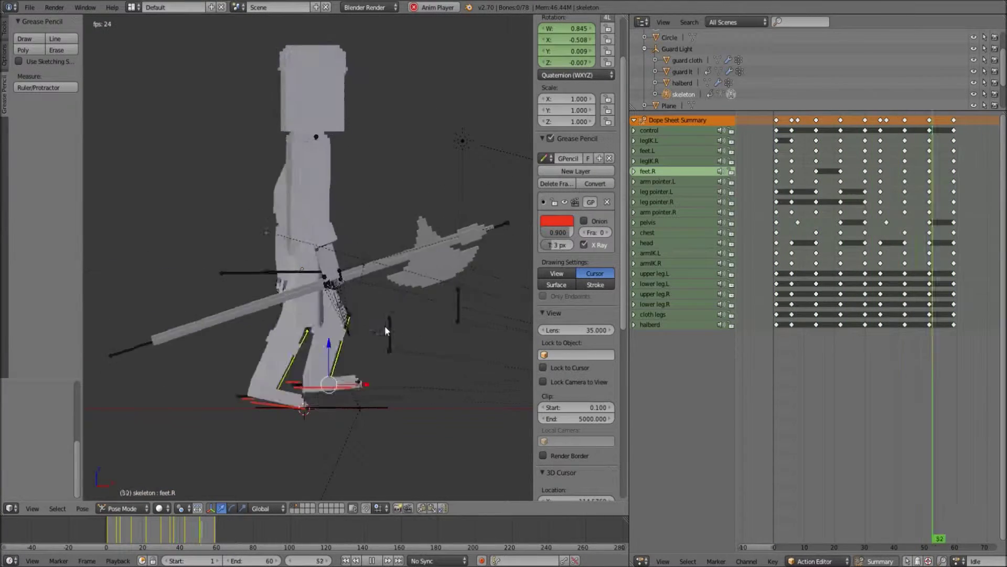
left_click_drag(852, 329, 864, 343)
Add a marker at frame 30 and preview the walk from frame 51 in front ortho view.
key("m")
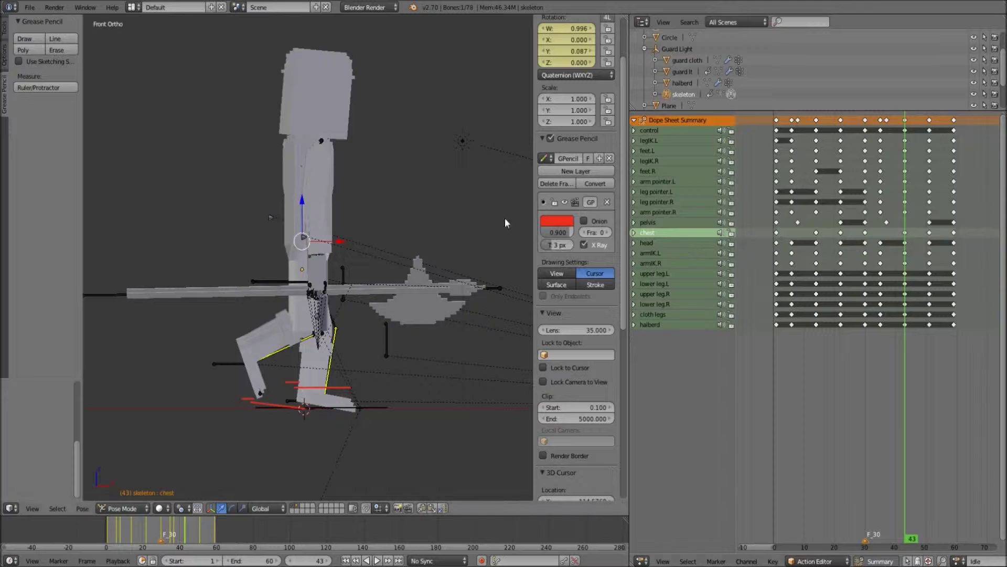
key("KP_1")
left_click_drag(810, 245, 929, 244)
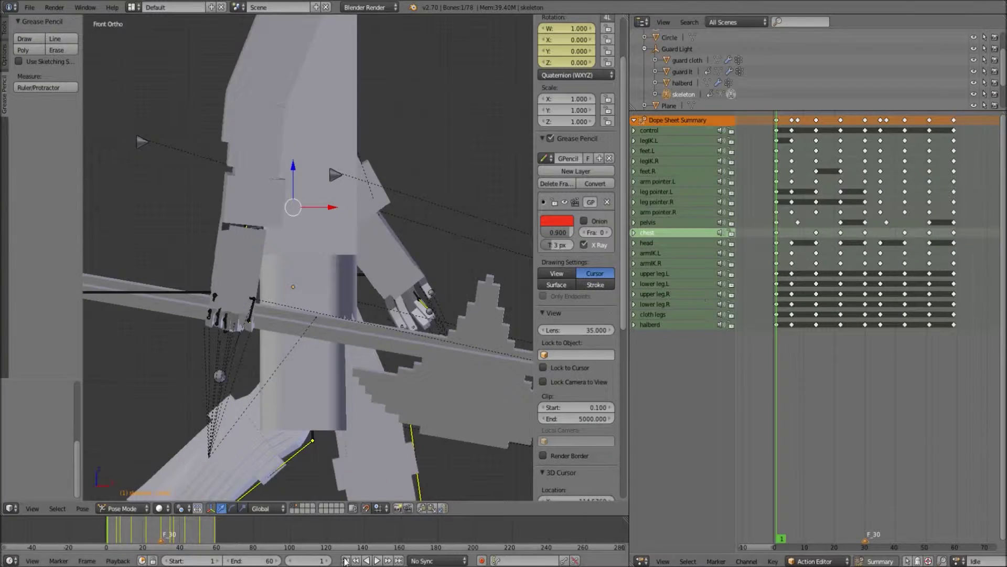
key("alt+a")
key("alt+a")
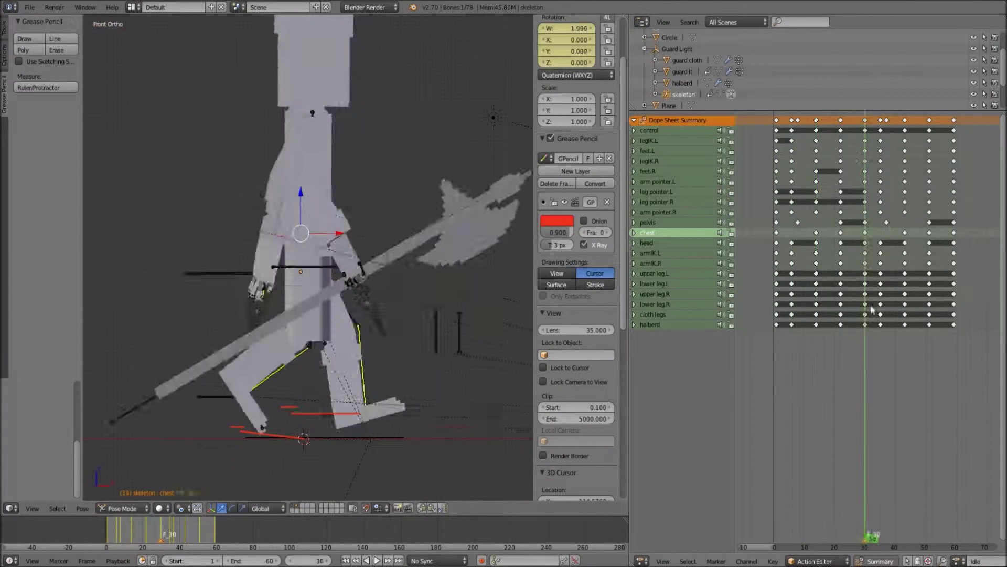
mouse_move(866, 315)
left_mouse_down()
mouse_move(777, 306)
mouse_move(880, 305)
left_mouse_up()
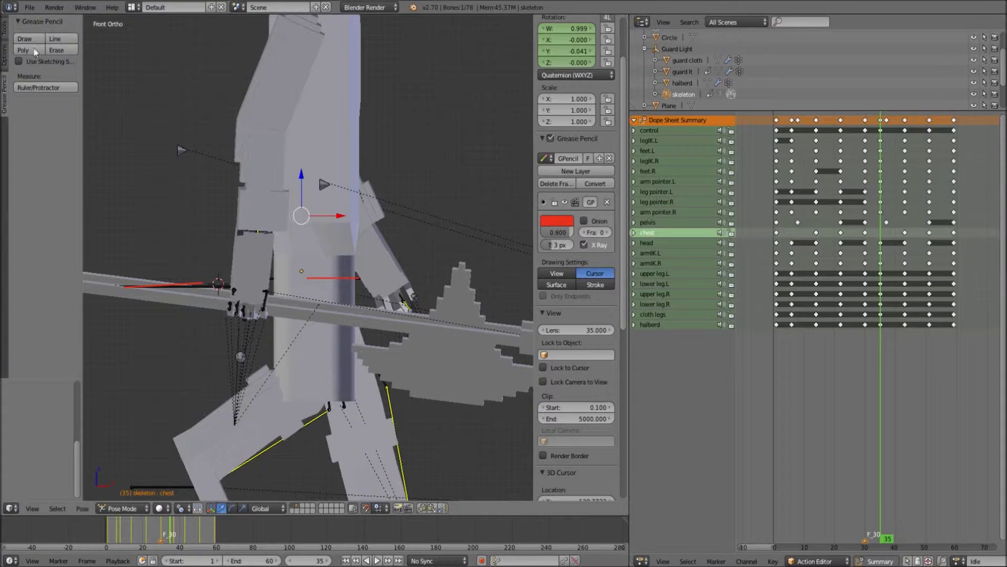
key("Escape")
Move arm pointer.R to a new position, then select armIK.L at keyframe 43.
right_click(190, 283)
key("g")
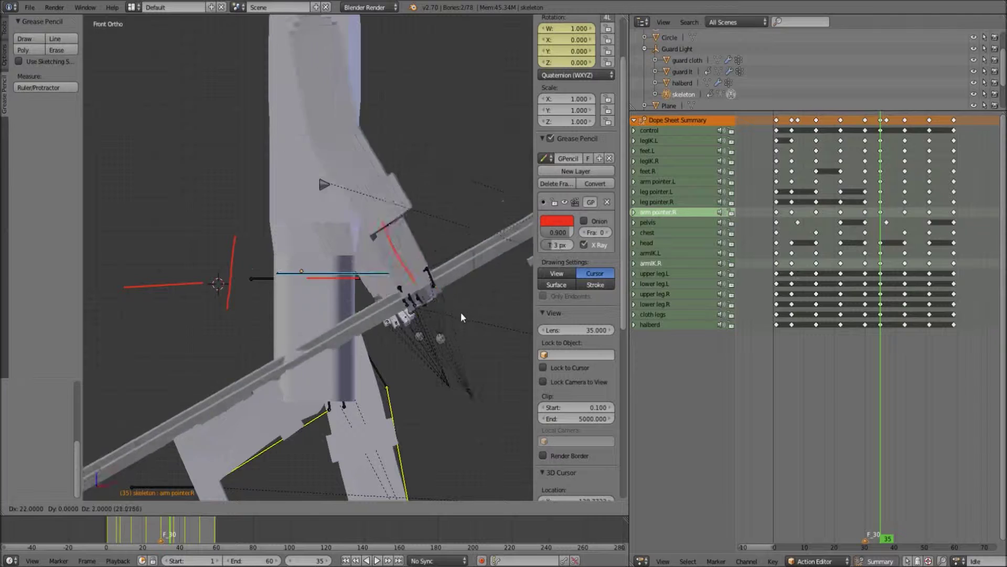
left_click(432, 322)
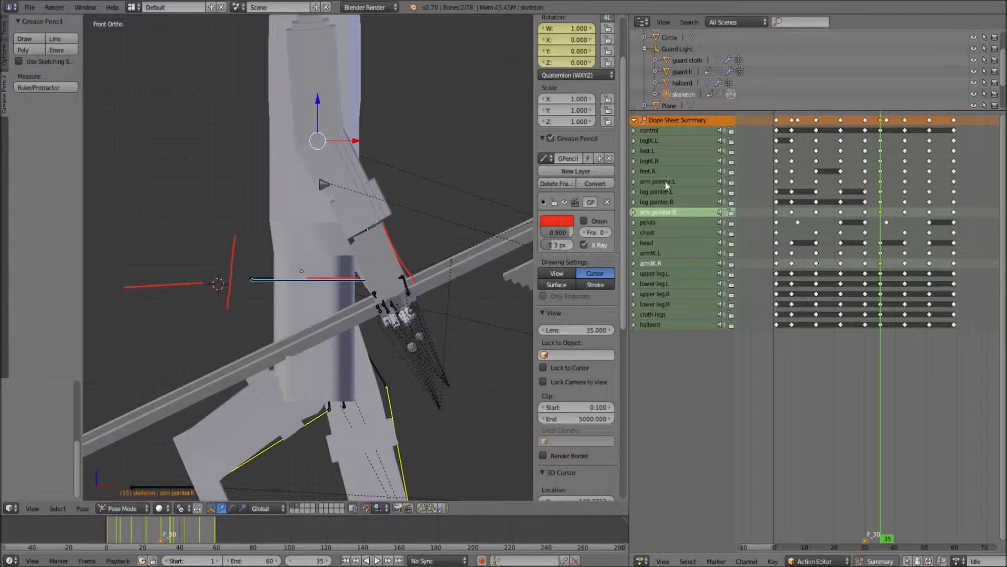
left_click(653, 253)
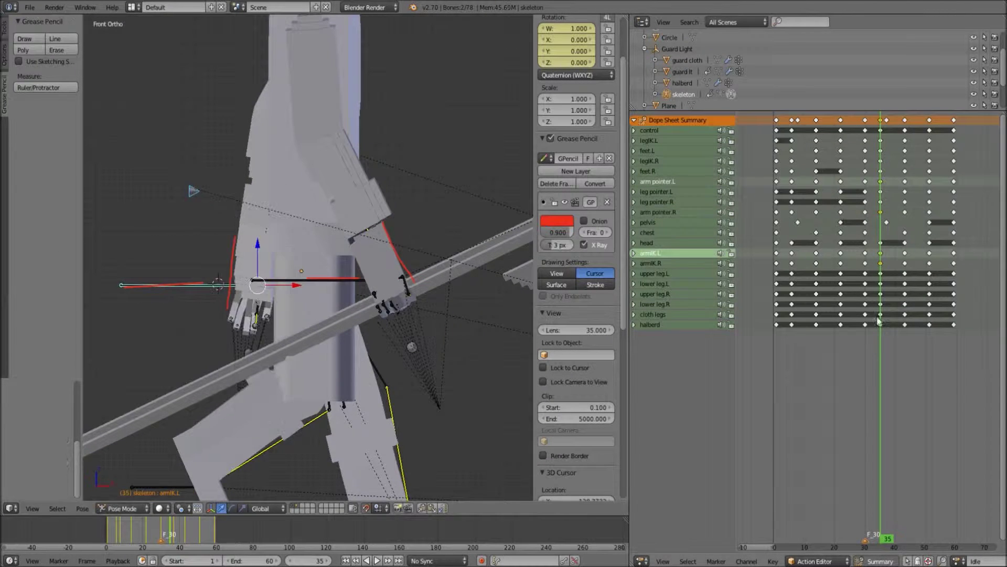
key("Up")
key("Escape")
Set the sketch colour to red and reselect arm pointer.R in front orthographic view.
left_click(557, 221)
left_click(586, 145)
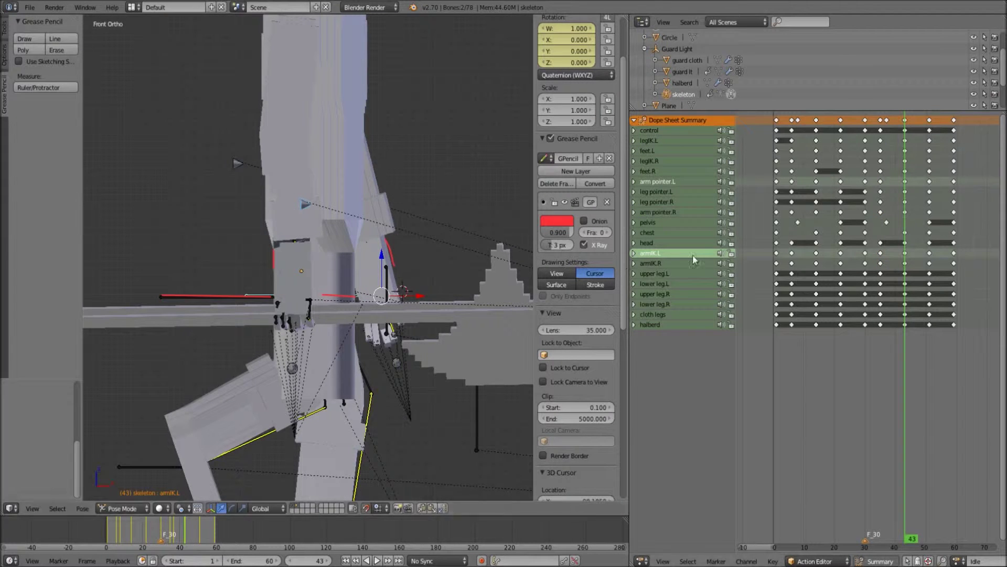
left_click(656, 212)
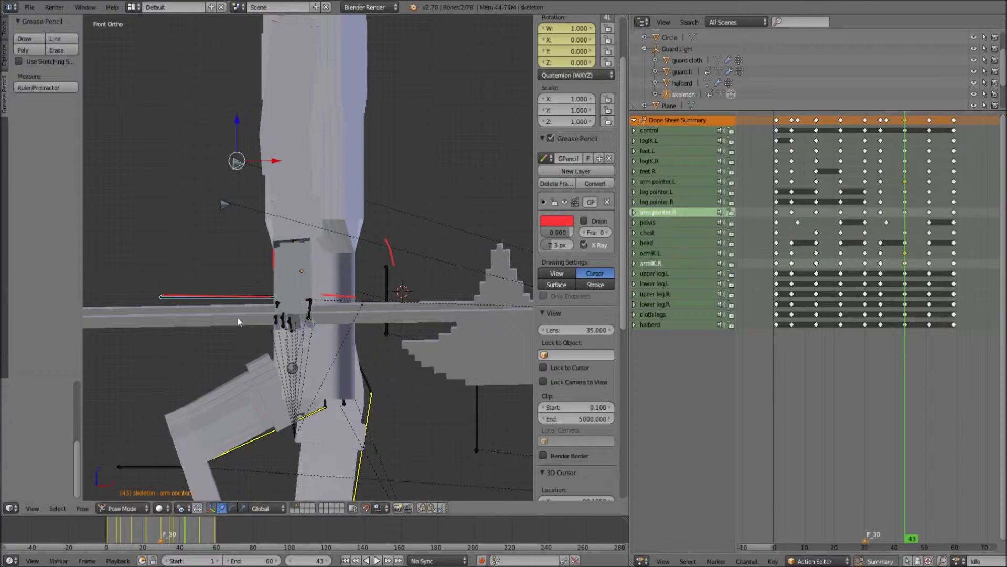
middle_click_drag(325, 226, 312, 308)
key("KP_1")
middle_click_drag(389, 291, 344, 304)
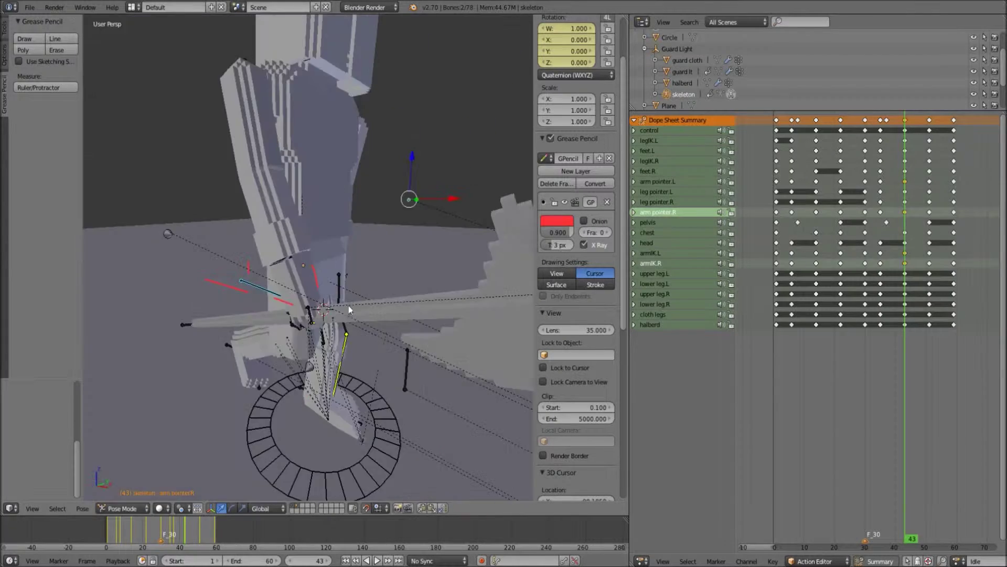
key("KP_1")
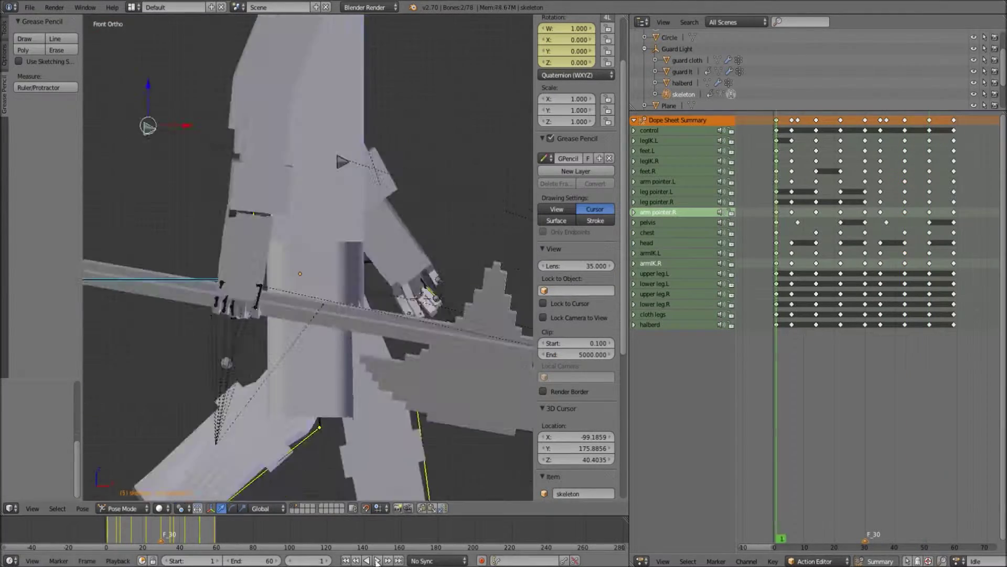
At frame 30, draw a red guide line across the arm on a new sketch layer and level the halberd.
left_click(346, 561)
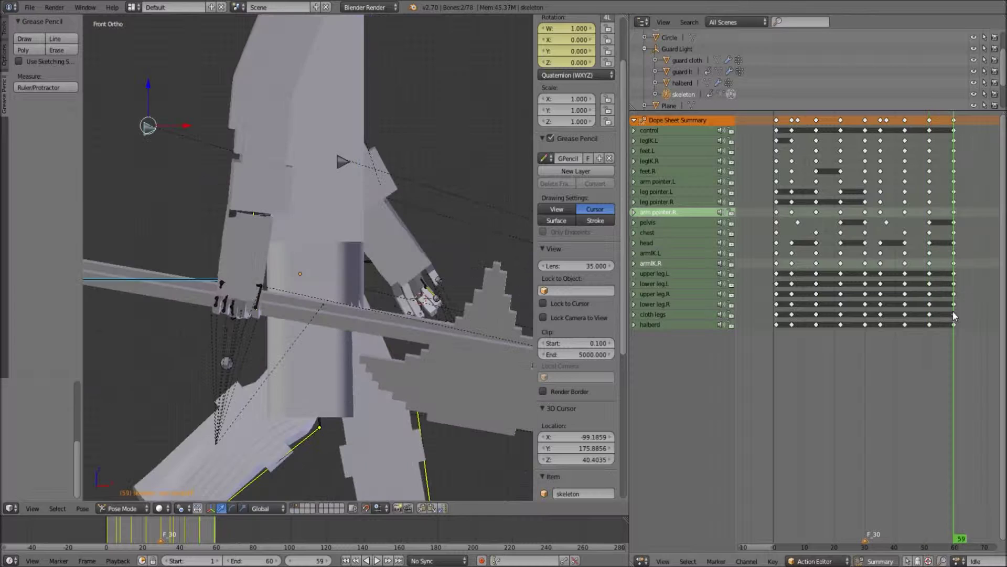
left_click(865, 303)
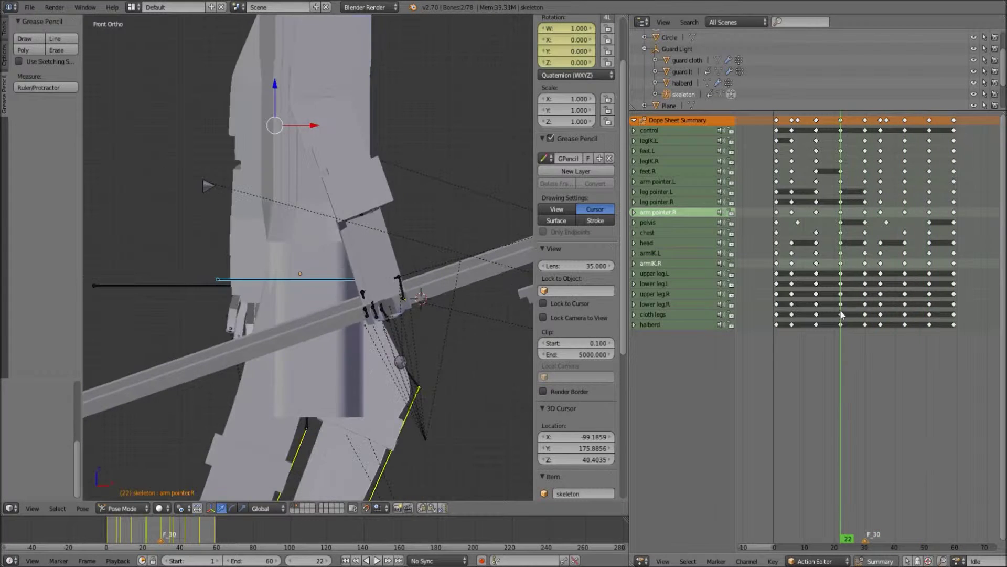
left_click(575, 171)
left_click(557, 220)
left_click_drag(124, 285, 198, 289)
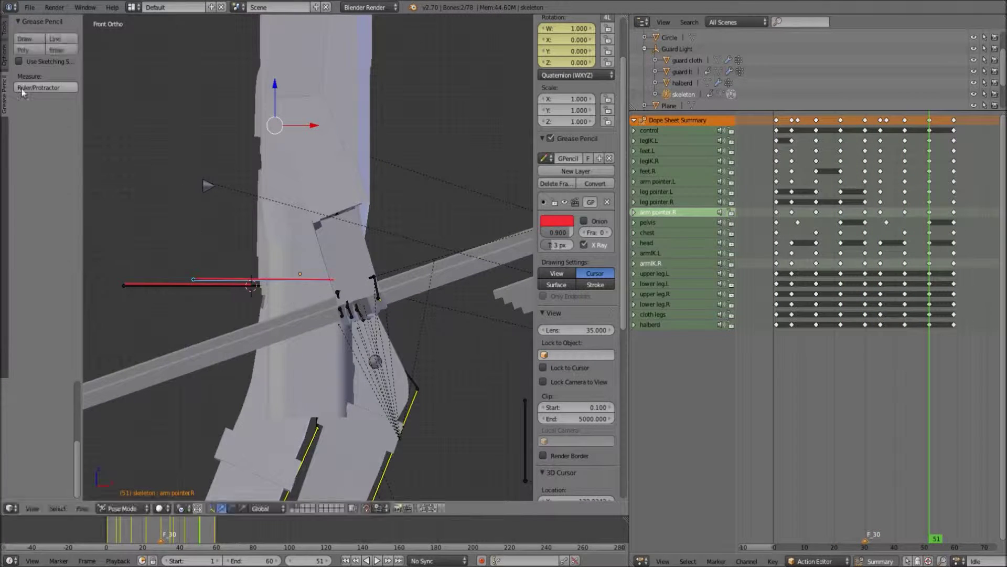
key("g")
left_click(315, 266)
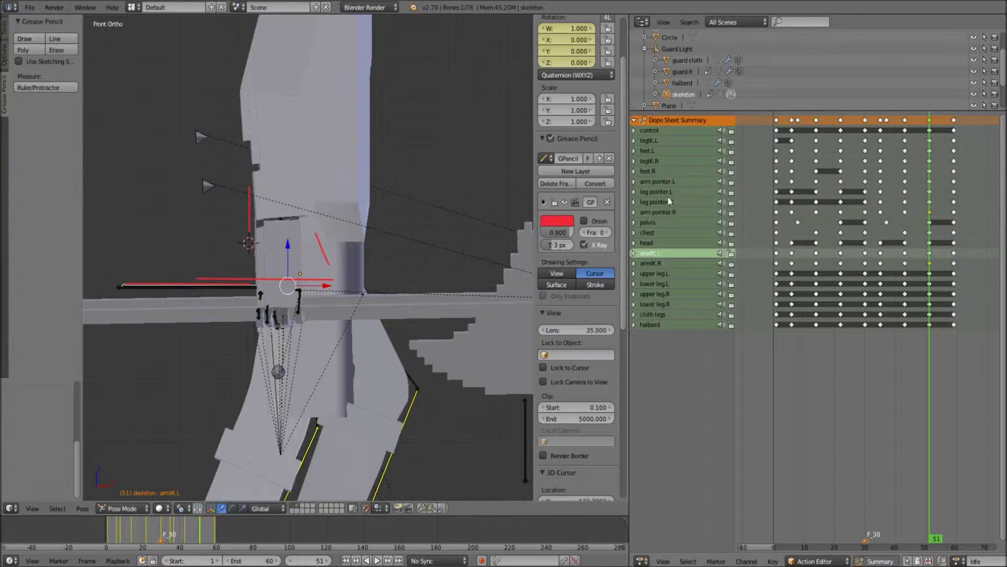
Play the walk animation and inspect the guard from above and the front.
key("alt+a")
mouse_move(411, 312)
middle_mouse_down()
mouse_move(391, 482)
mouse_move(433, 336)
middle_mouse_up()
key("KP_1")
scroll(308, 257, "up", 6)
key("alt+a")
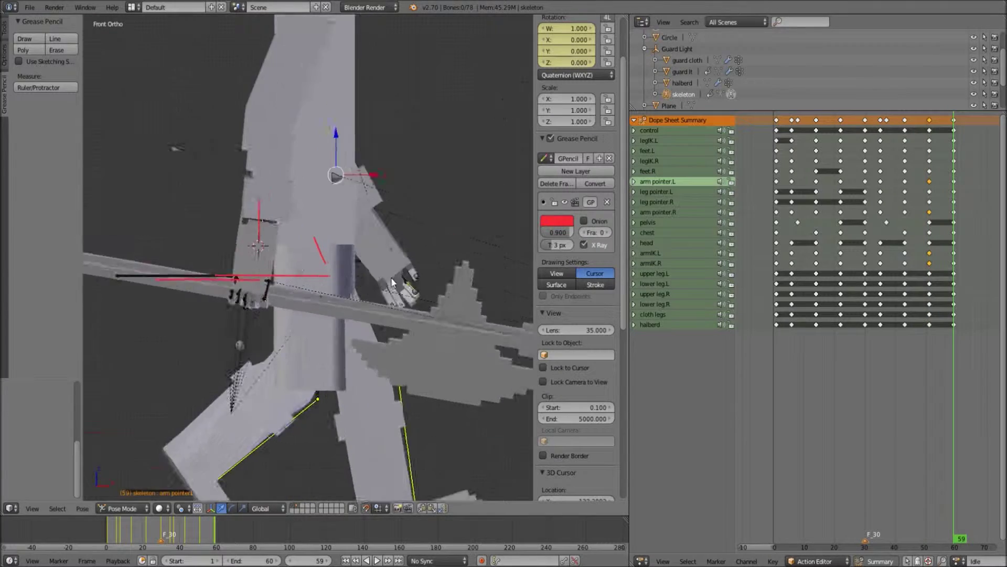
scroll(392, 277, "down", 3)
Replay the walk cycle and drag the right hand's IK target in right side ortho view.
left_click(376, 560)
middle_click_drag(430, 325, 282, 314)
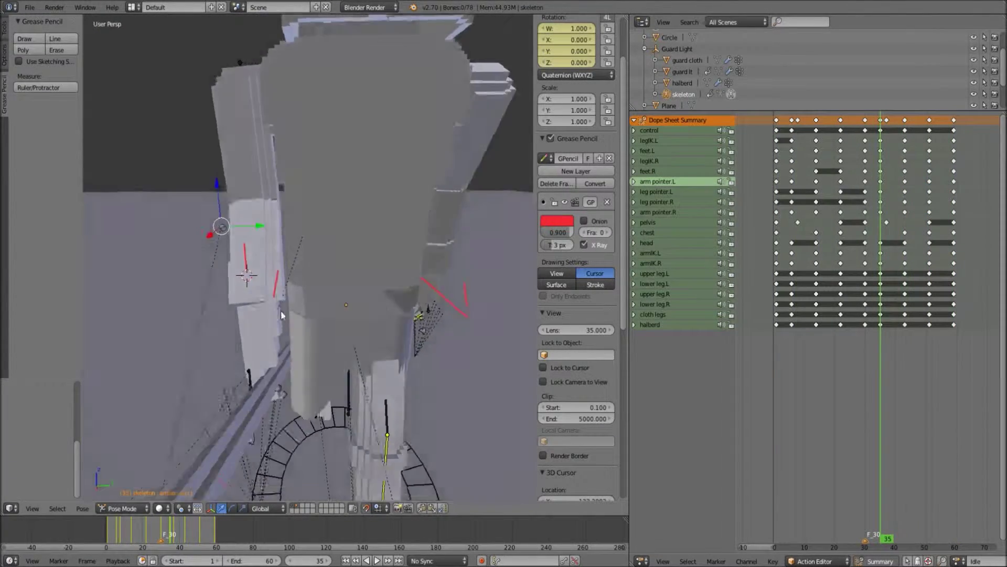
key("KP_3")
right_click_drag(225, 315, 232, 335)
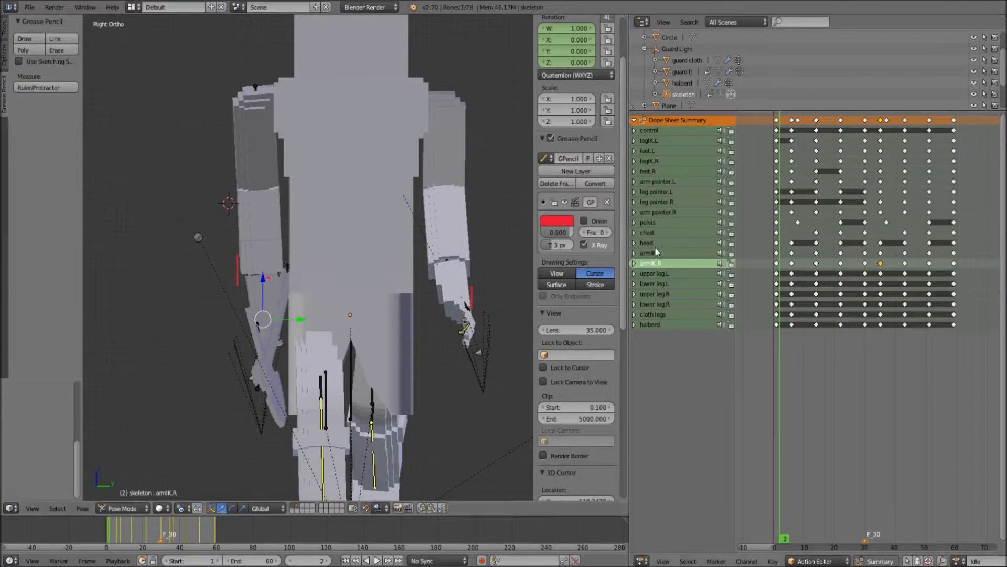
Key the right hand's new arm pose at frame 30.
left_click(495, 335)
key("Up")
key("Up")
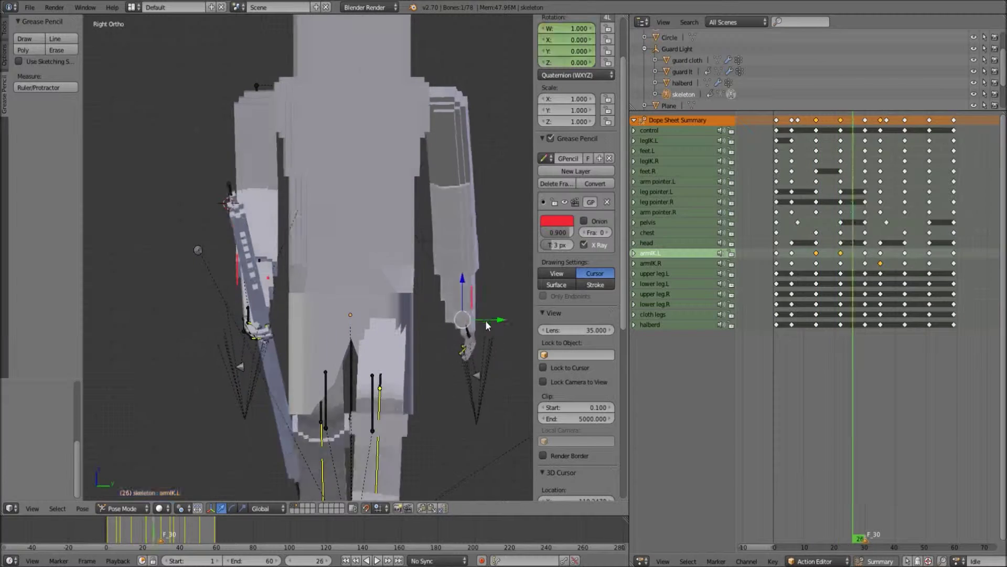
key("i")
left_click(451, 294)
mouse_move(452, 294)
middle_mouse_down()
mouse_move(426, 320)
mouse_move(326, 254)
mouse_move(331, 269)
middle_mouse_up()
Key the armIK.L pose at frame 51 and play it back in right side view.
right_click(426, 320)
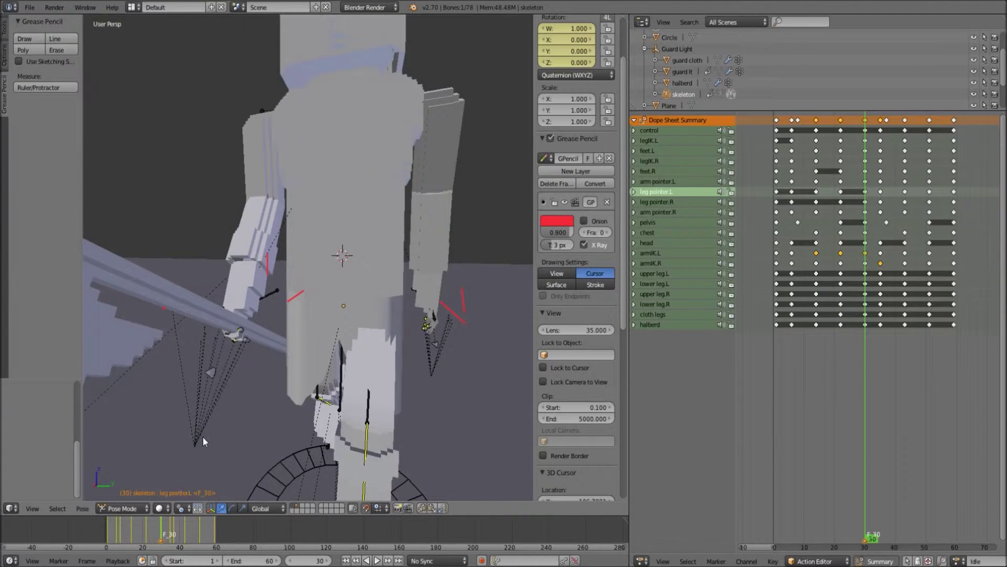
key("KP_3")
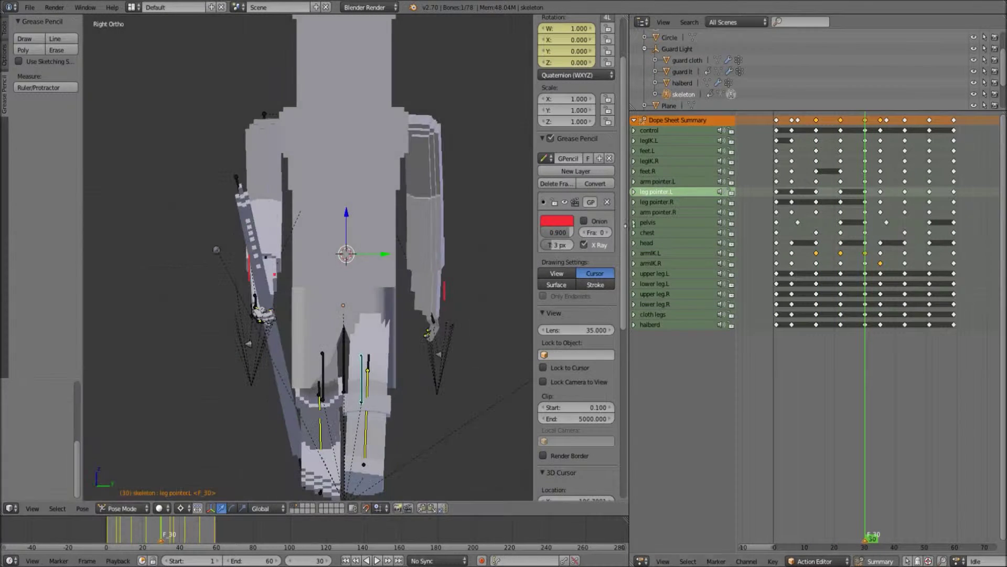
key("Up")
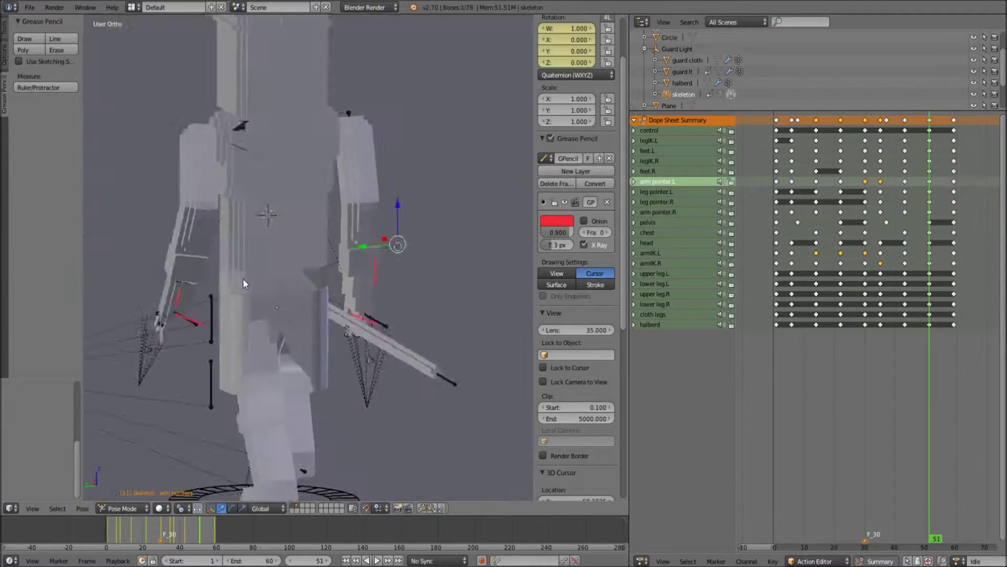
key("i")
left_click(467, 307)
key("alt+a")
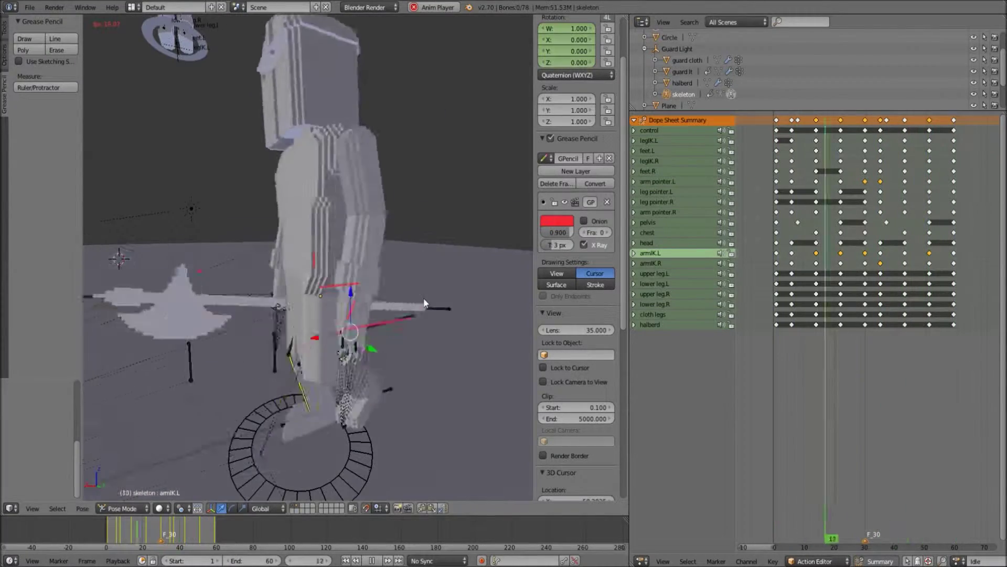
key("KP_3")
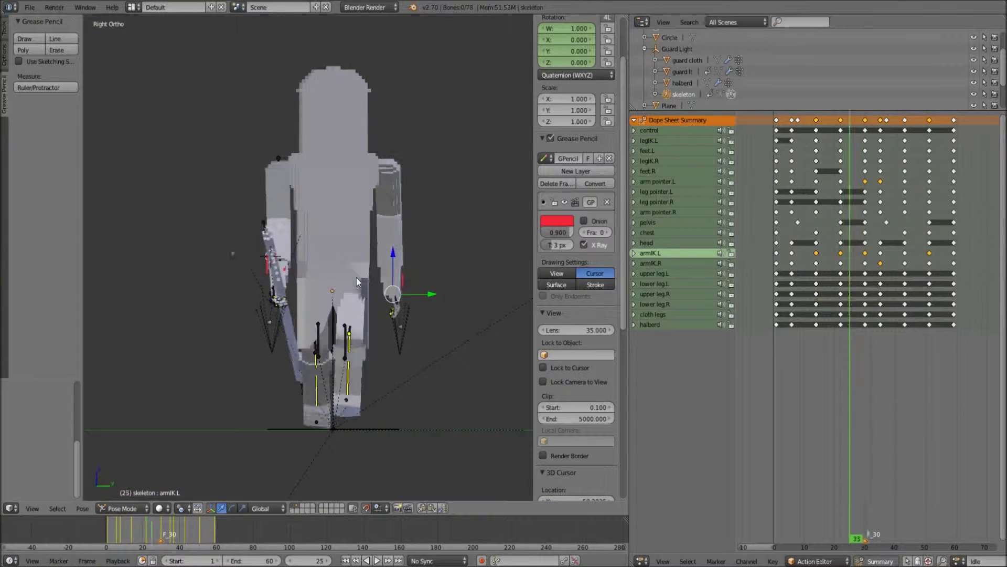
key("alt+a")
Key the armIK.R pose at frame 51 and preview the playback.
left_click(652, 264)
key("KP_0")
key("KP_0")
key("i")
left_click(320, 292)
key("alt+a")
key("KP_0")
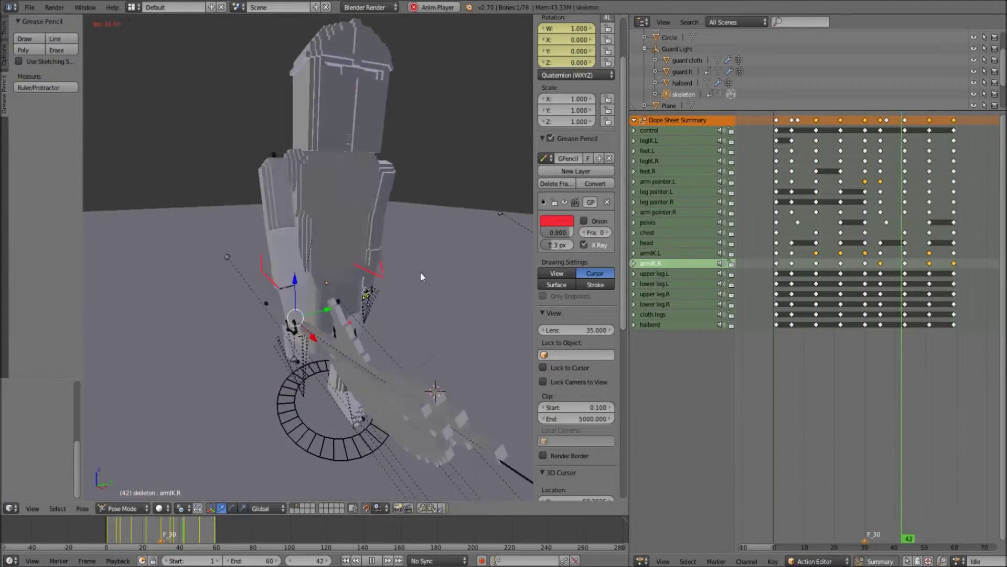
middle_click_drag(420, 272, 407, 352)
key("alt+a")
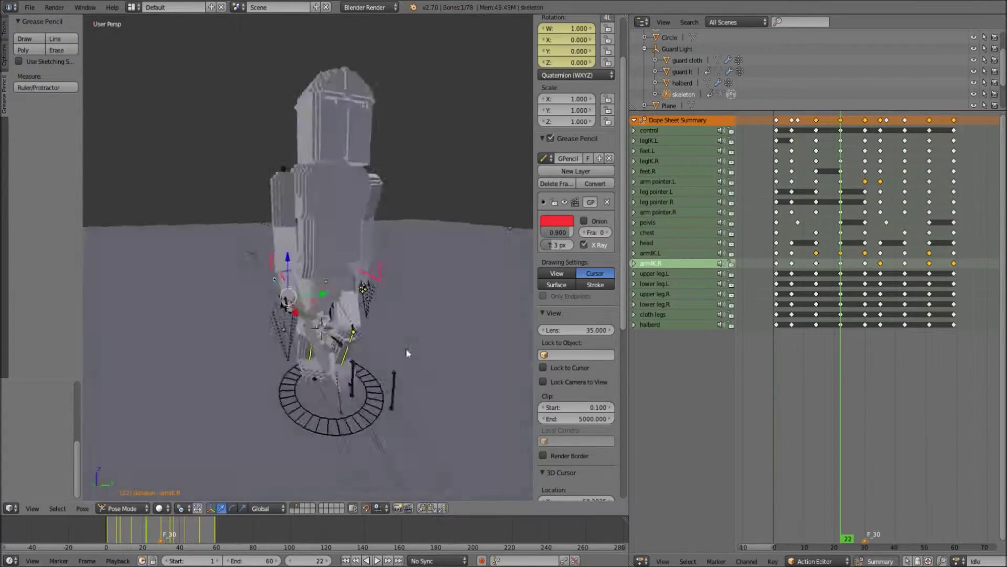
Slightly rotate Bone.008 on the guard's skeleton.
scroll(407, 353, "up", 5)
mouse_move(294, 320)
middle_mouse_down()
mouse_move(384, 339)
mouse_move(257, 325)
middle_mouse_up()
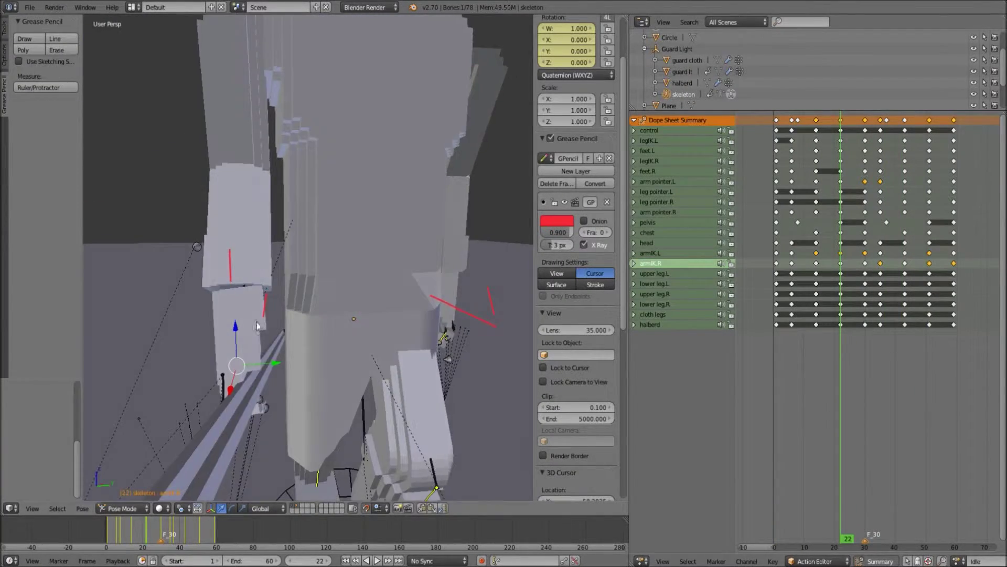
key("r")
left_click(412, 237)
middle_click_drag(412, 237, 397, 287)
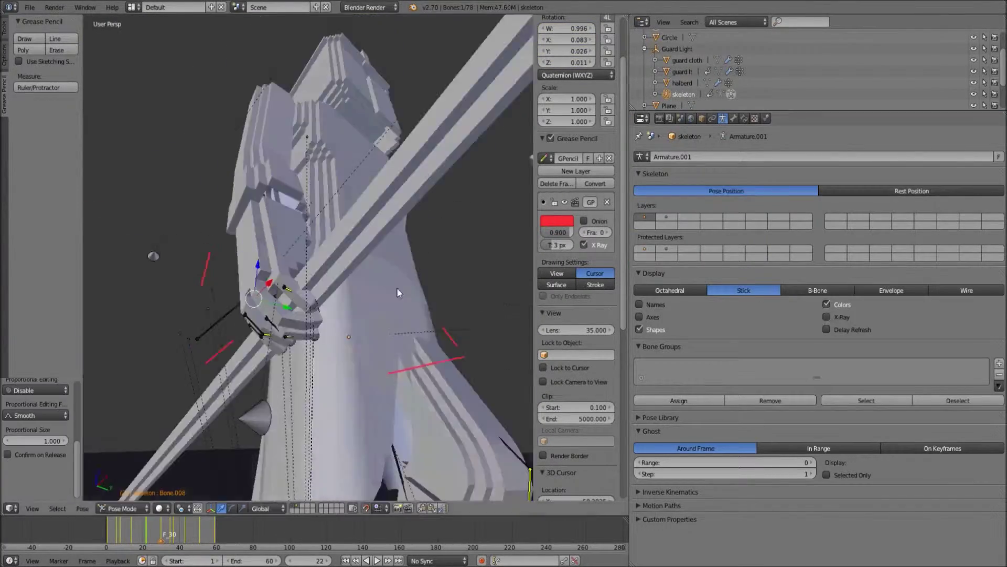
Key Bone.008's rotation at frame 22 and a cleared rotation at frame 1.
left_click(641, 119)
left_click(653, 179)
key("i")
left_click(301, 316)
key("shift+Left")
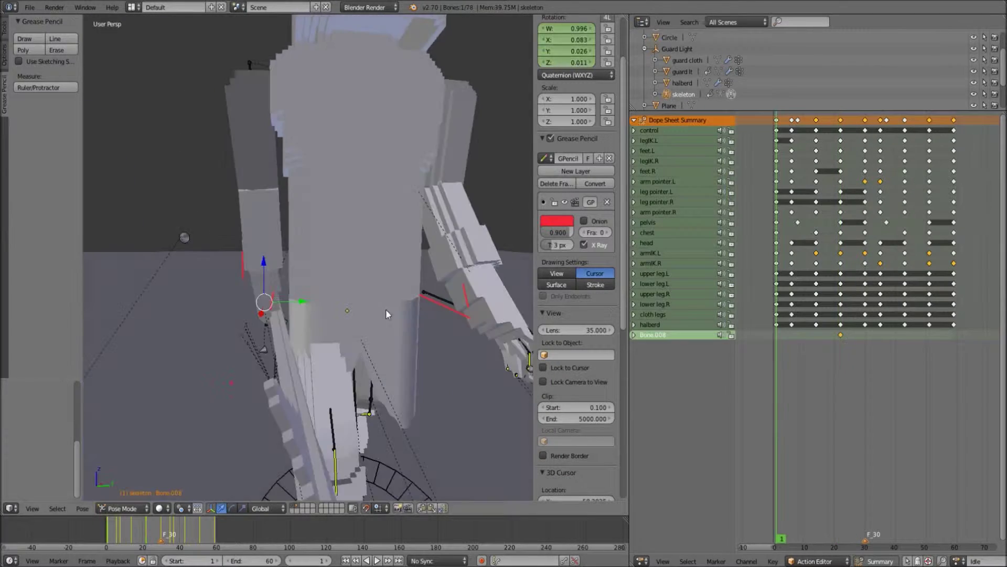
key("alt+r")
key("i")
key("Escape")
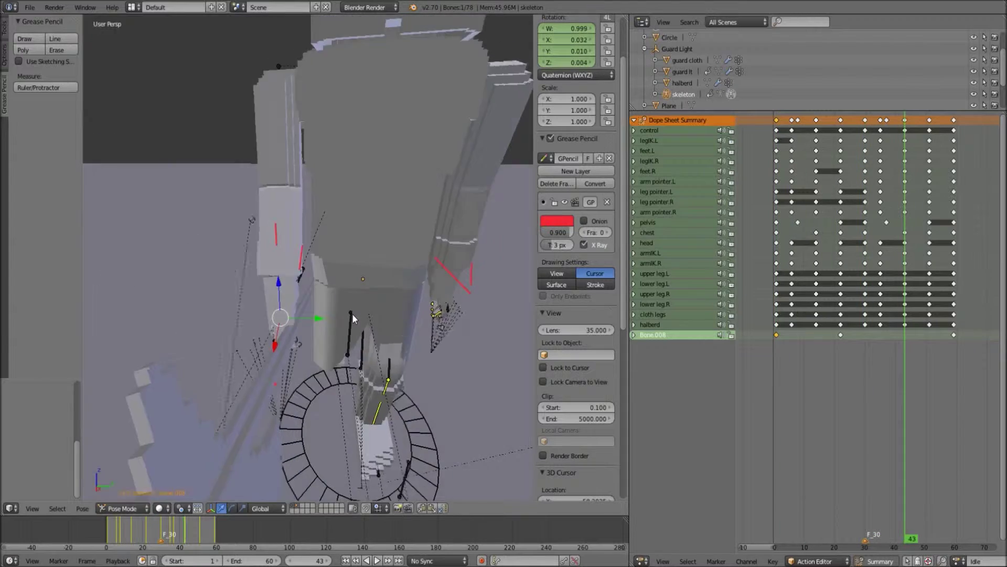
key("alt+r")
key("i")
Play the walk cycle from frame 1 in right side orthographic view.
mouse_move(400, 342)
middle_mouse_down()
mouse_move(355, 377)
mouse_move(437, 326)
middle_mouse_up()
key("KP_3")
left_click(778, 306)
key("alt+a")
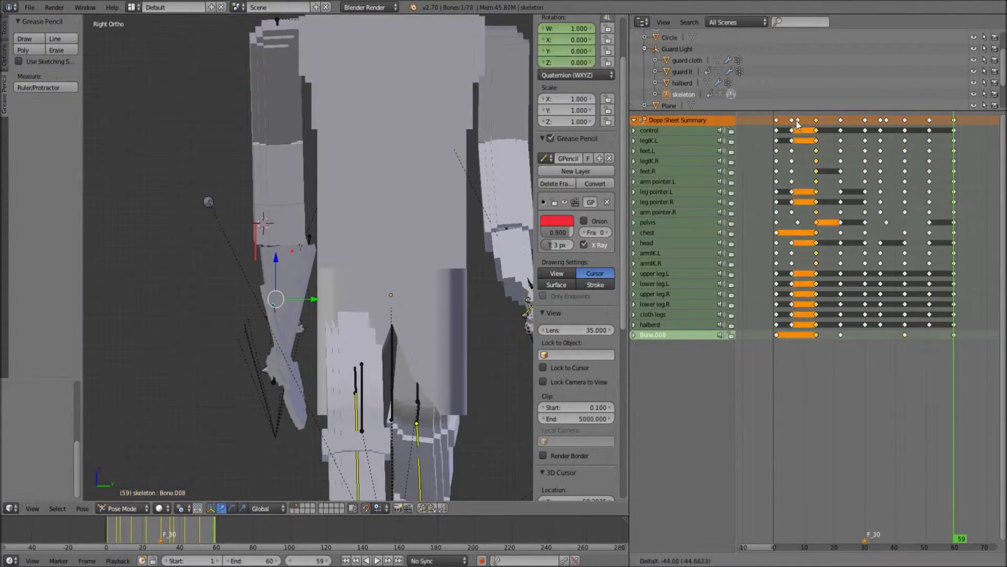
mouse_move(357, 315)
middle_mouse_down()
mouse_move(347, 358)
mouse_move(250, 361)
mouse_move(367, 341)
mouse_move(341, 346)
mouse_move(376, 279)
mouse_move(328, 275)
mouse_move(317, 547)
middle_mouse_up()
Switch the editor to the Action Editor showing the skeleton's Idle action keyframes.
left_click(641, 560)
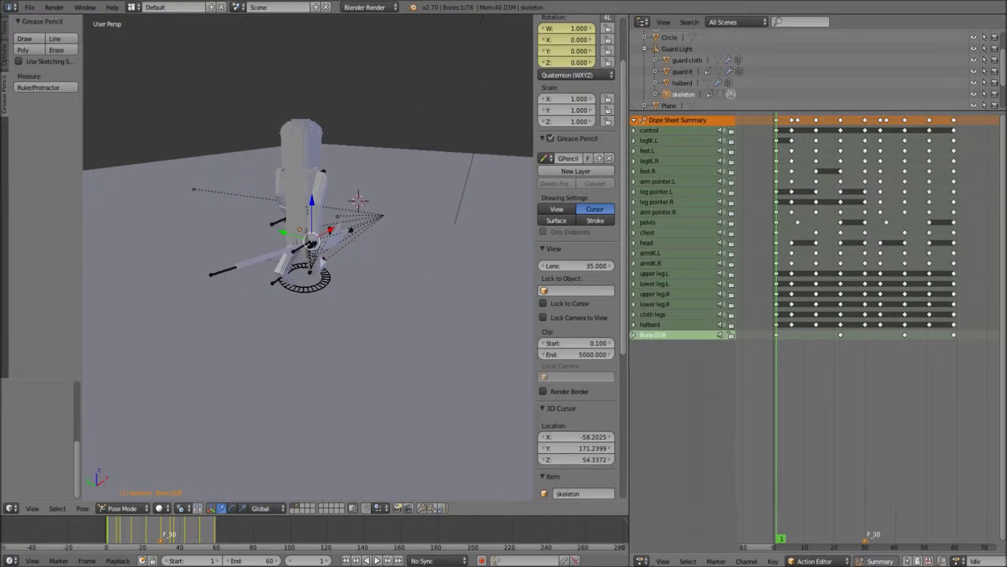
left_click(687, 511)
key("shift+F12")
Select the guard cloth, show its physics settings and run the cloth simulation.
scroll(358, 369, "up", 5)
key("shift+F7")
left_click(739, 118)
left_click(687, 60)
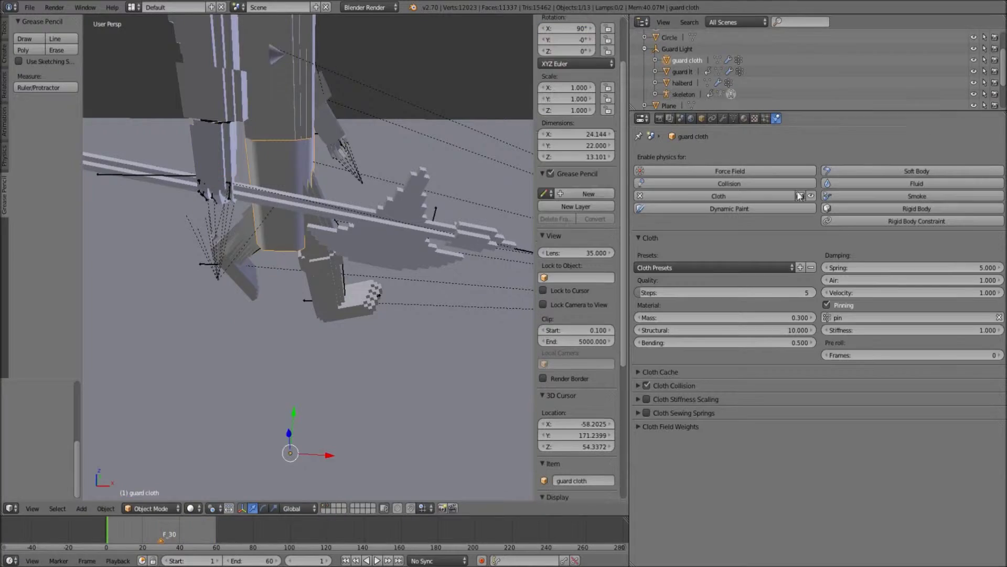
key("alt+a")
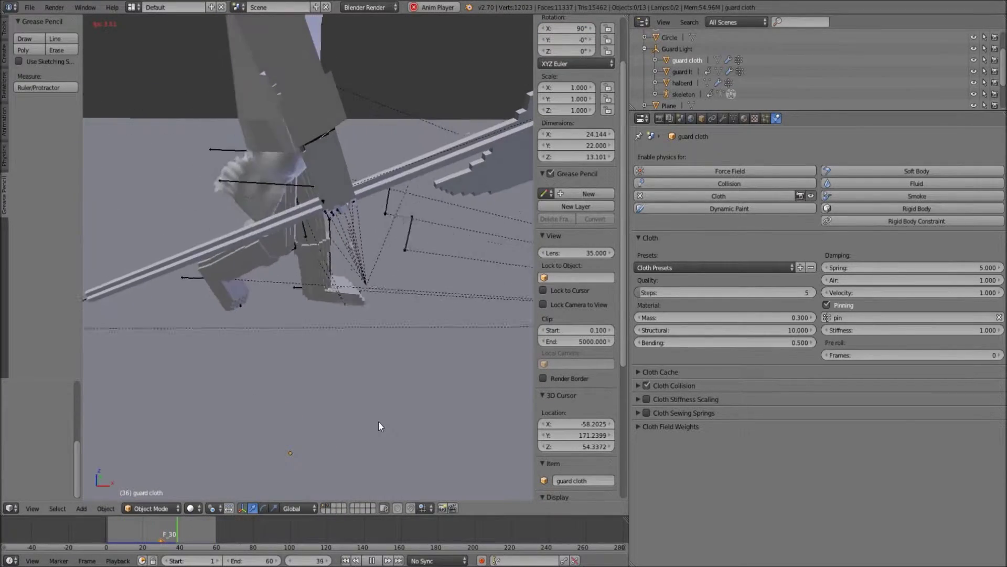
mouse_move(379, 421)
middle_mouse_down()
mouse_move(305, 250)
mouse_move(278, 235)
mouse_move(339, 257)
mouse_move(414, 237)
mouse_move(428, 181)
mouse_move(362, 266)
mouse_move(419, 252)
middle_mouse_up()
key("Escape")
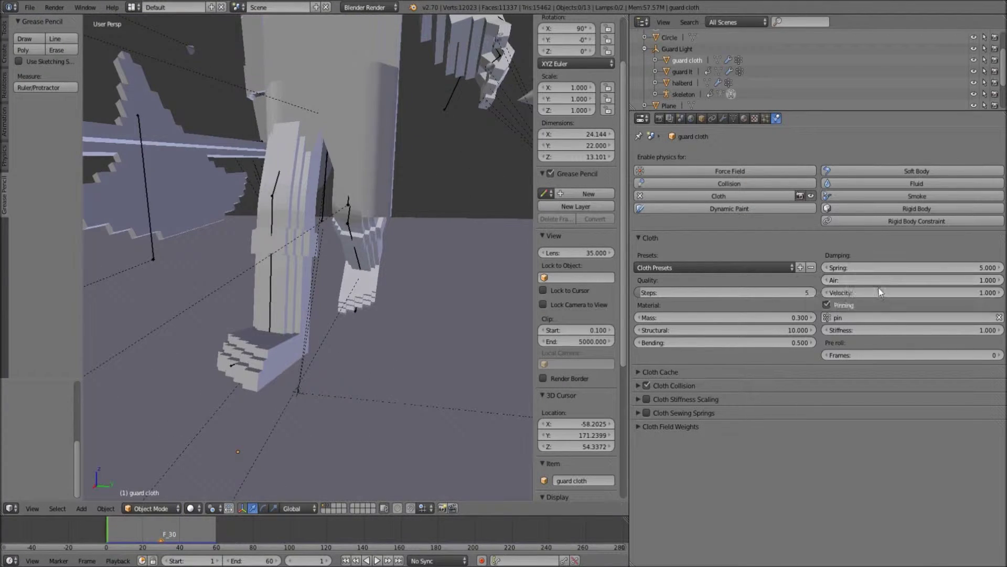
Set the cloth's velocity damping to 0.0 and expand the collision settings.
left_click(881, 296)
type("0.0")
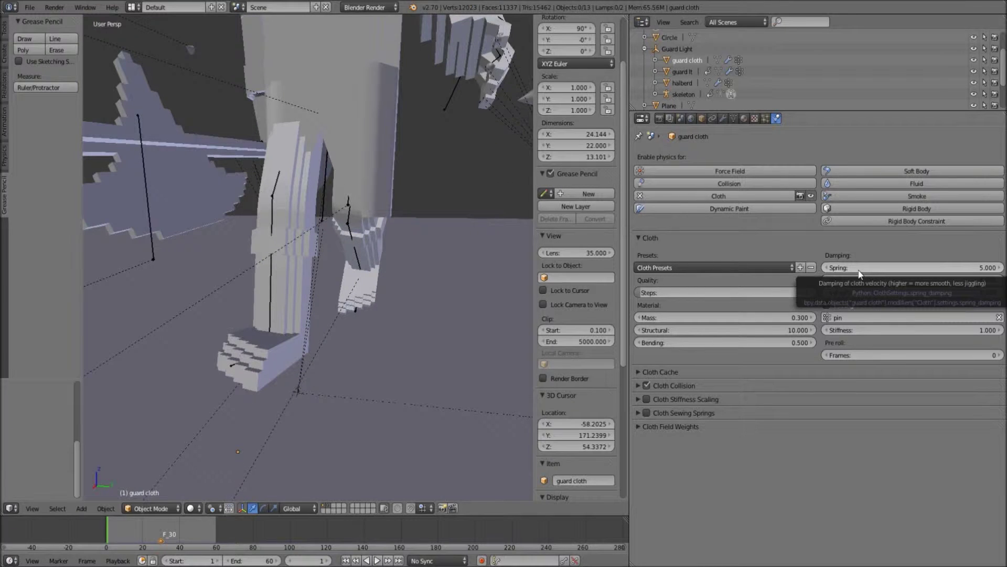
left_click(638, 385)
key("alt+a")
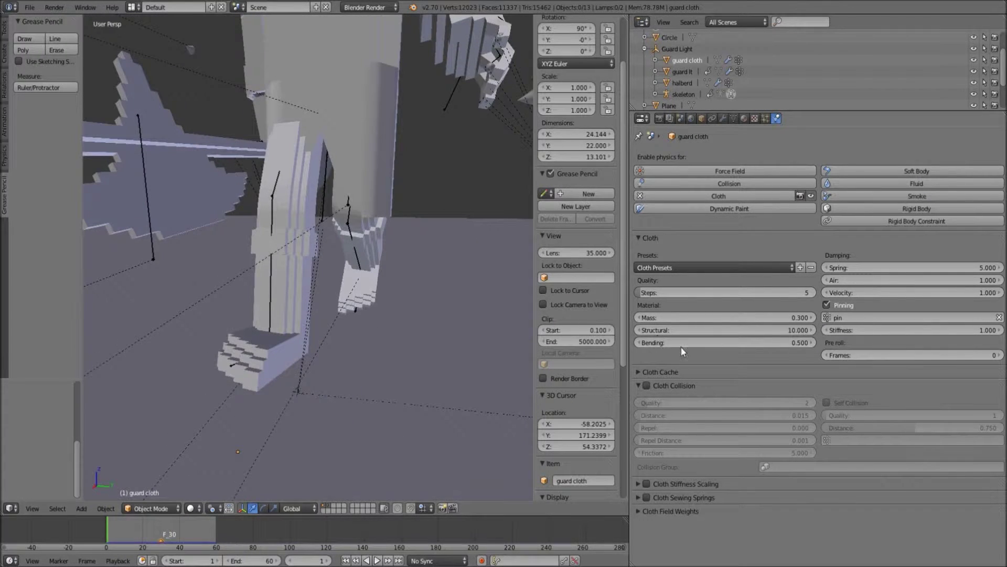
Box-select a row of guard cloth vertices in Edit Mode and inspect them from the side.
key("Tab")
middle_click_drag(399, 101, 271, 227)
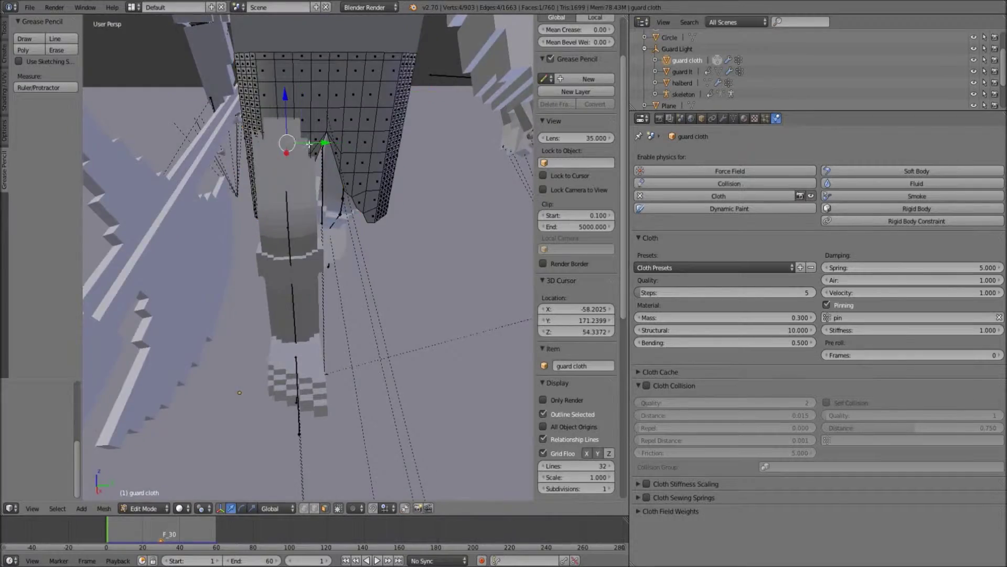
key("b")
left_click_drag(271, 228, 521, 236)
mouse_move(521, 236)
middle_mouse_down()
mouse_move(443, 217)
mouse_move(383, 166)
middle_mouse_up()
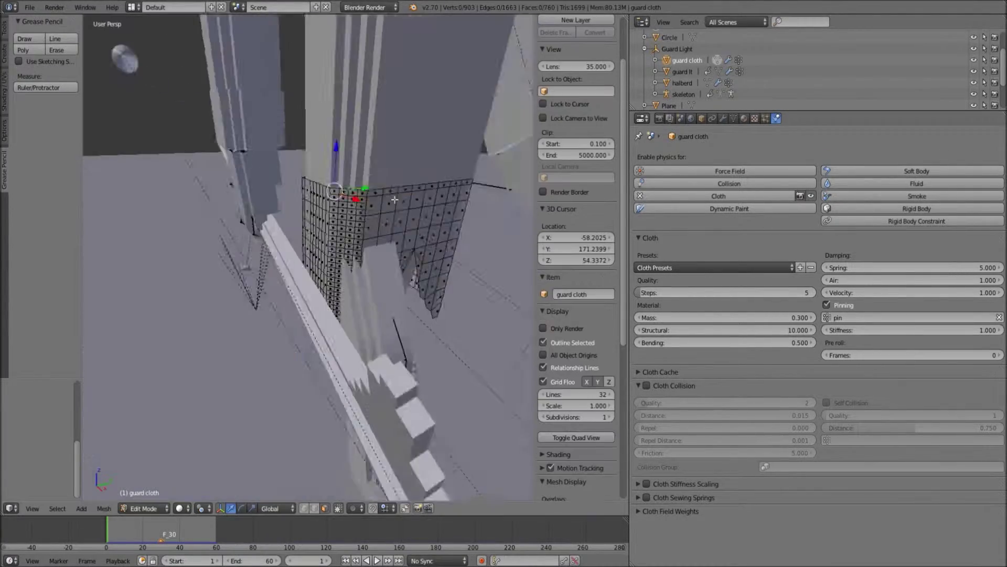
key("KP_3")
middle_click_drag(399, 207, 470, 145)
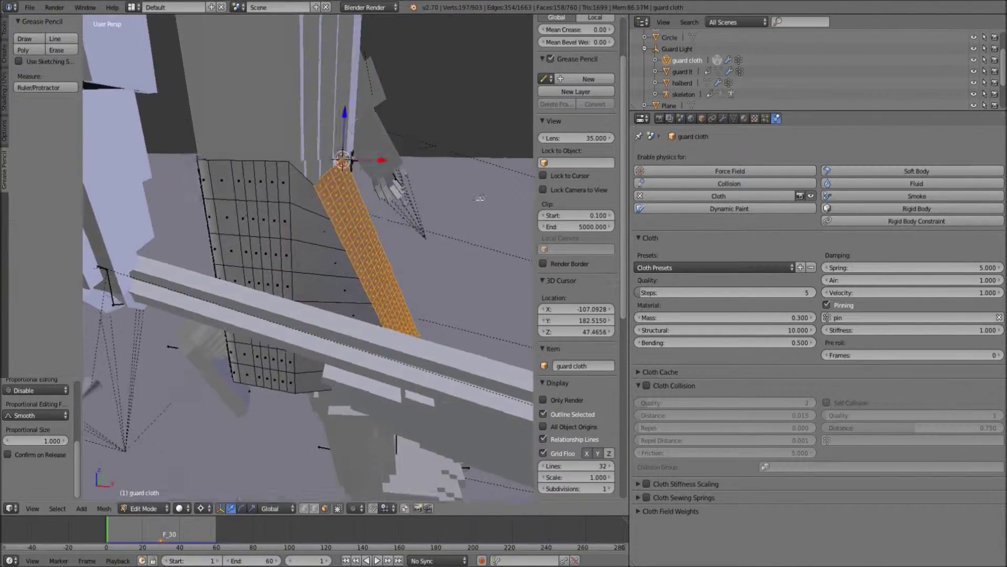
key("Tab")
key("alt+a")
Enable cloth collision with distance 0.015 and lower the repel strength.
left_click(647, 385)
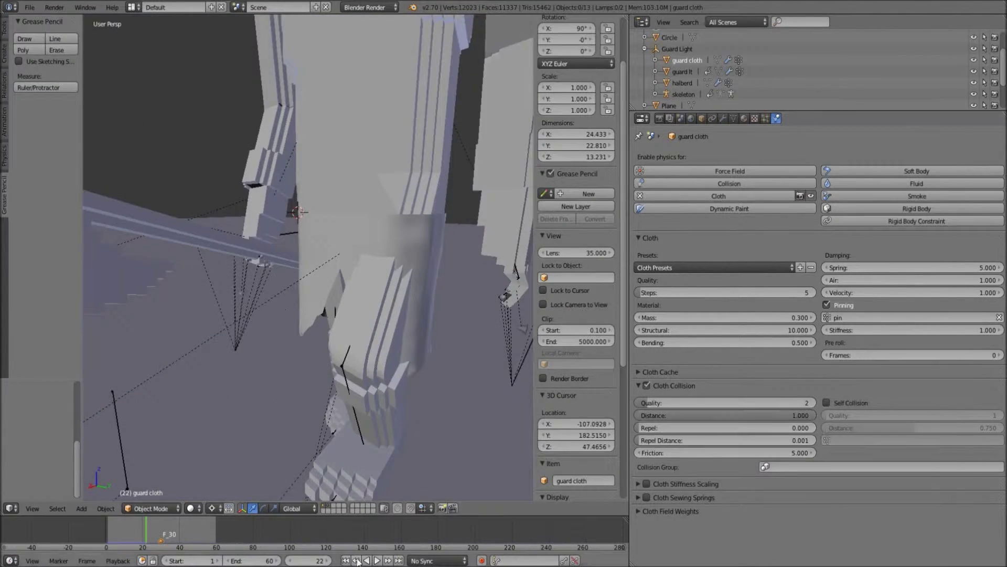
left_click(724, 415)
type("0.015")
key("Return")
left_click(376, 560)
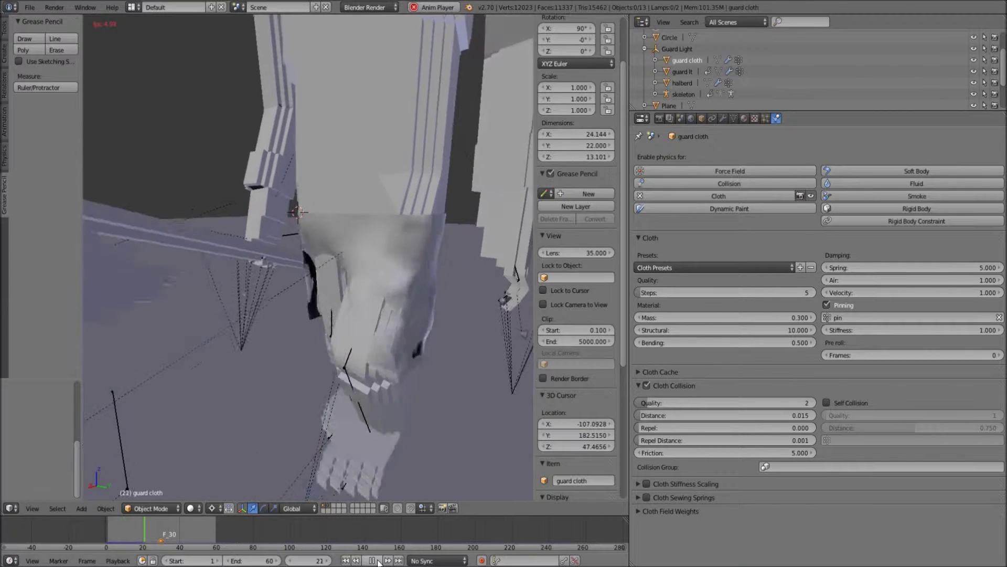
left_click_drag(786, 428, 736, 426)
key("shift+Left")
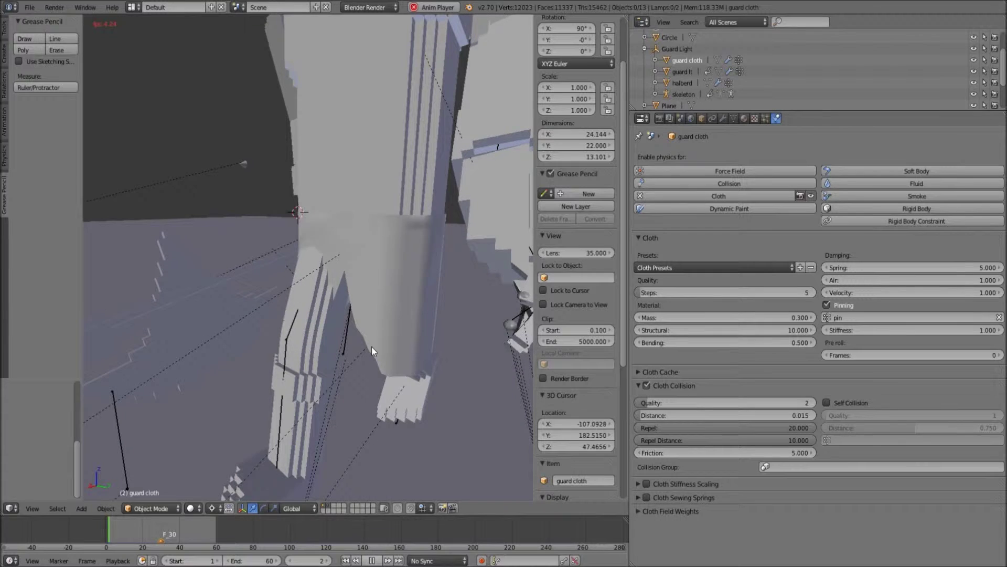
Replay the simulation, then return to Edit Mode on the selected cloth vertices.
left_click(372, 346)
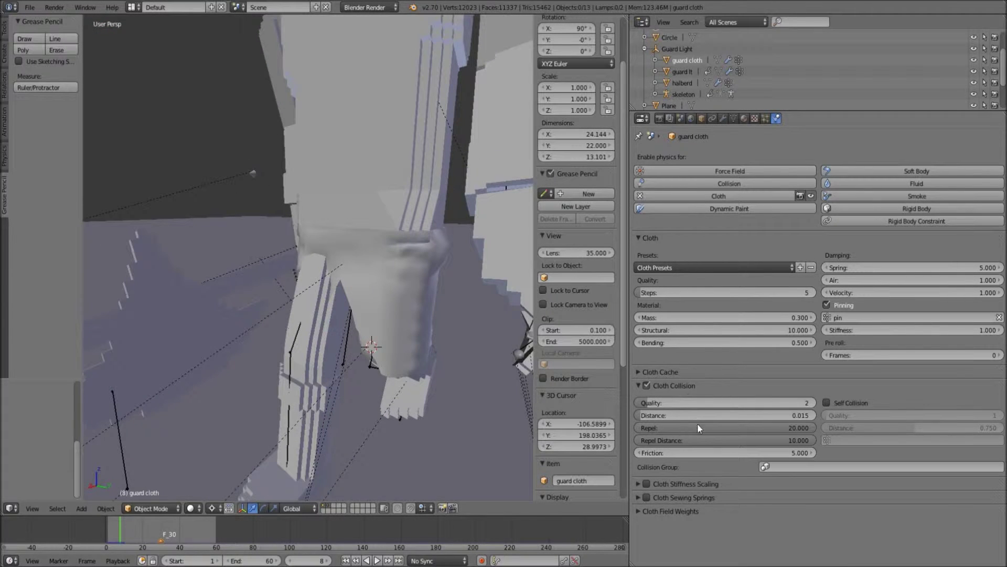
middle_click_drag(367, 410, 358, 363)
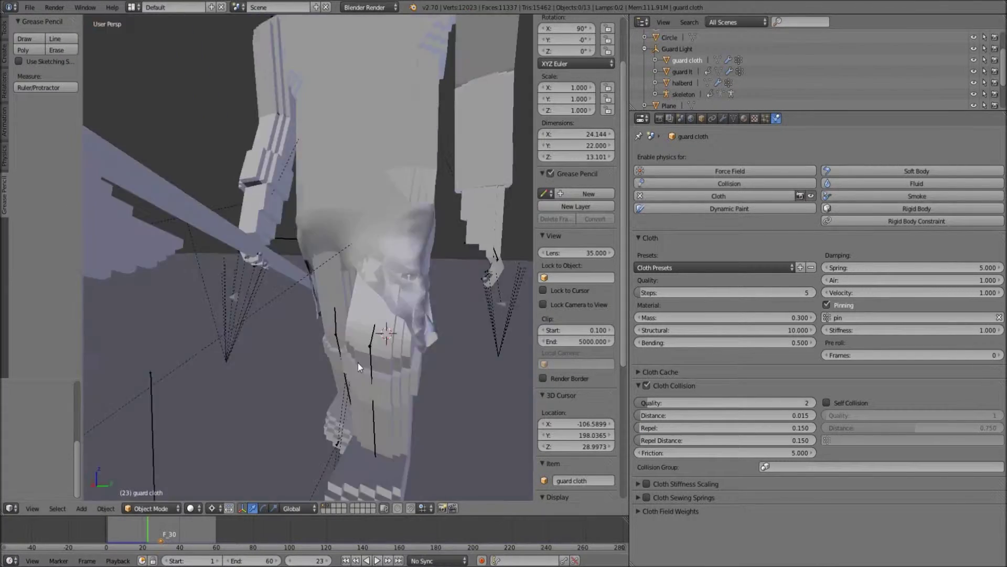
left_click(350, 559)
key("Tab")
mouse_move(368, 315)
middle_mouse_down()
mouse_move(390, 274)
mouse_move(467, 314)
middle_mouse_up()
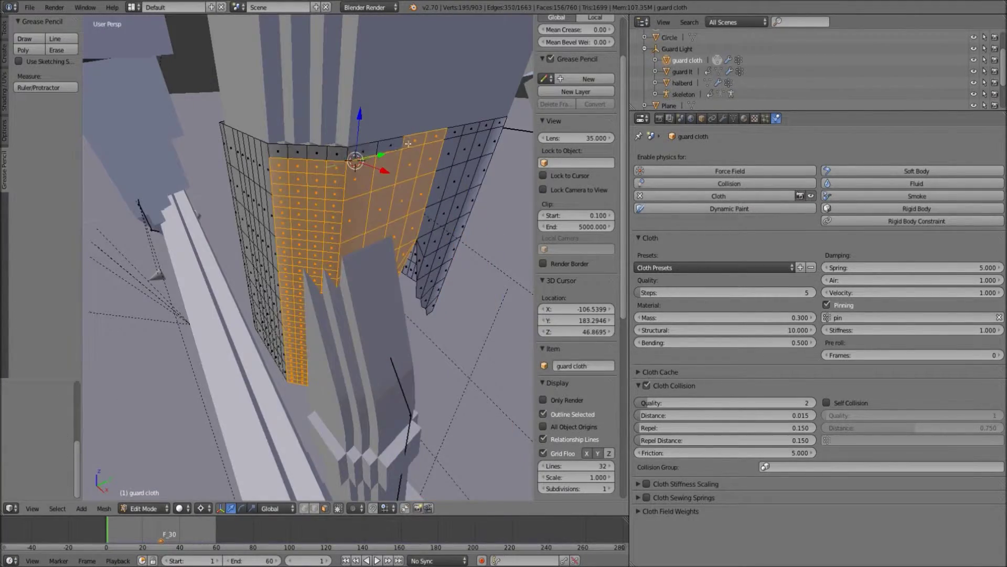
Replay the cloth in object mode, then zero the velocity damping and rewind.
key("Tab")
key("alt+a")
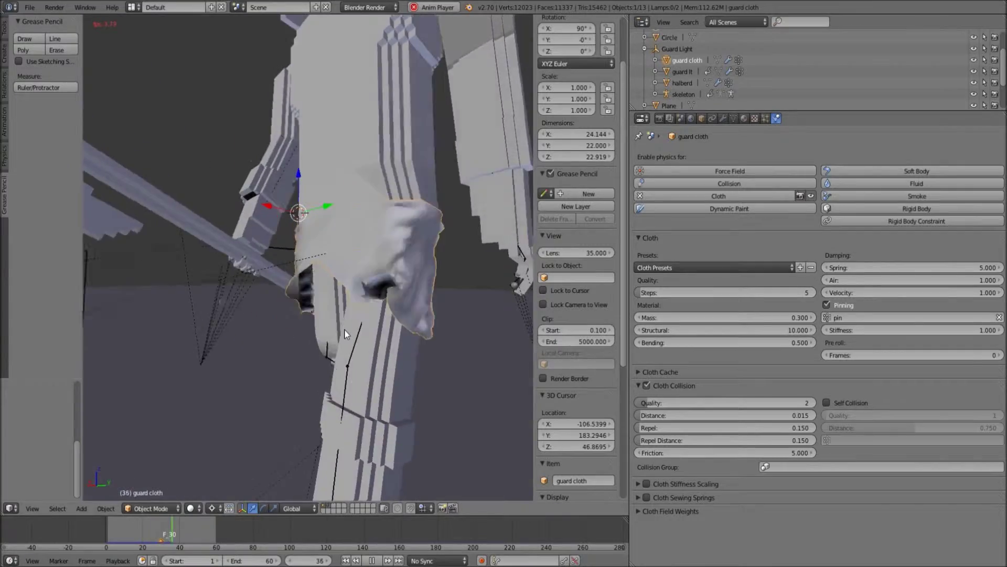
middle_click_drag(356, 329, 417, 337)
mouse_move(450, 327)
middle_mouse_down()
mouse_move(363, 319)
mouse_move(294, 332)
mouse_move(349, 353)
middle_mouse_up()
key("alt+a")
key("BackSpace")
key("shift+Left")
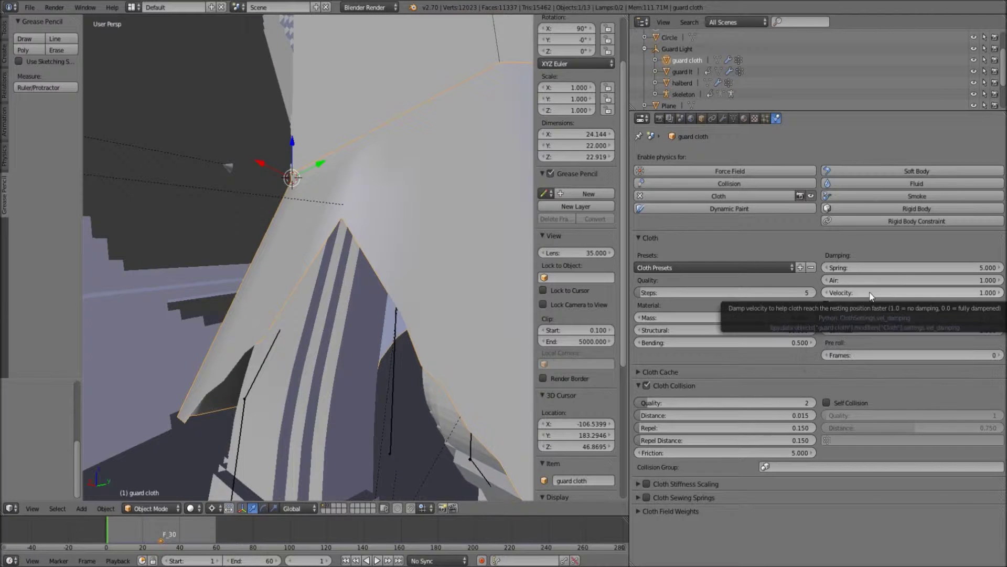
Replay the cloth simulation from frame 1 with the new settings from several angles.
mouse_move(367, 325)
middle_mouse_down()
mouse_move(449, 327)
mouse_move(399, 419)
middle_mouse_up()
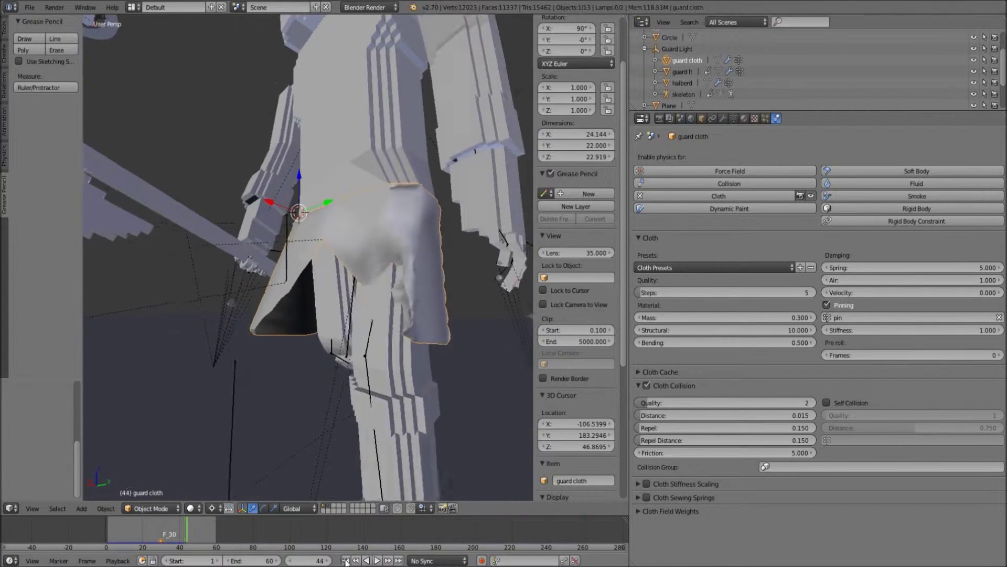
left_click(377, 560)
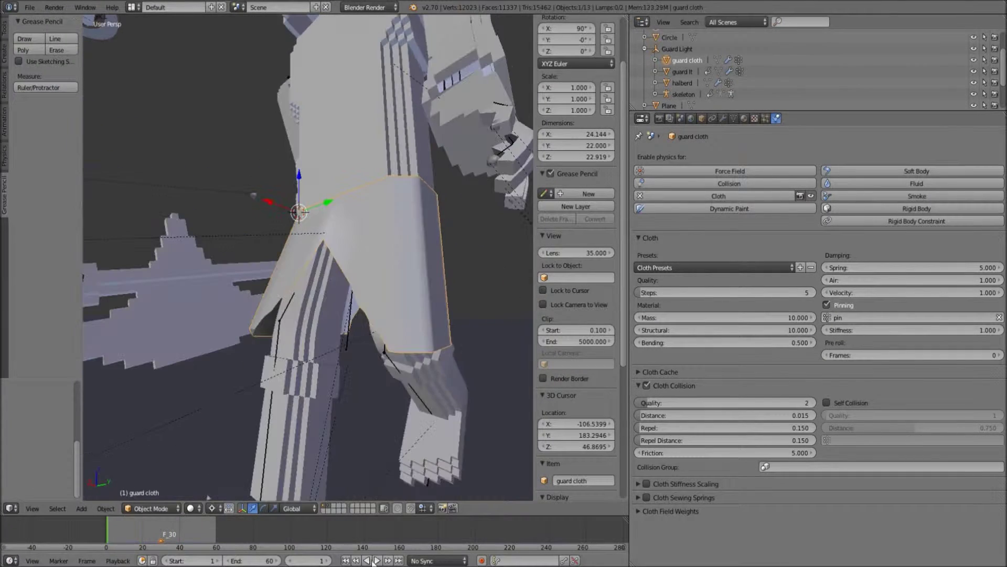
middle_click_drag(336, 367, 312, 388)
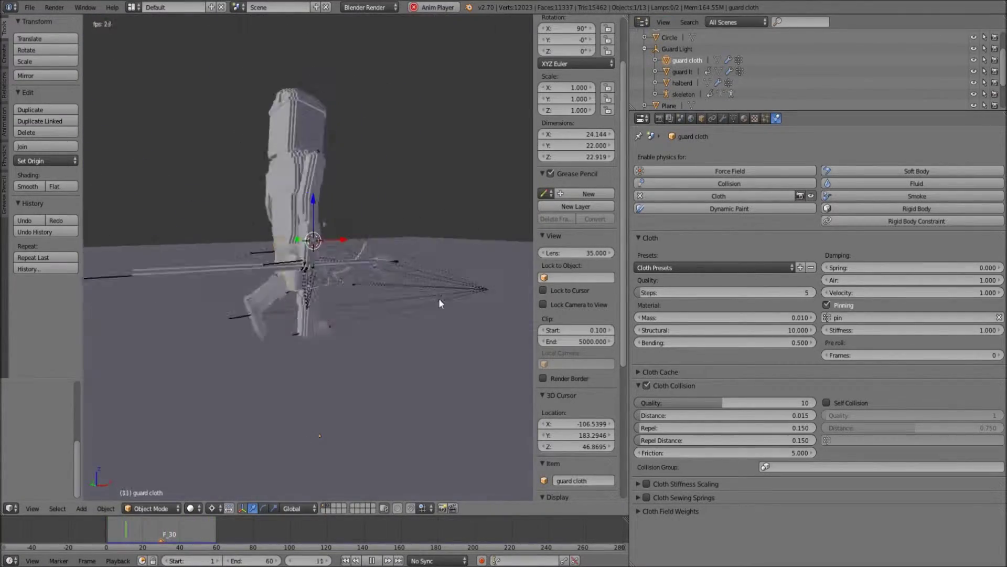
scroll(353, 279, "up", 5)
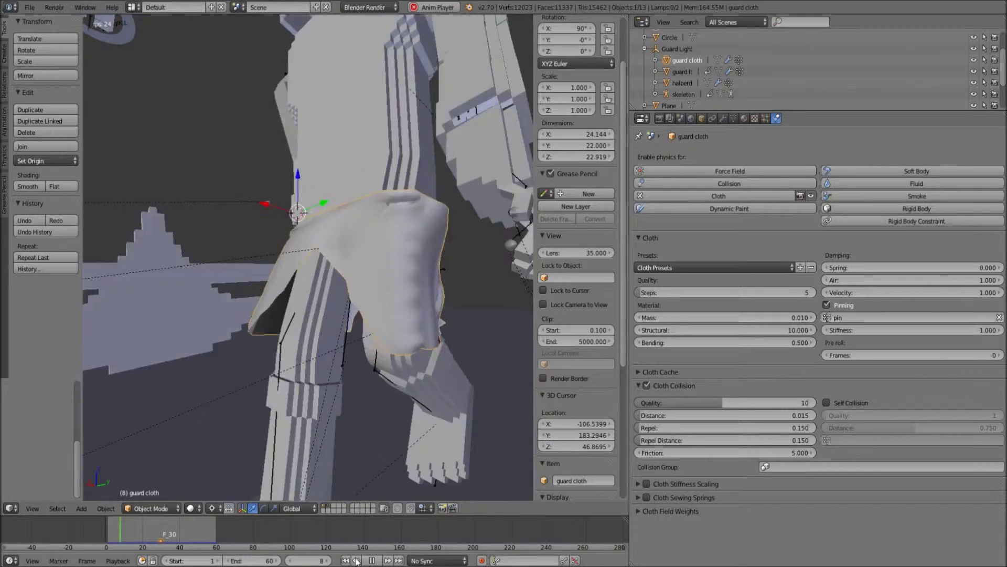
left_click(346, 561)
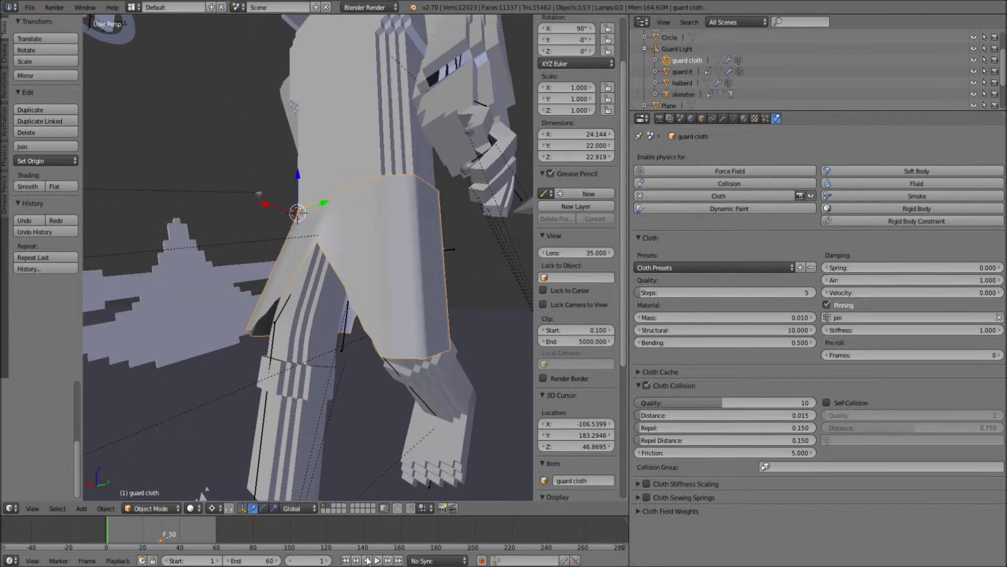
key("alt+a")
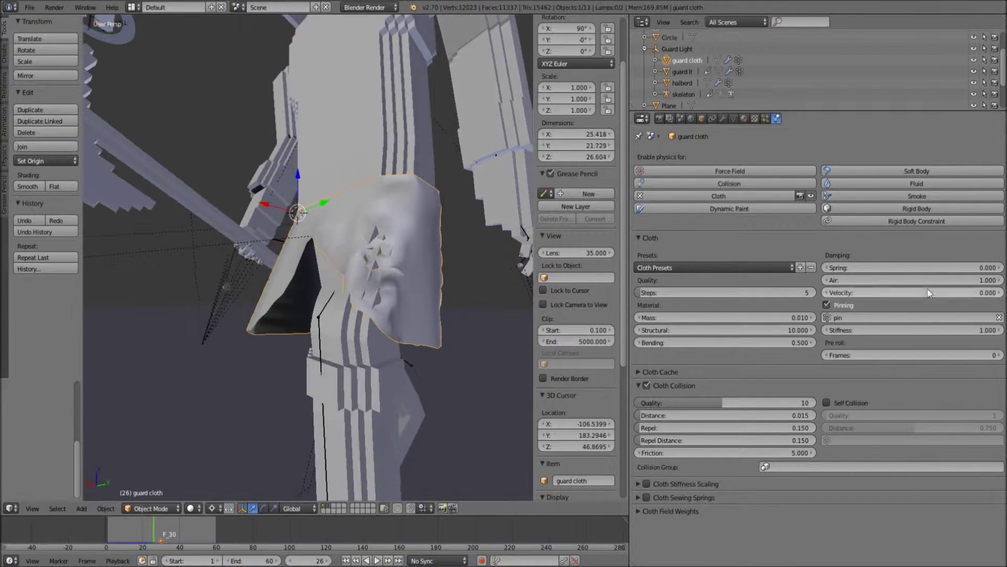
key("alt+a")
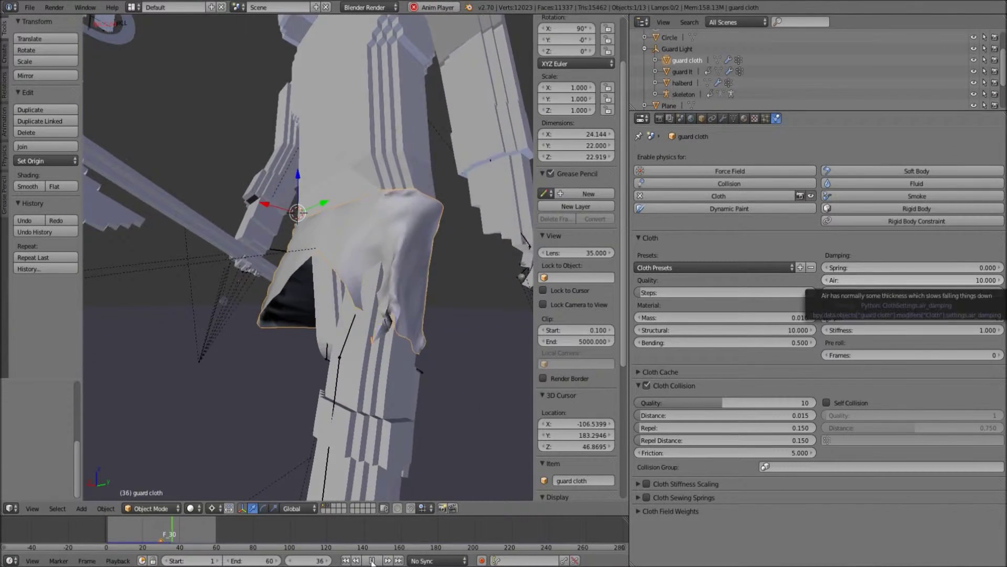
Reset the air damping to its default and rewind the simulation to frame 1.
key("BackSpace")
key("alt+a")
key("alt+a")
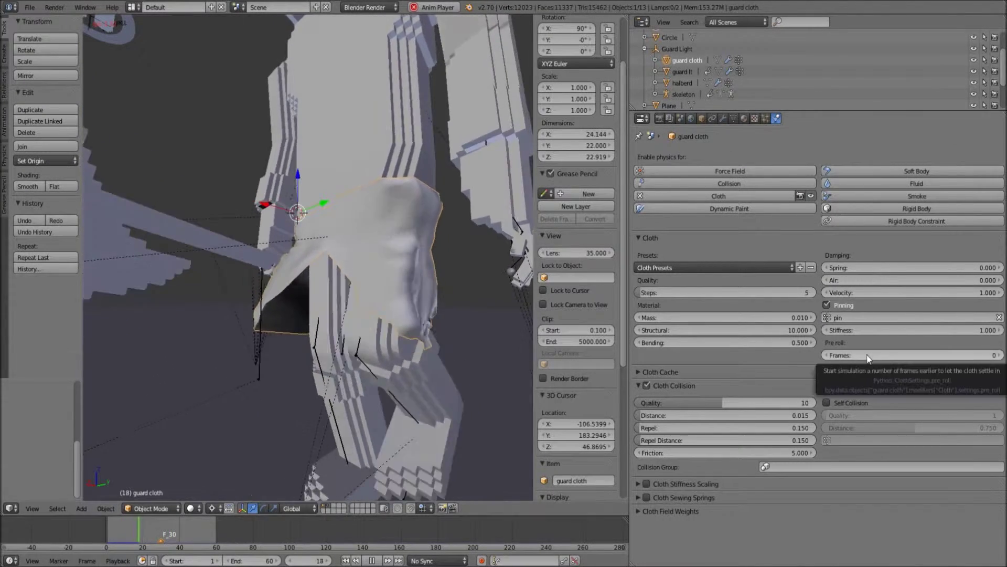
scroll(913, 280, "up", 1, "ctrl")
type("30")
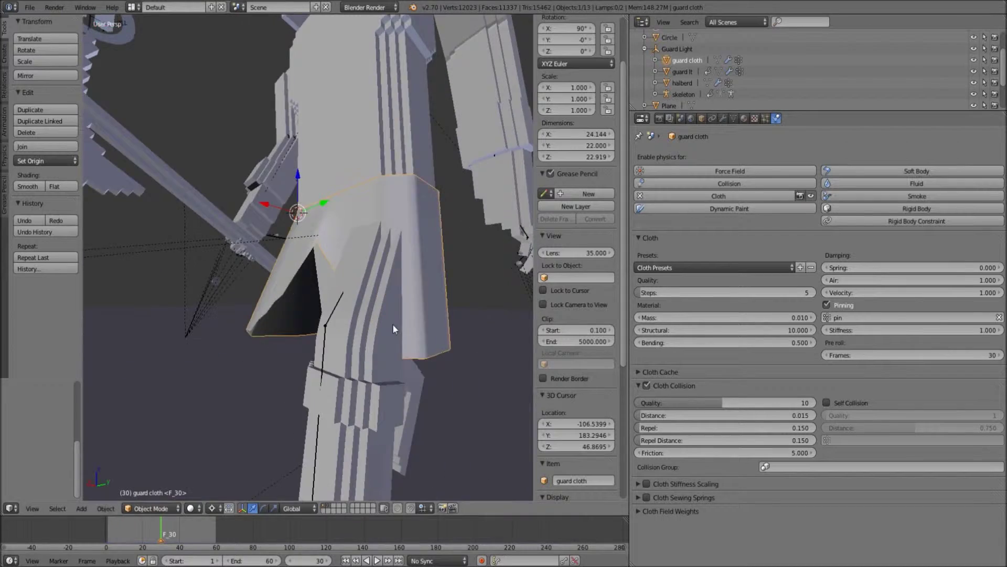
key("Escape")
key("BackSpace")
Set the cloth's structural stiffness to 50 and play the simulation.
left_click(681, 334)
type("50")
key("Return")
left_click(373, 560)
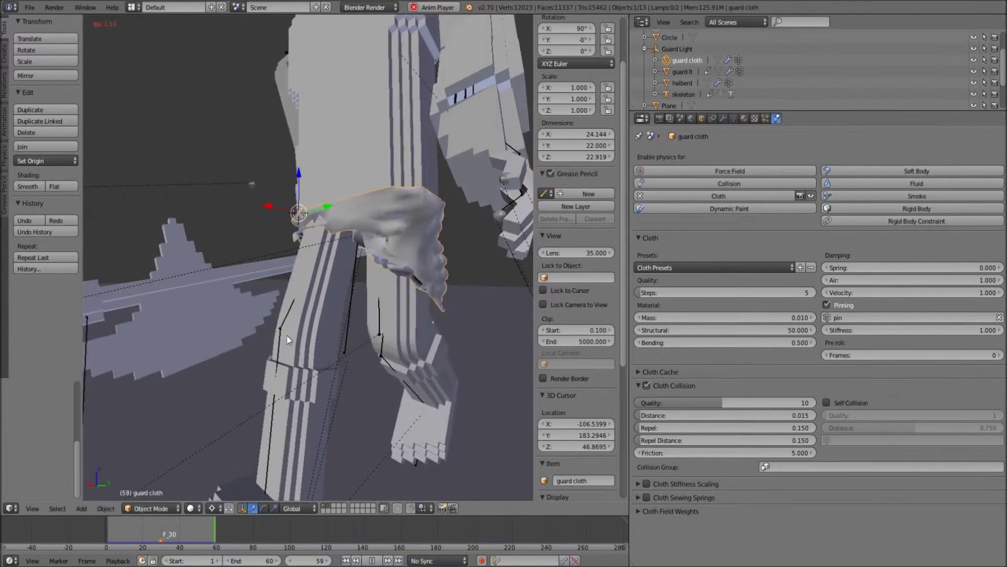
key("Escape")
Replay the stiffer cloth simulation, watching it from the opposite side and from the side.
key("alt+a")
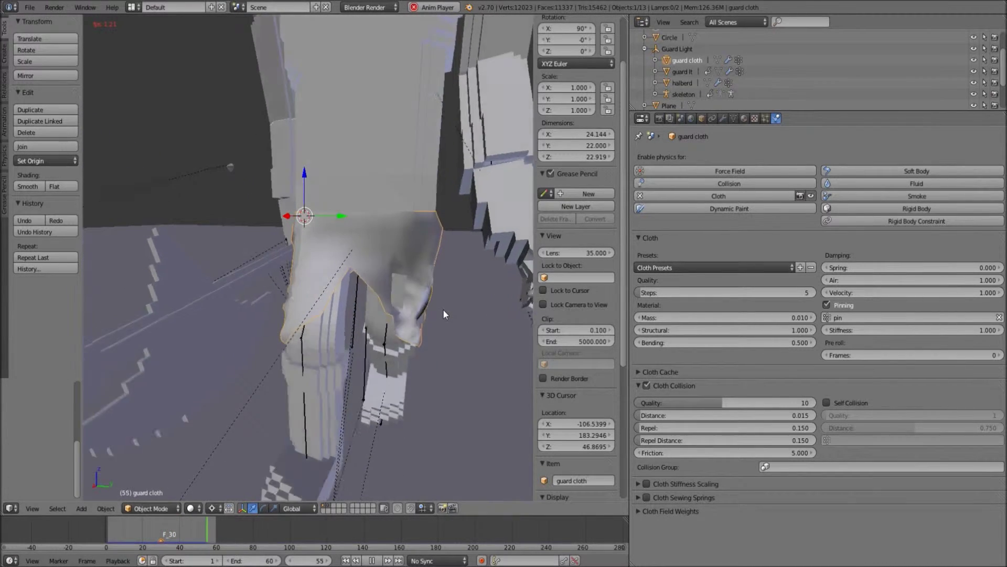
middle_click_drag(445, 386, 208, 346)
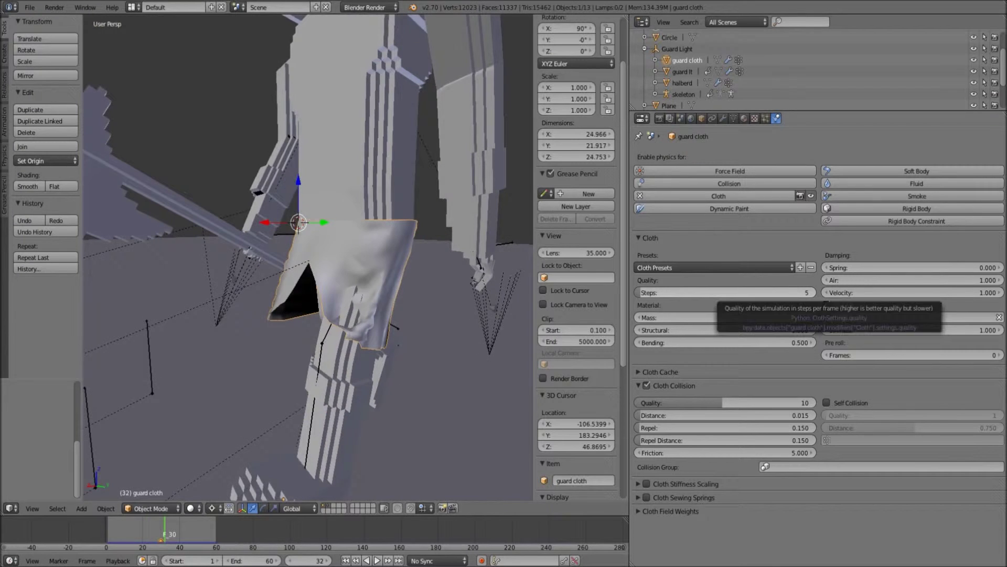
key("shift+Left")
key("alt+a")
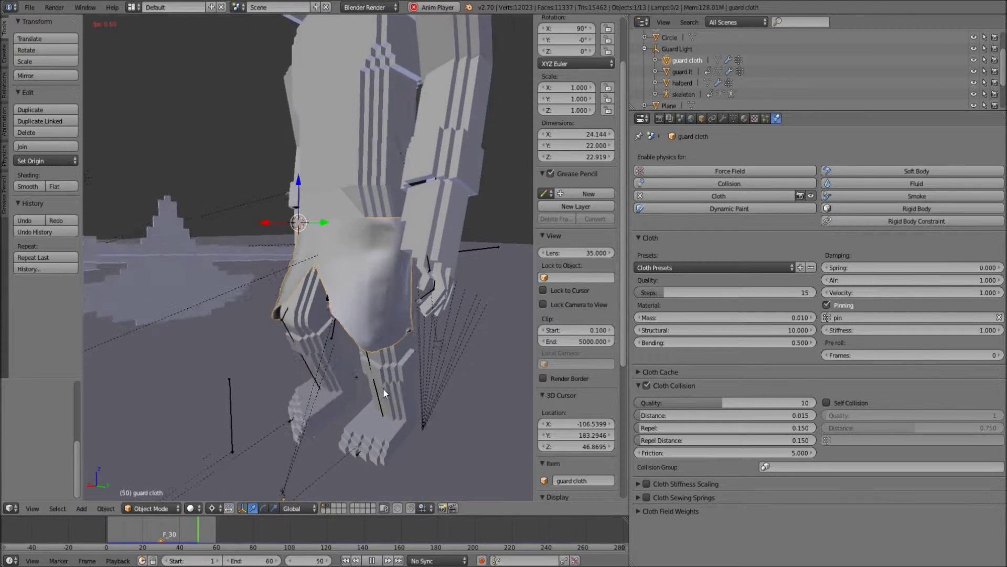
mouse_move(383, 388)
middle_mouse_down()
mouse_move(489, 339)
mouse_move(319, 156)
middle_mouse_up()
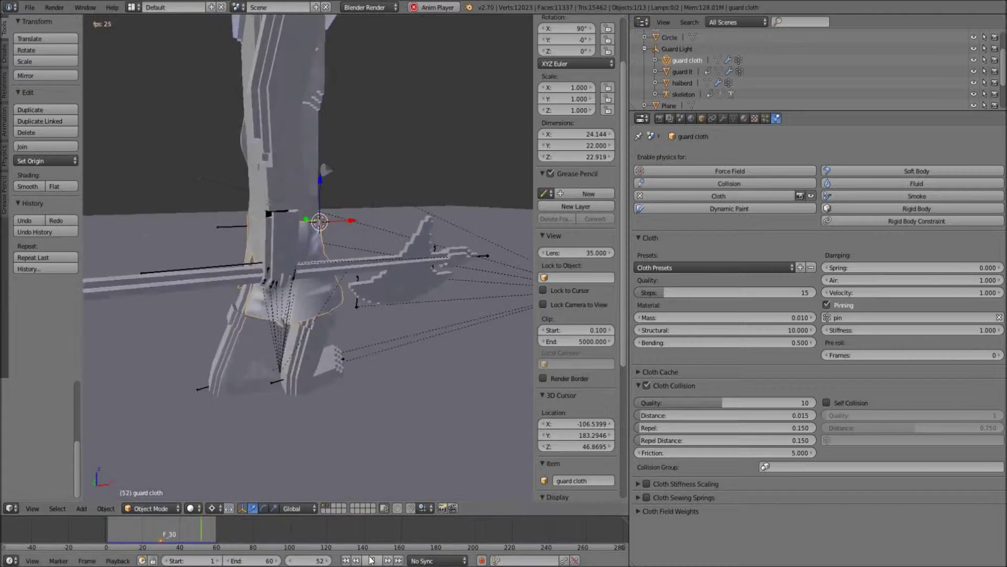
key("alt+a")
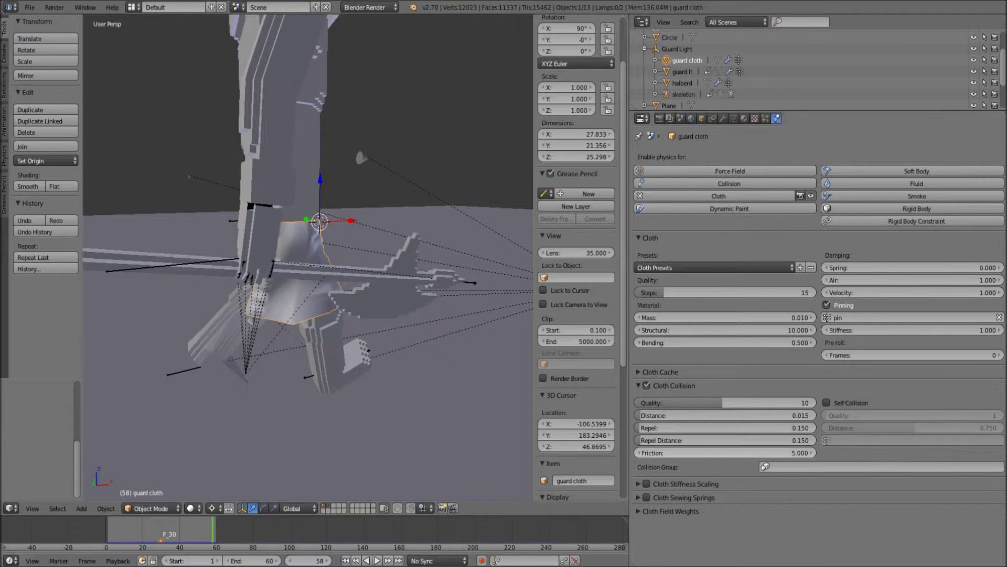
key("space")
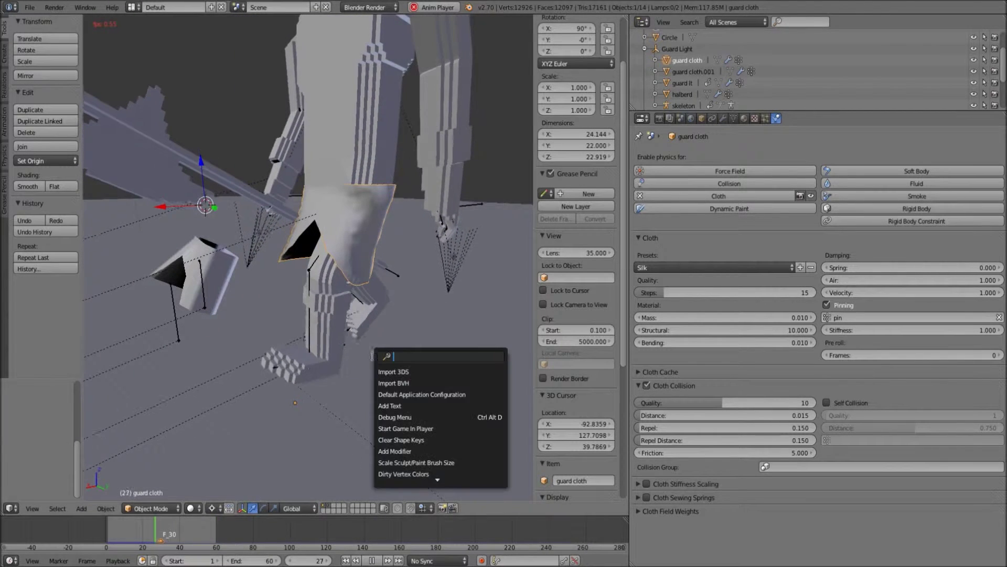
Select guard cloth.001 and isolate it in local view.
left_click(405, 243)
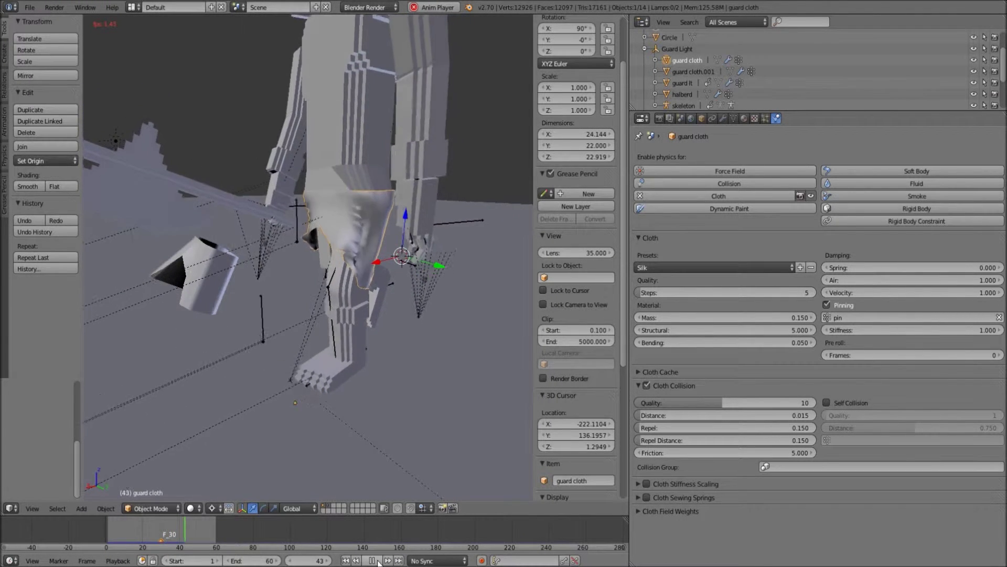
scroll(362, 315, "up", 2)
scroll(360, 307, "up", 2)
scroll(364, 320, "up", 3)
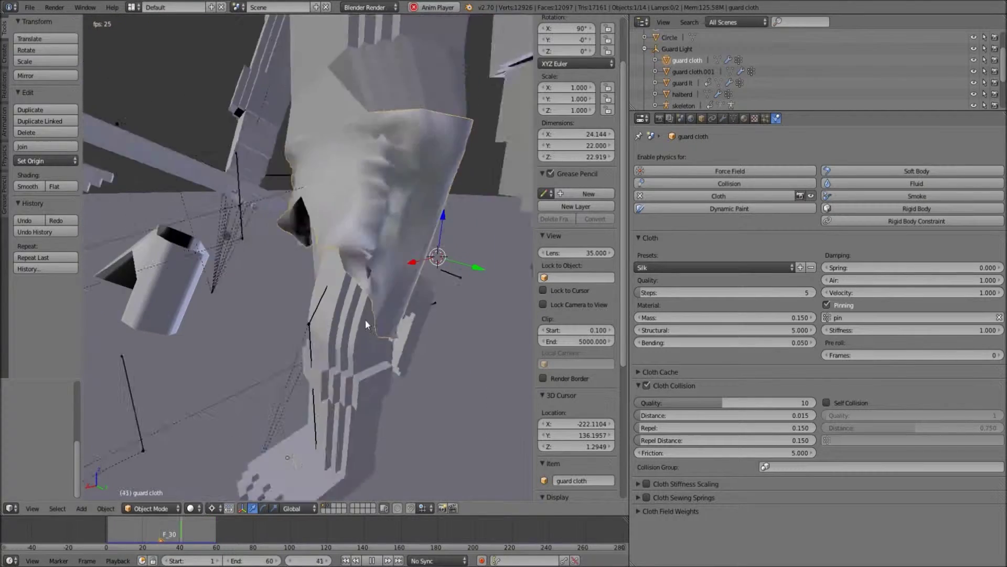
right_click(386, 327)
key("KP_Divide")
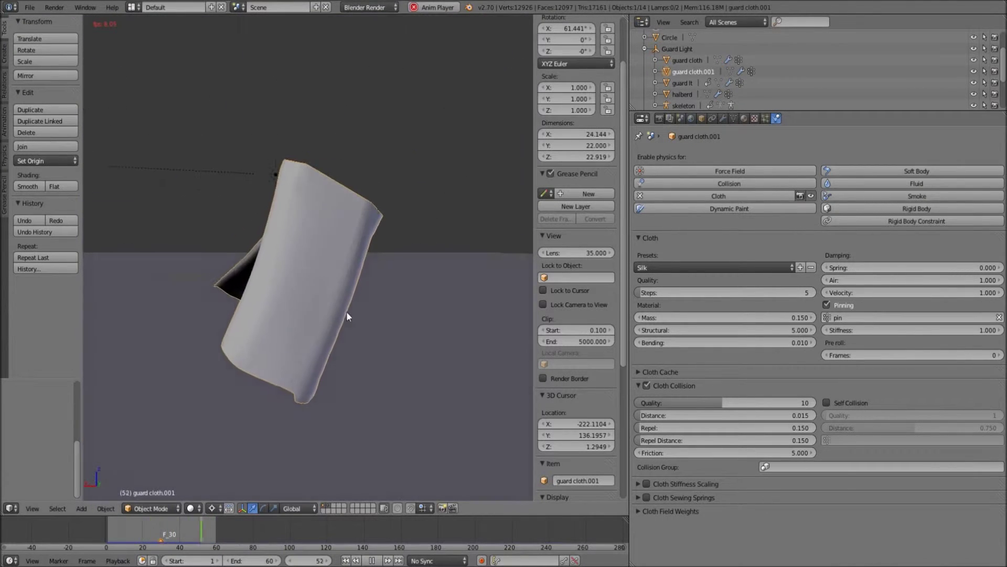
Set guard cloth.001's Air damping to 0 and test the playback.
left_click(371, 561)
double_click(866, 280)
type("0")
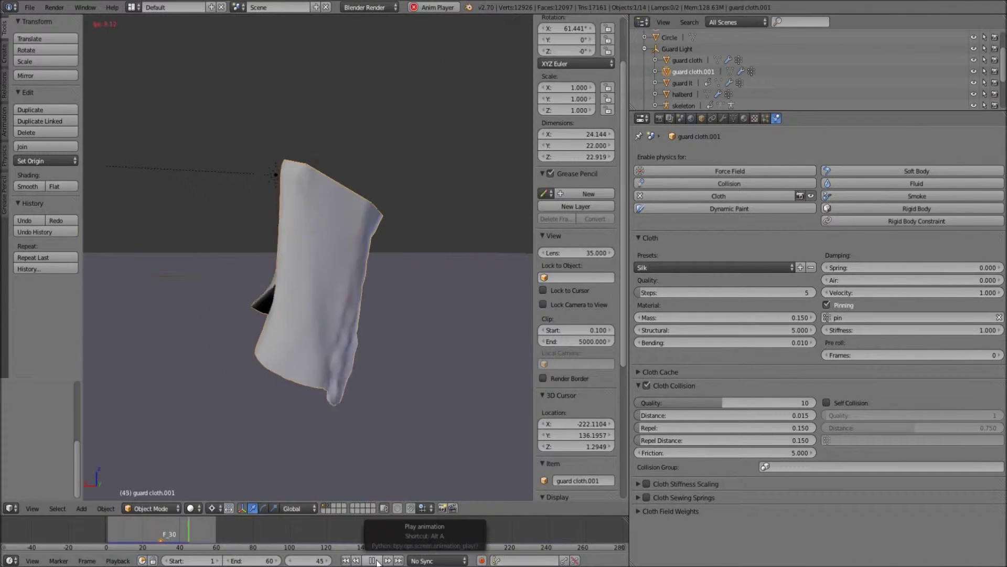
key("Escape")
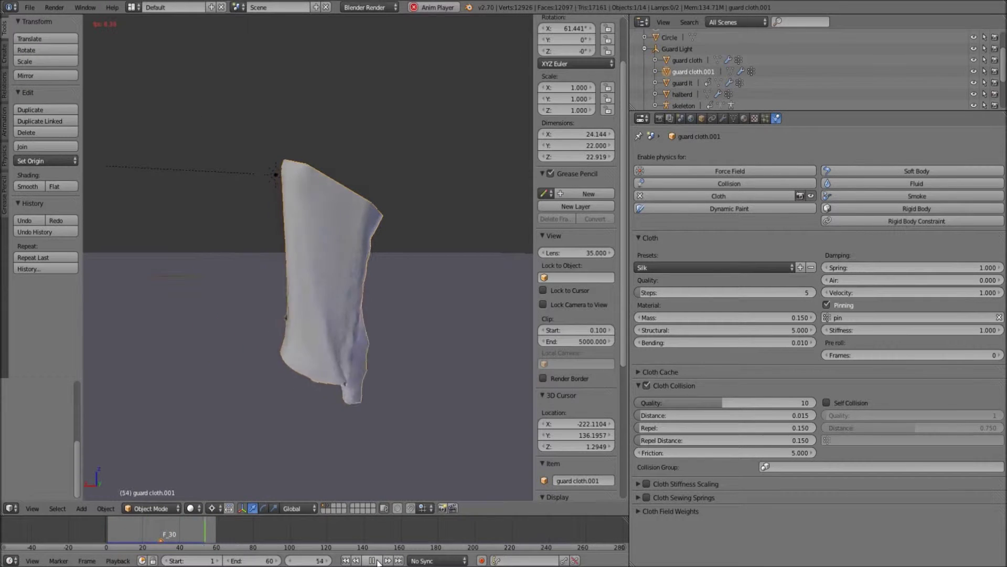
left_click(372, 561)
Try a higher Spring damping, undo it, and set collision Friction to 0.
left_click(378, 361)
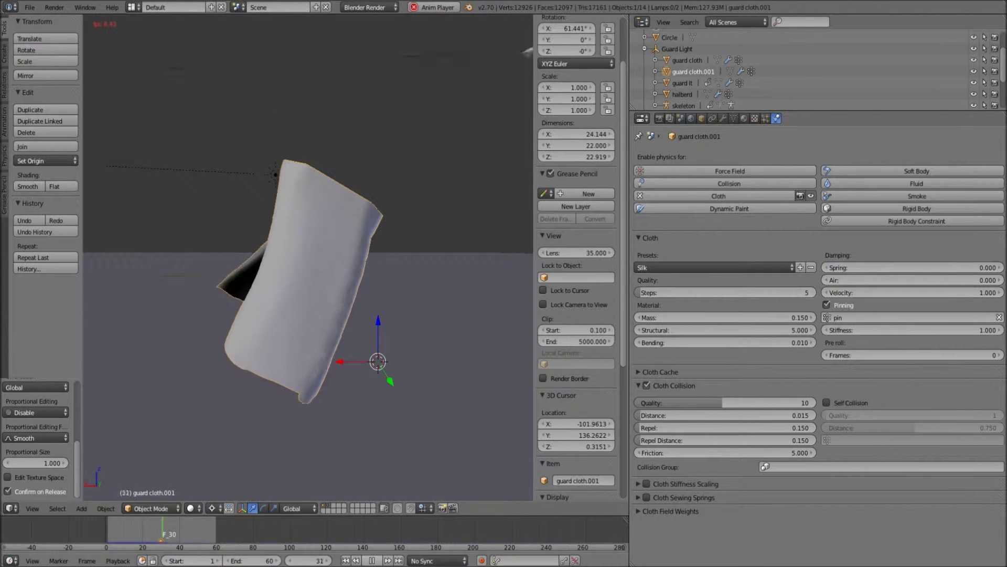
left_click_drag(912, 268, 944, 267)
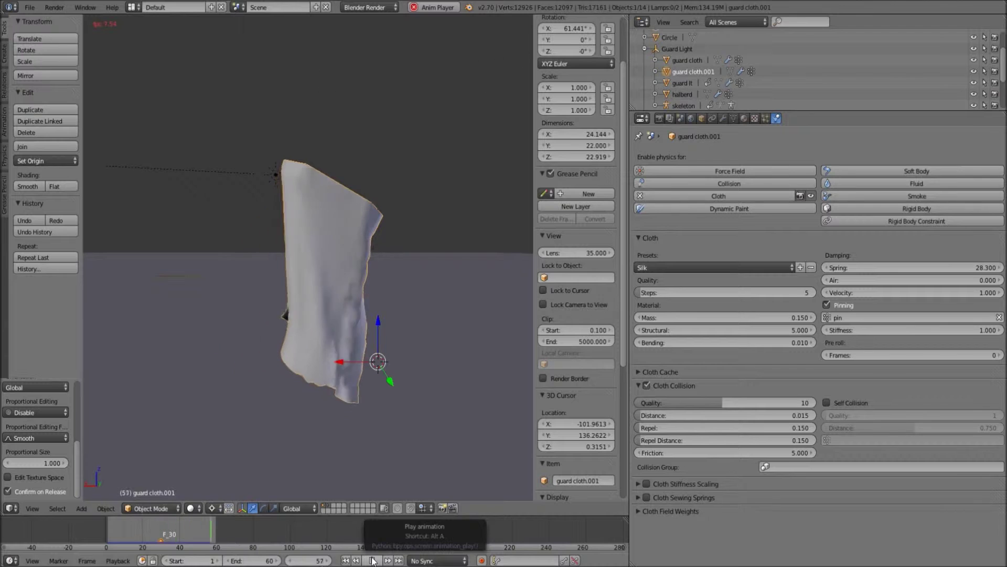
key("Escape")
key("ctrl+z")
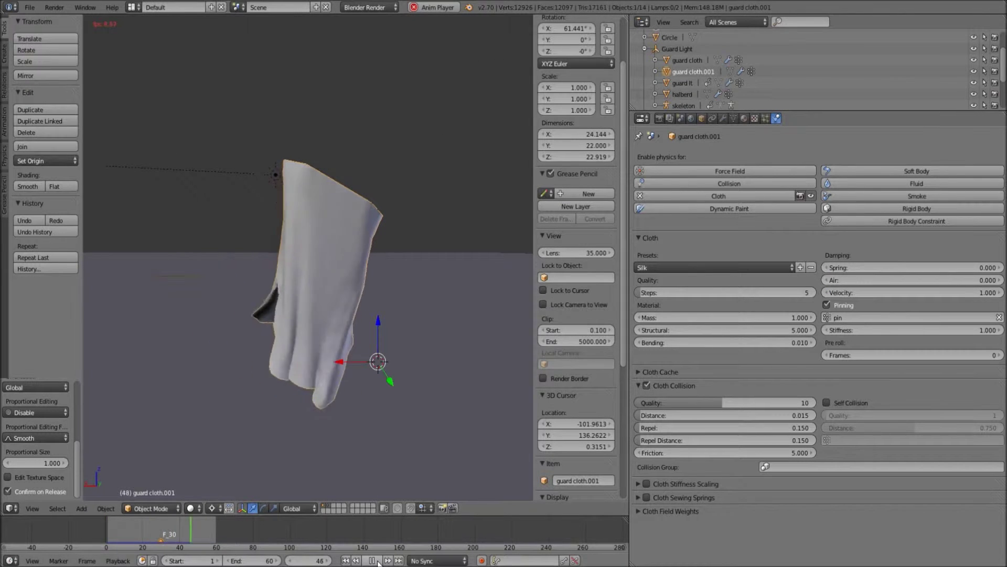
key("Escape")
key("BackSpace")
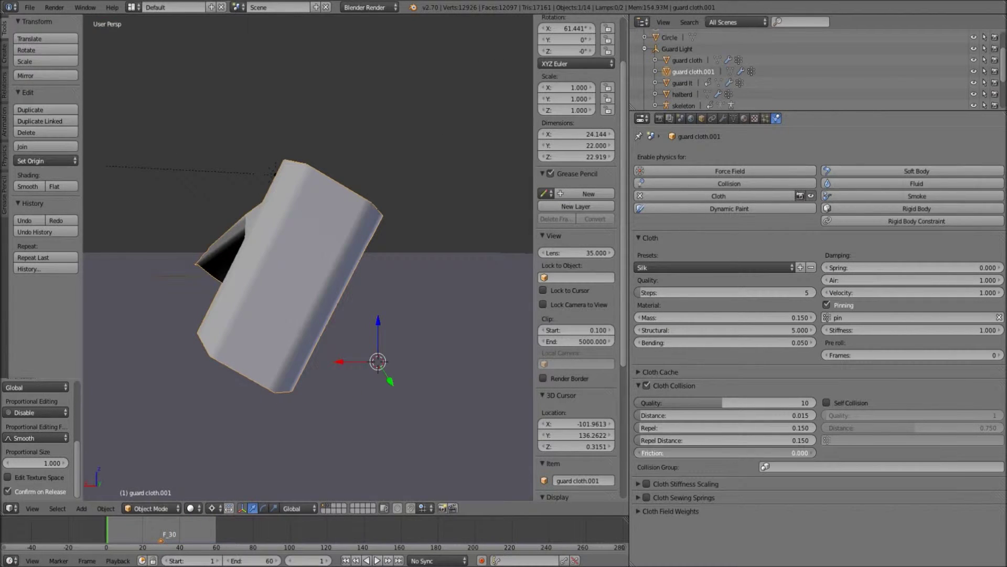
Test the cloth, then leave local view and replay the animation in the full scene.
left_click(378, 561)
left_click(373, 561)
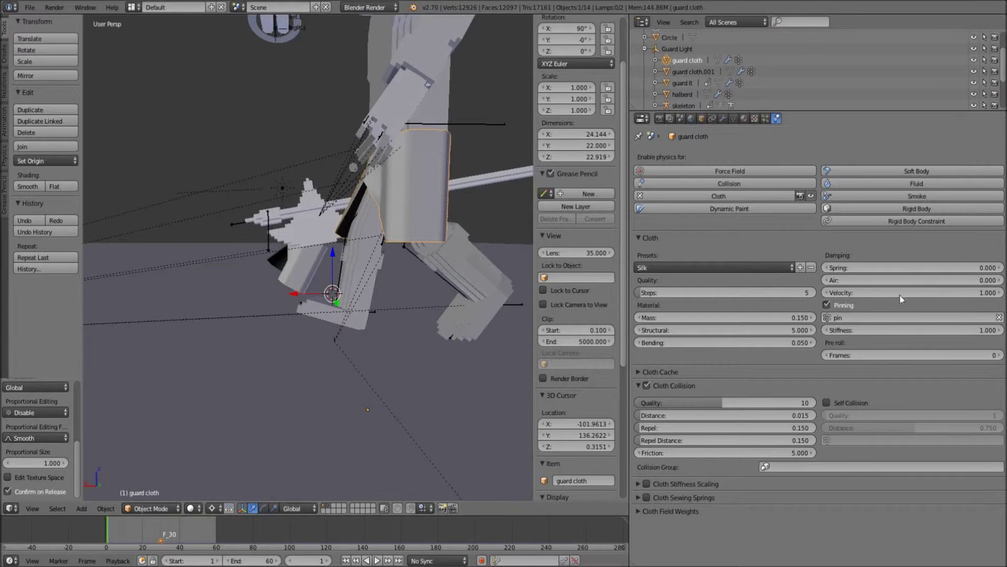
key("Return")
key("alt+a")
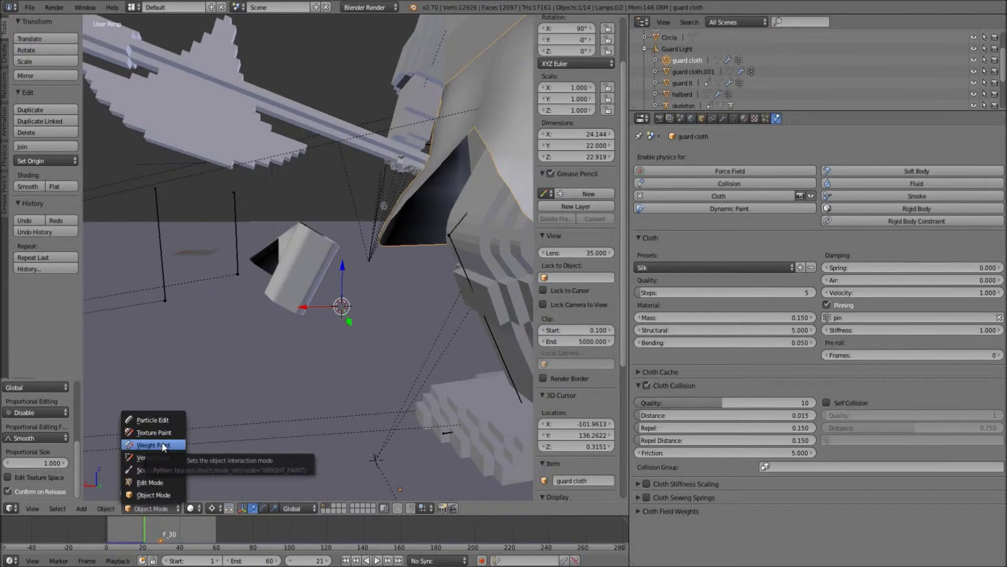
Paint the pin weight off the guard cloth's hanging part in Weight Paint mode, testing playback.
left_click(163, 446)
middle_click_drag(439, 303, 389, 250)
left_click(654, 60)
mouse_move(377, 310)
middle_mouse_down()
mouse_move(301, 162)
mouse_move(358, 313)
middle_mouse_up()
key("alt+a")
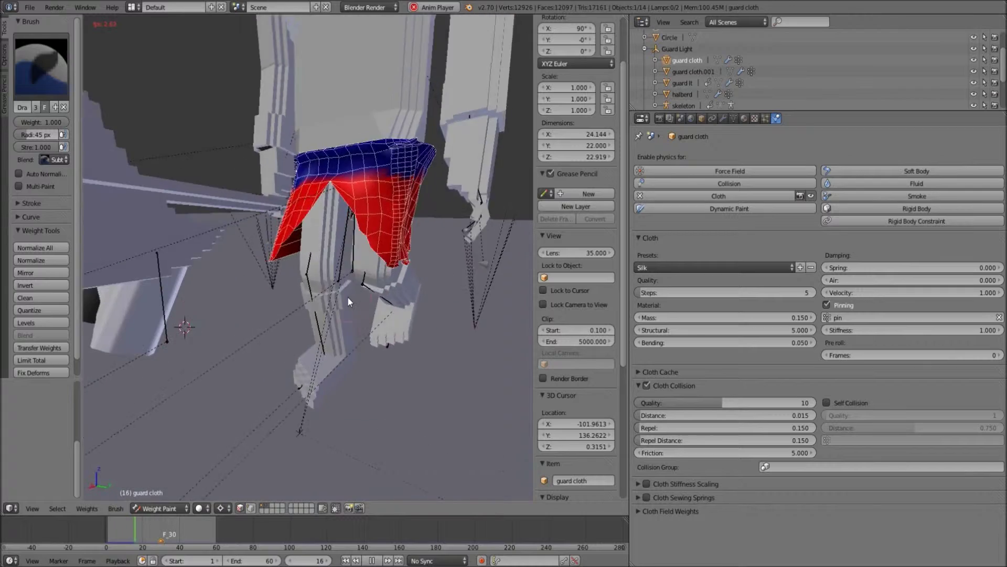
left_click(370, 560)
mouse_move(350, 298)
middle_mouse_down()
mouse_move(304, 207)
mouse_move(336, 262)
middle_mouse_up()
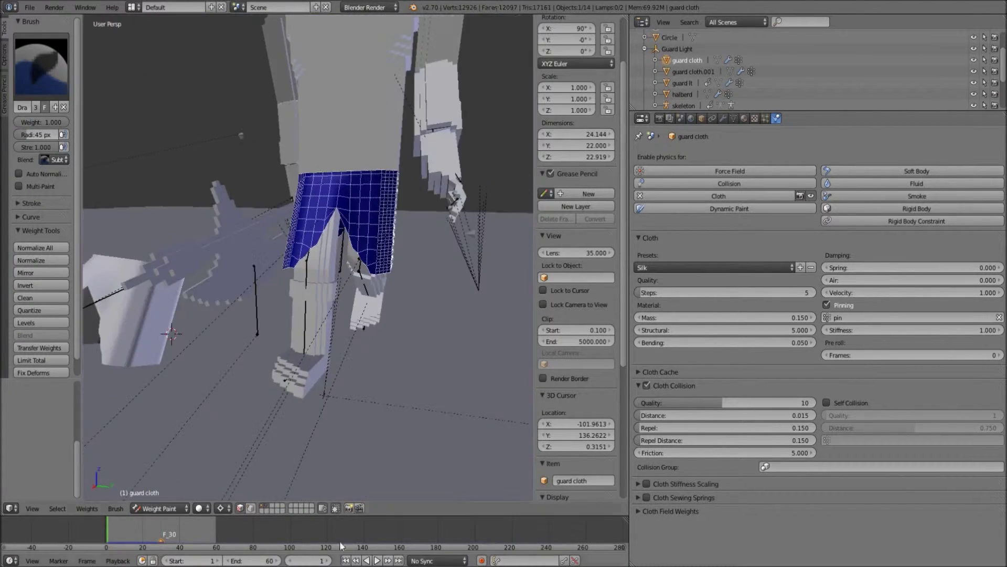
Return to Object Mode and replay the cloth simulation while orbiting the guard.
key("alt+a")
key("ctrl+Tab")
mouse_move(361, 322)
middle_mouse_down()
mouse_move(362, 301)
mouse_move(402, 254)
middle_mouse_up()
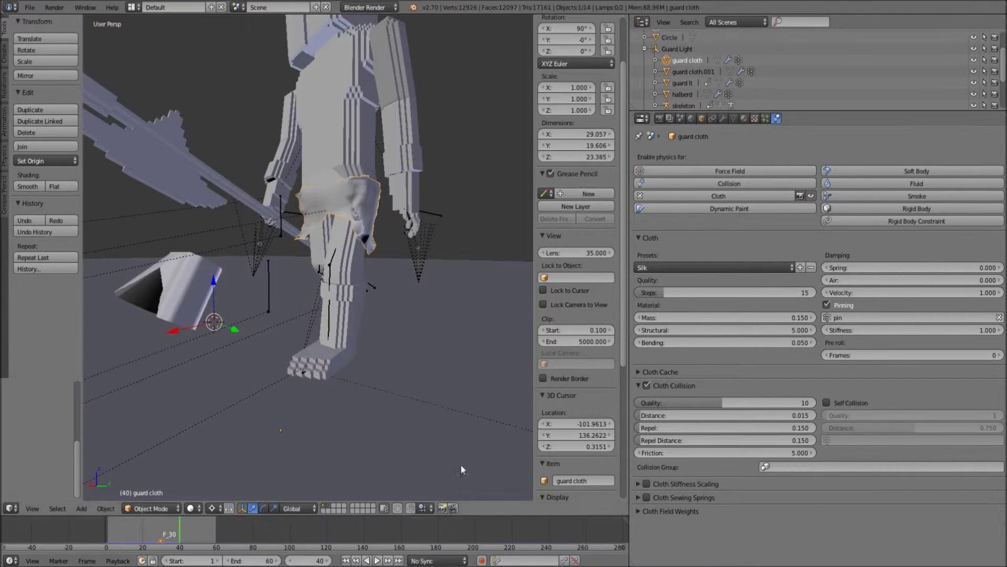
Apply the Silk cloth preset to the guard cloth and check the Render Performance settings.
middle_click_drag(367, 472, 322, 421)
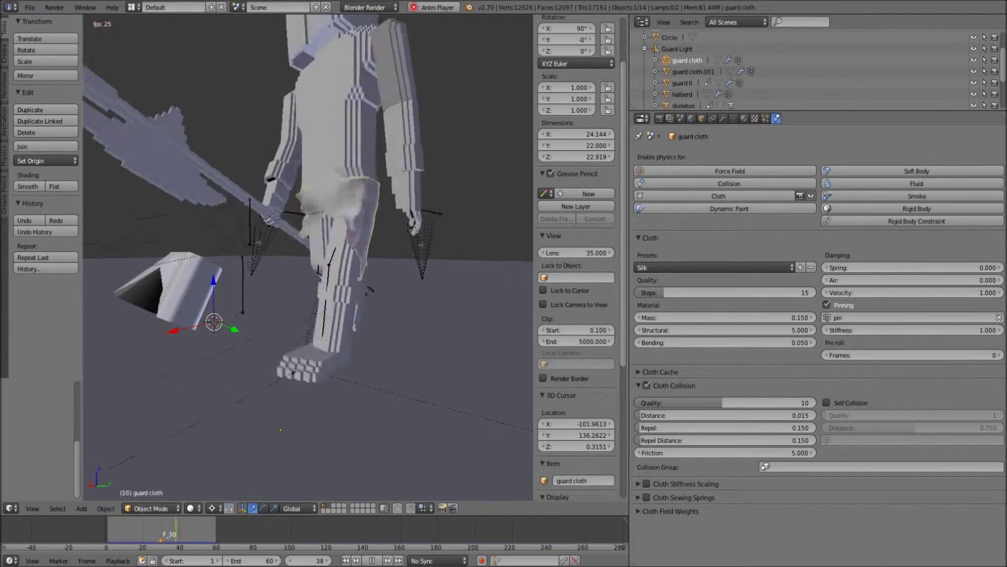
scroll(374, 285, "up", 3)
key("alt+a")
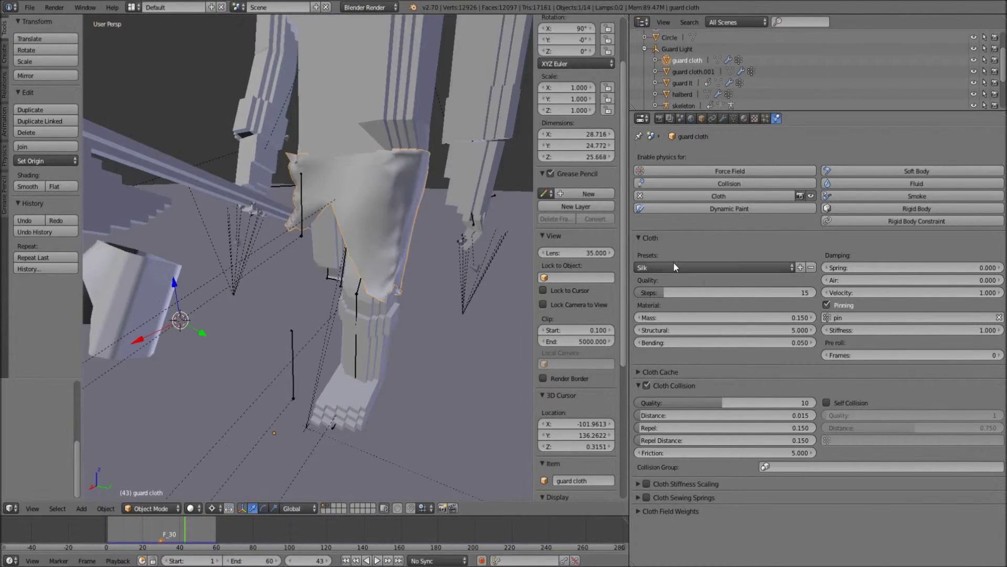
left_click(655, 327)
key("alt+a")
left_click(660, 120)
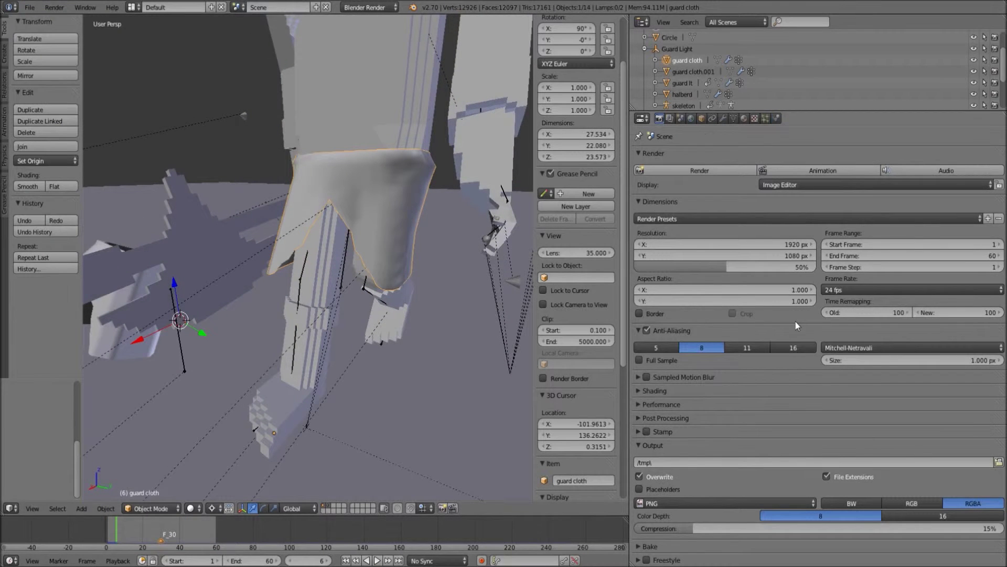
left_click(657, 404)
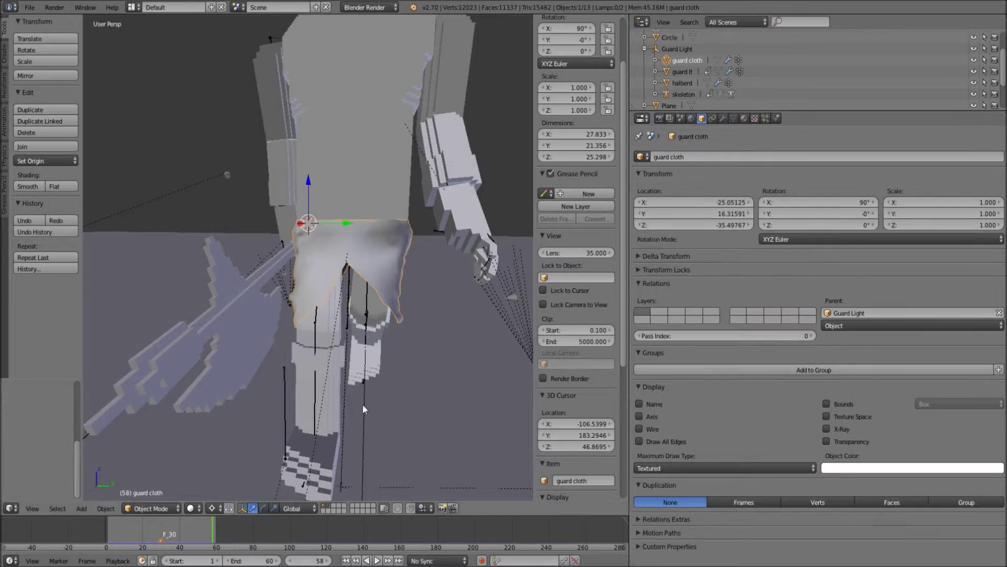
key("alt+a")
Set the cloth's Air damping to 0, rewind to frame 1 and replay the simulation.
left_click(776, 118)
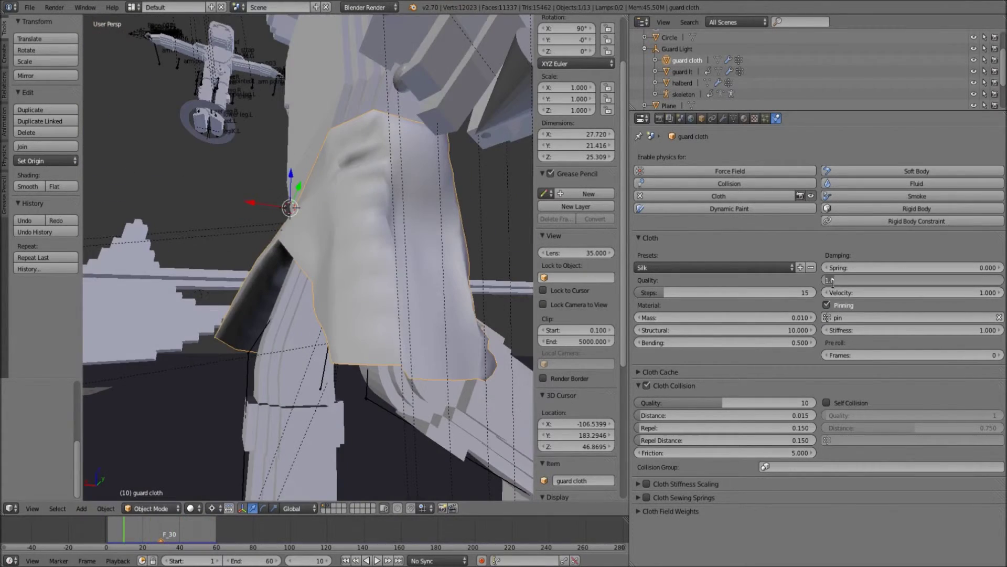
key("BackSpace")
key("alt+a")
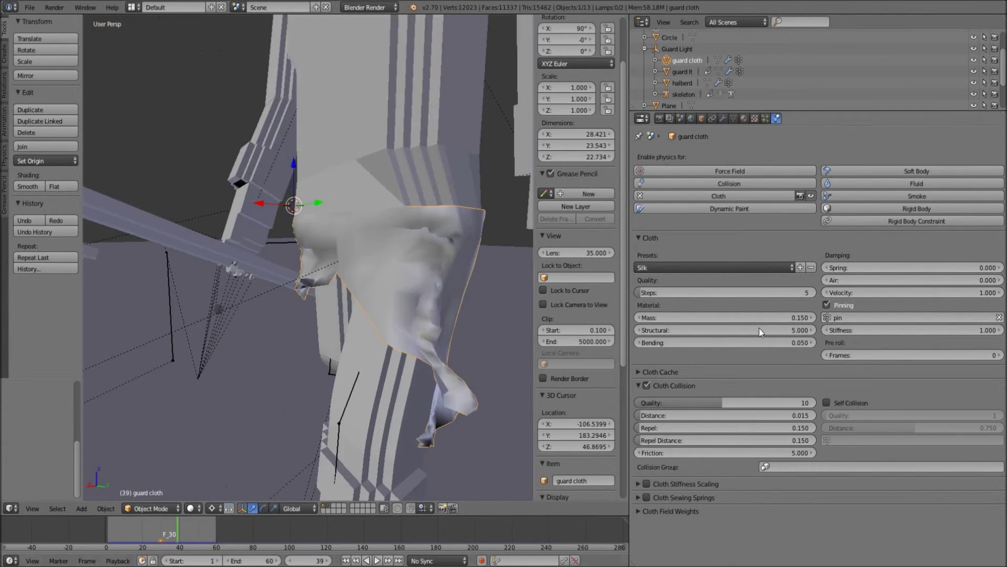
key("shift+Left")
key("alt+a")
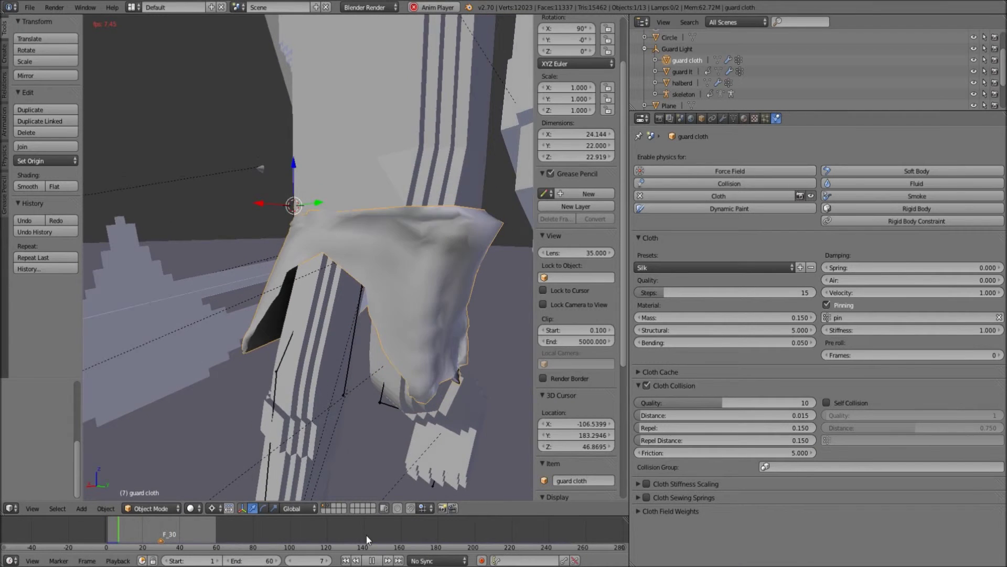